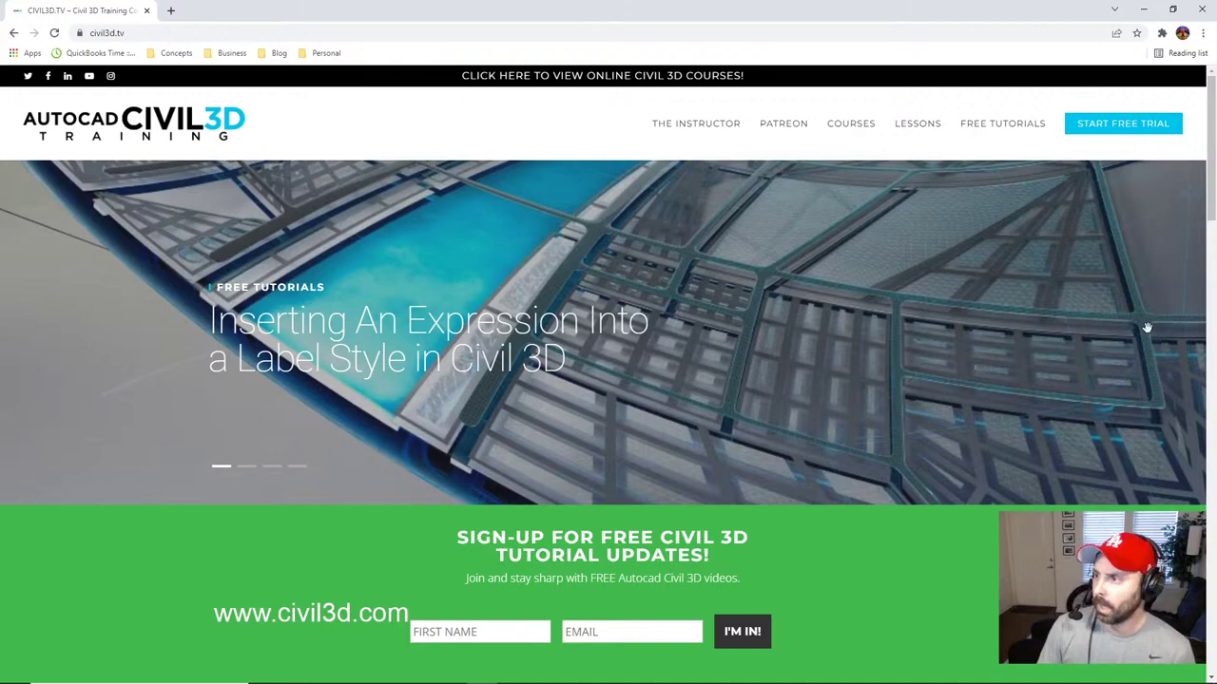
# Look over the Civil 3D training home page, including the free tutorials and the All-Access Subscription section
pyautogui.scroll(-3, 1112, 323)
pyautogui.scroll(-3, 1114, 347)
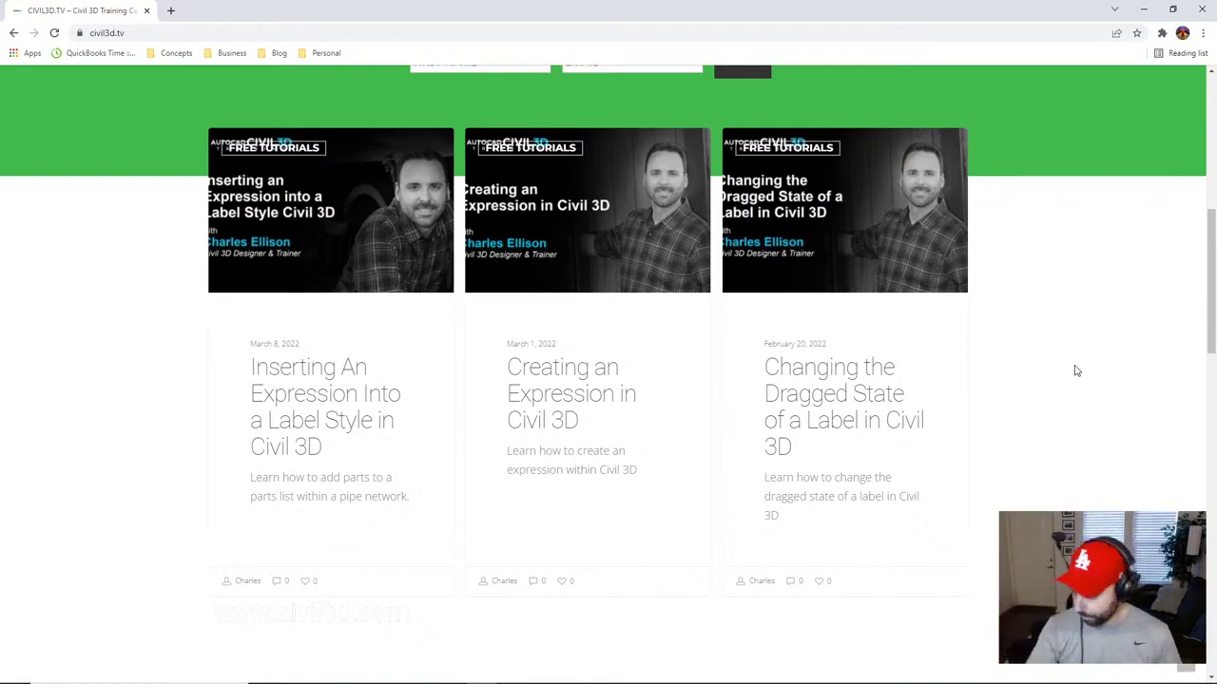
pyautogui.scroll(-3, 1111, 345)
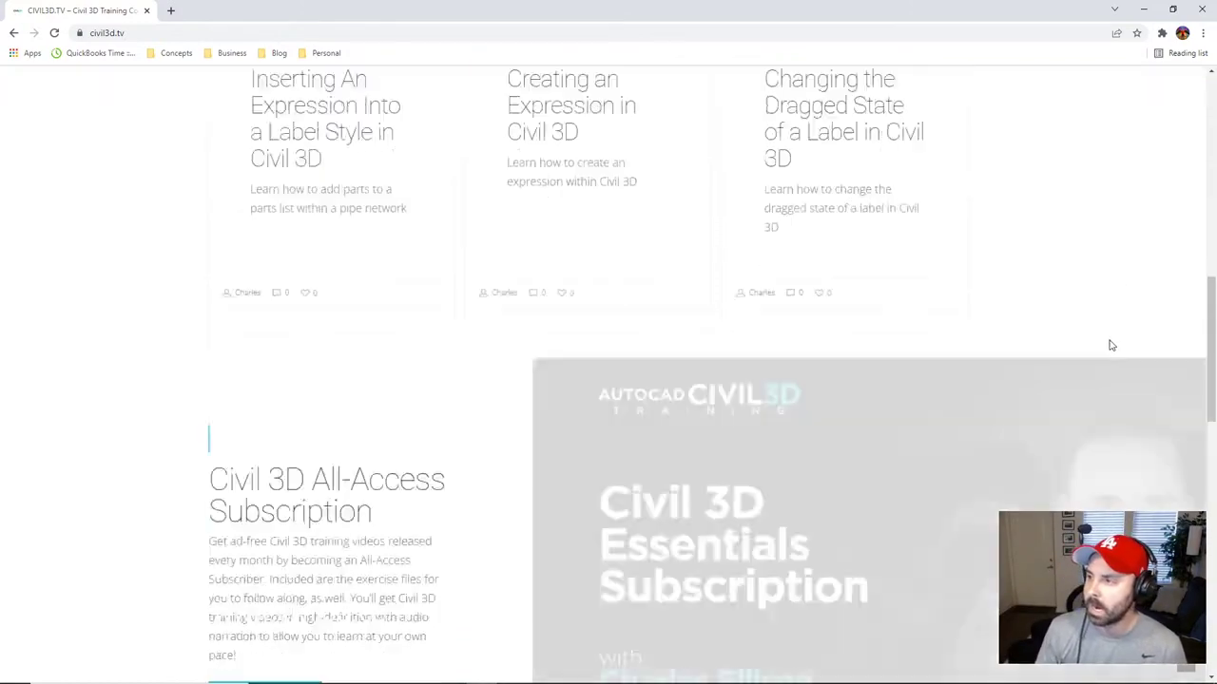
pyautogui.scroll(-6, 1111, 342)
pyautogui.scroll(6, 1112, 347)
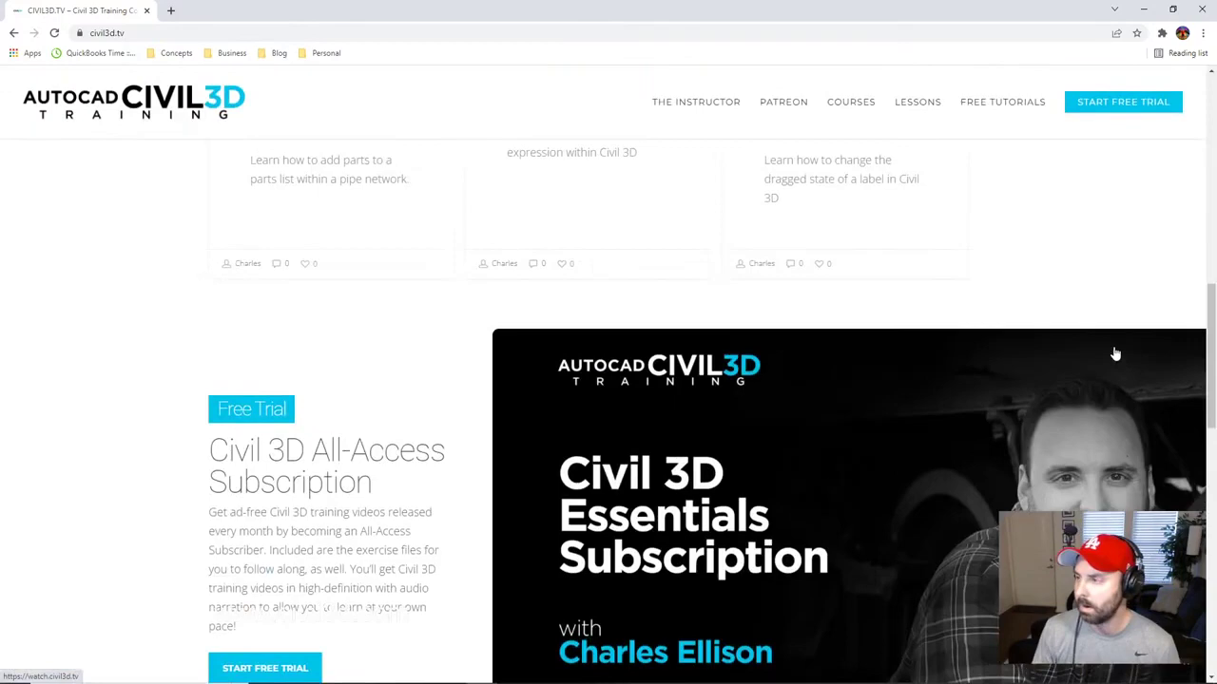
pyautogui.scroll(10, 1113, 342)
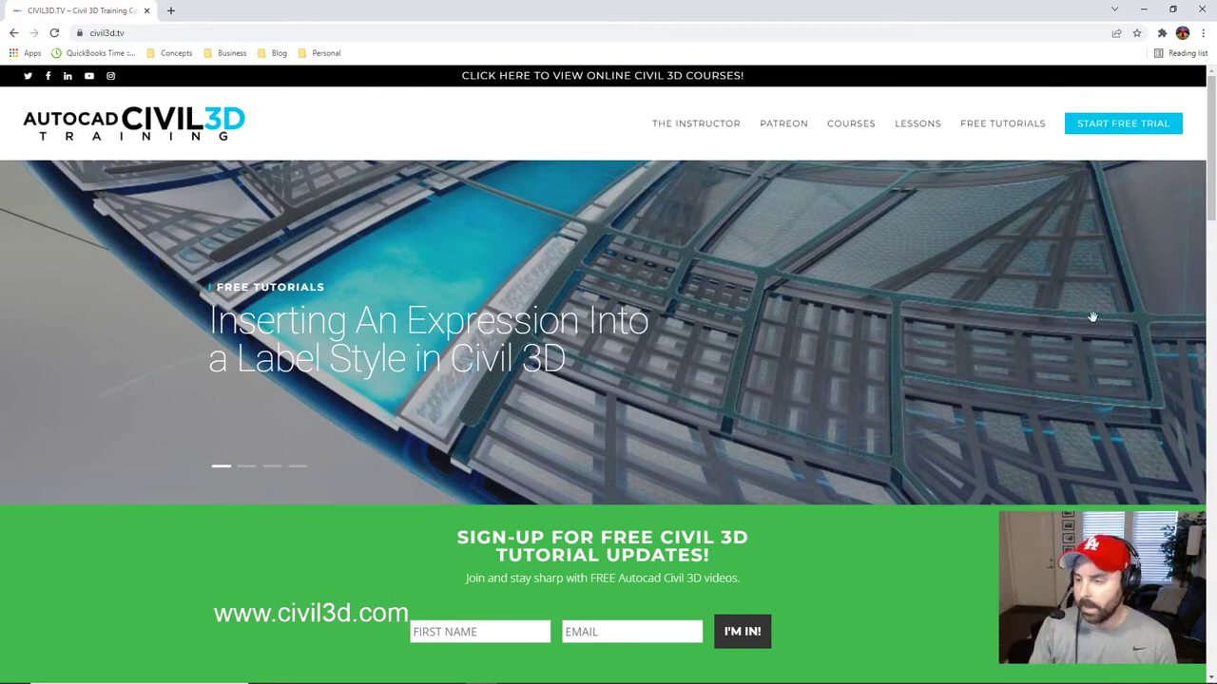
pyautogui.scroll(-2, 1082, 373)
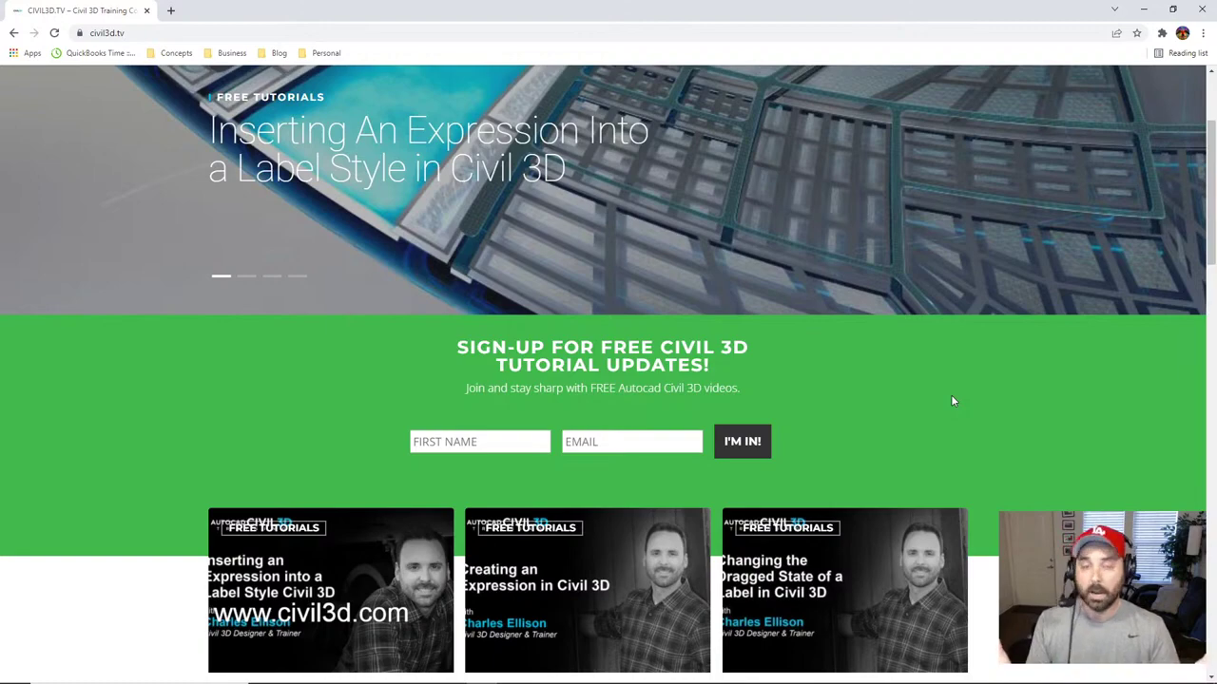
pyautogui.scroll(2, 946, 370)
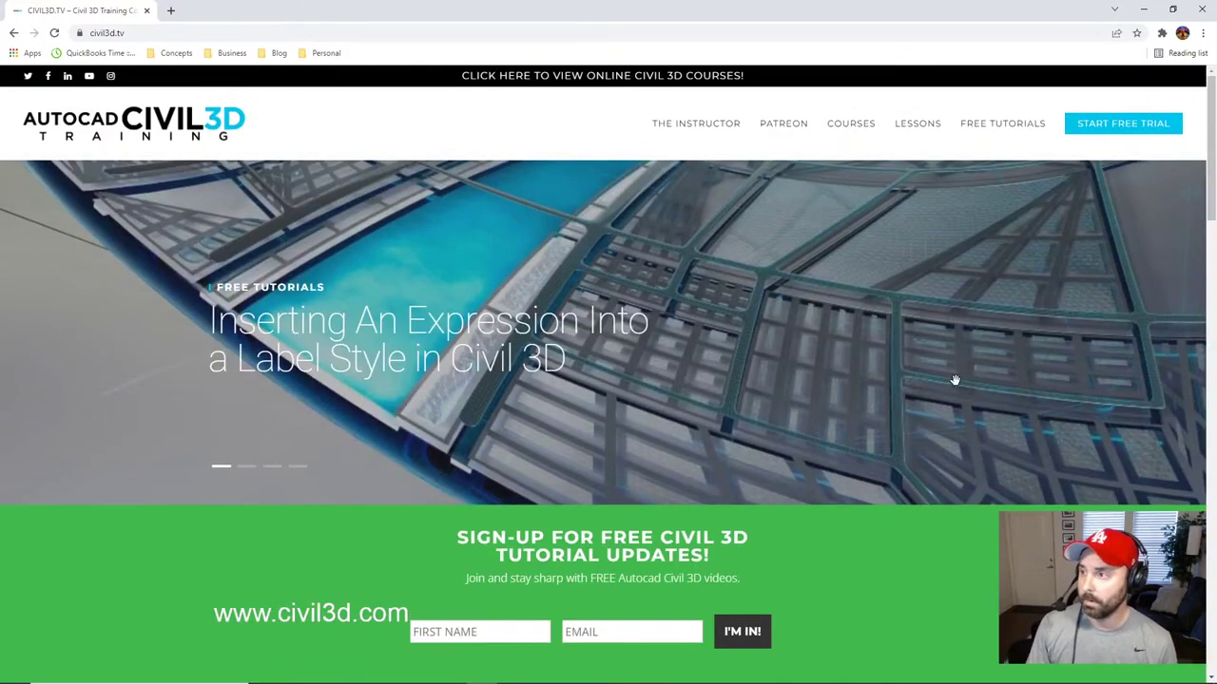
# Open the free trial page for the All-Access Subscription and browse its course content
pyautogui.click(1141, 127)
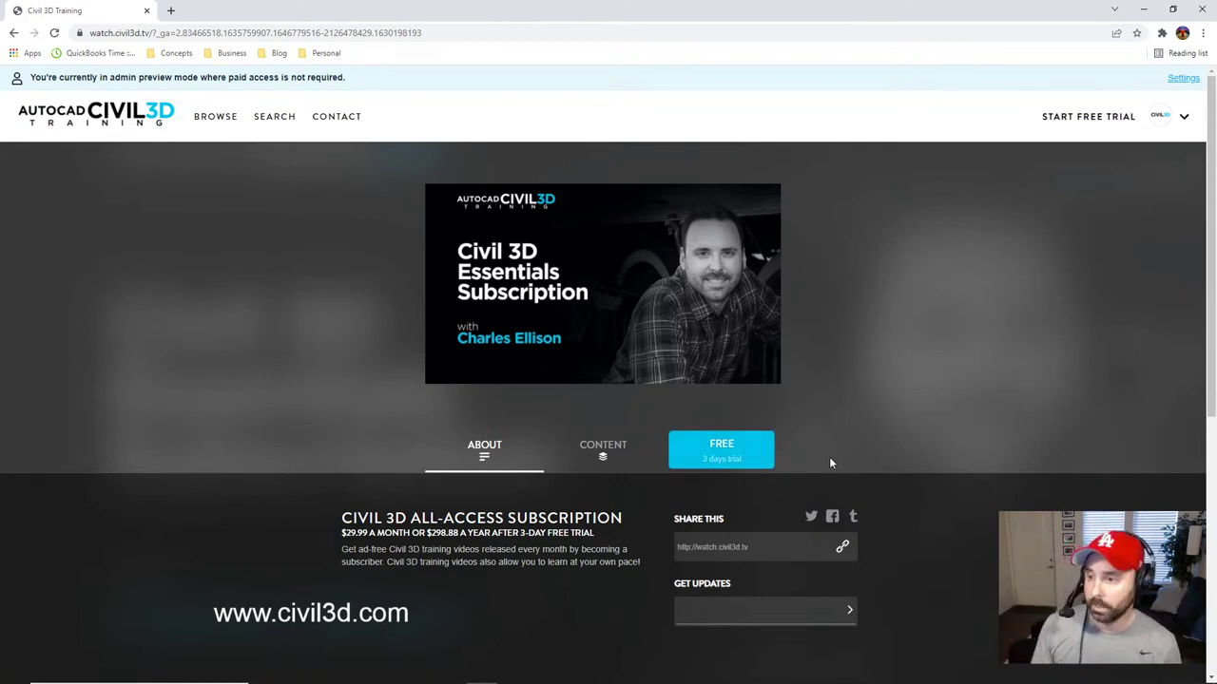
pyautogui.click(603, 454)
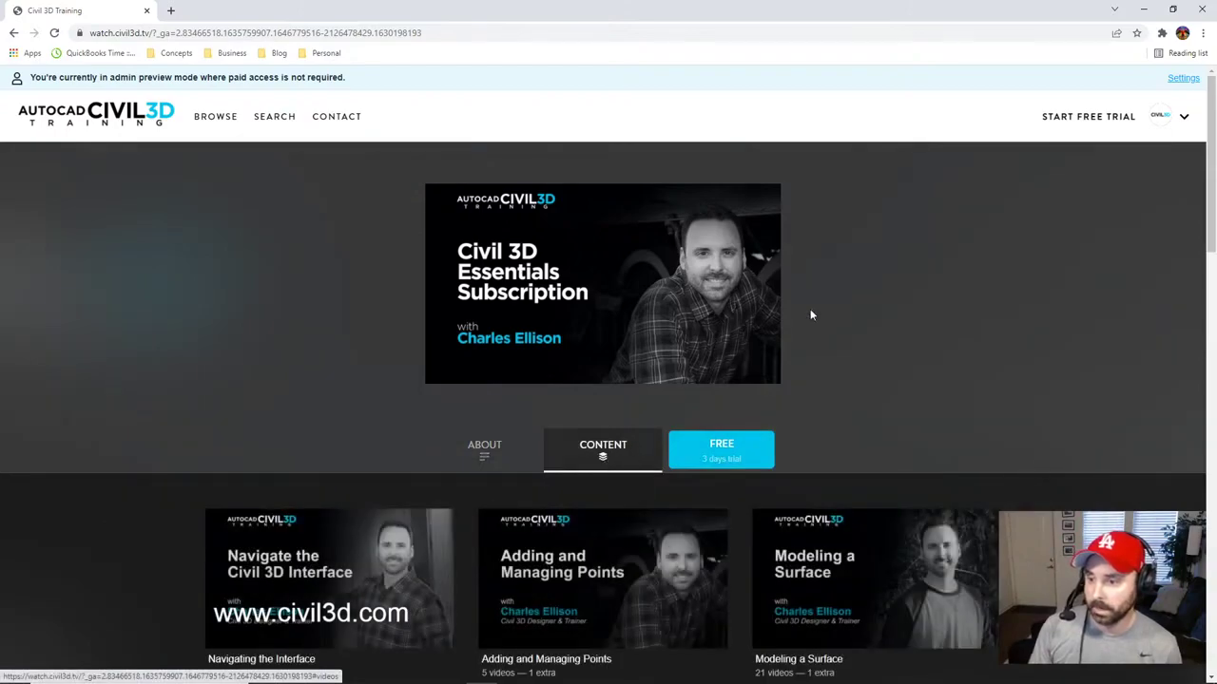
pyautogui.scroll(-7, 1064, 352)
pyautogui.scroll(-3, 1075, 354)
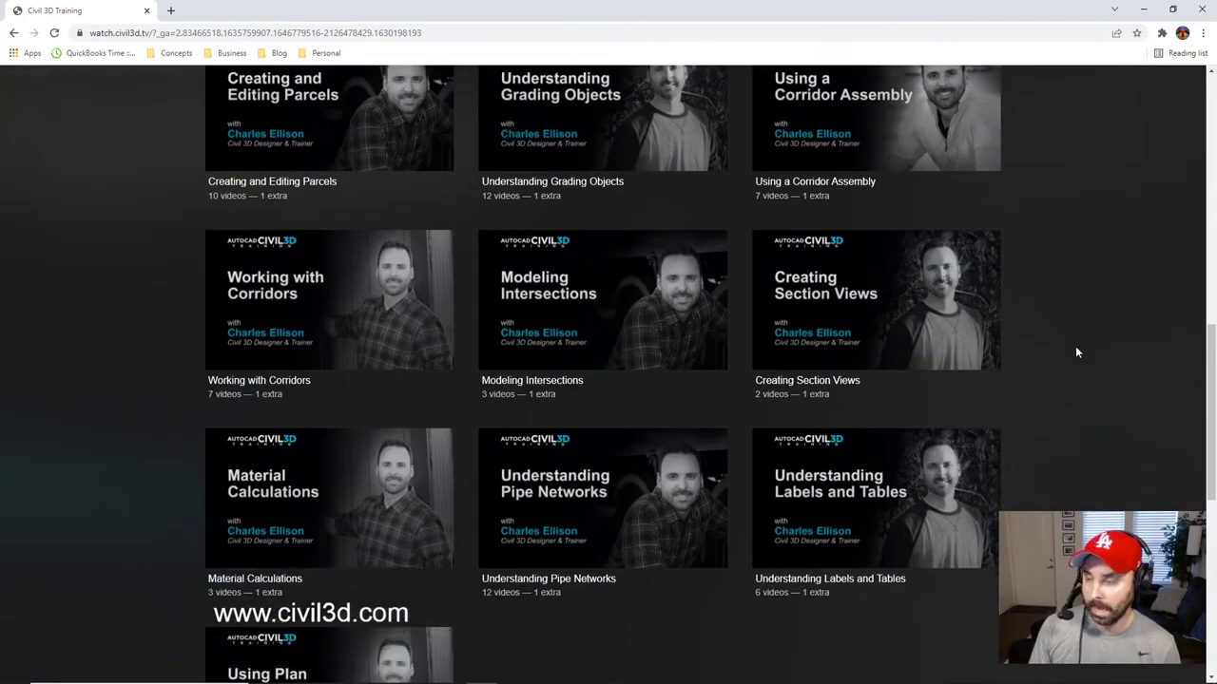
pyautogui.scroll(5, 1071, 353)
pyautogui.scroll(5, 1071, 355)
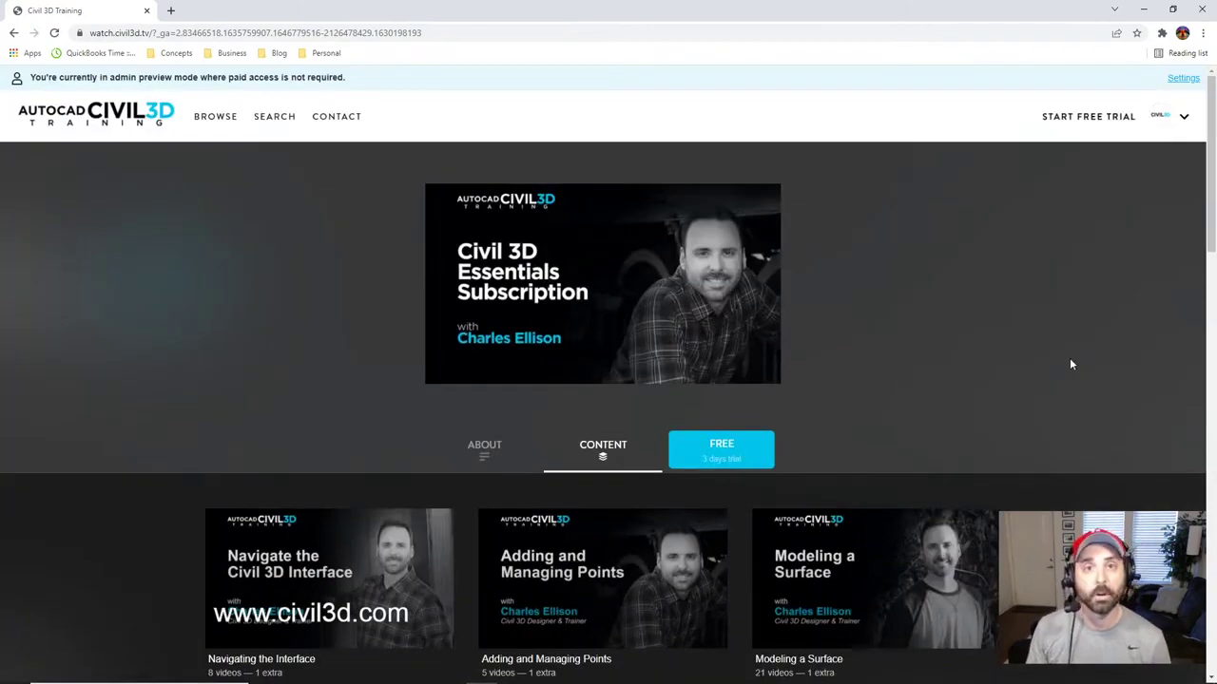
pyautogui.scroll(-6, 1070, 370)
pyautogui.scroll(6, 1071, 397)
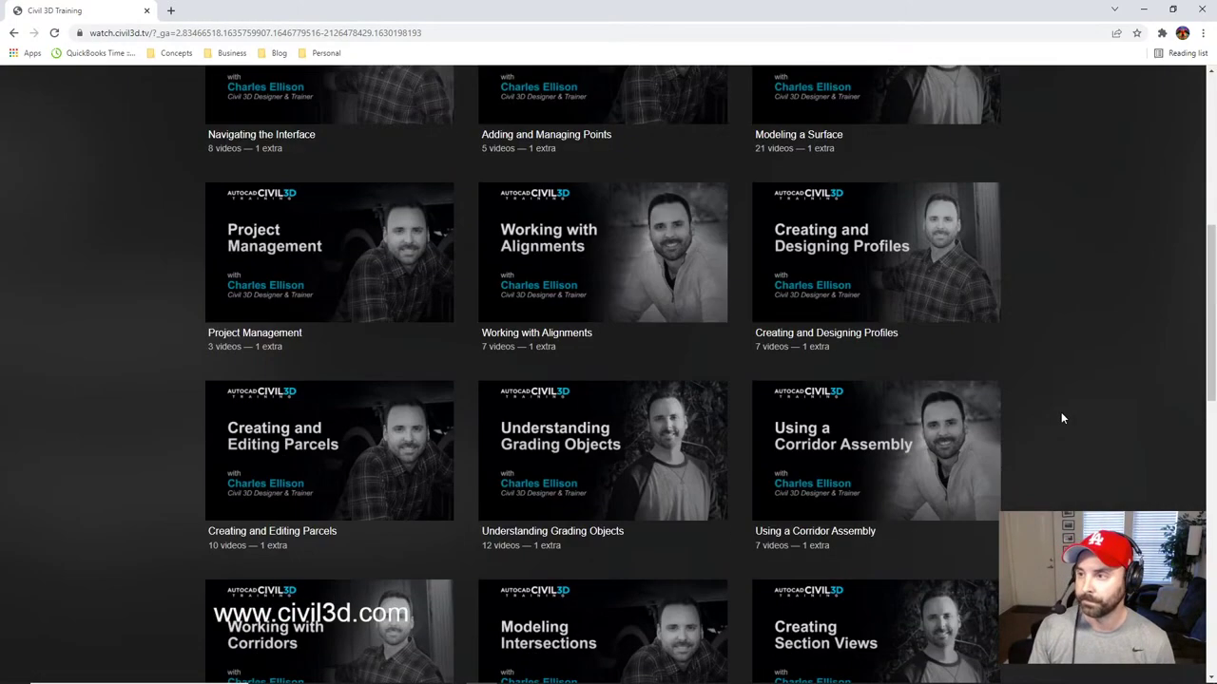
# Return to the training site's home page and look through the free tutorials and subscription offer
pyautogui.click(14, 34)
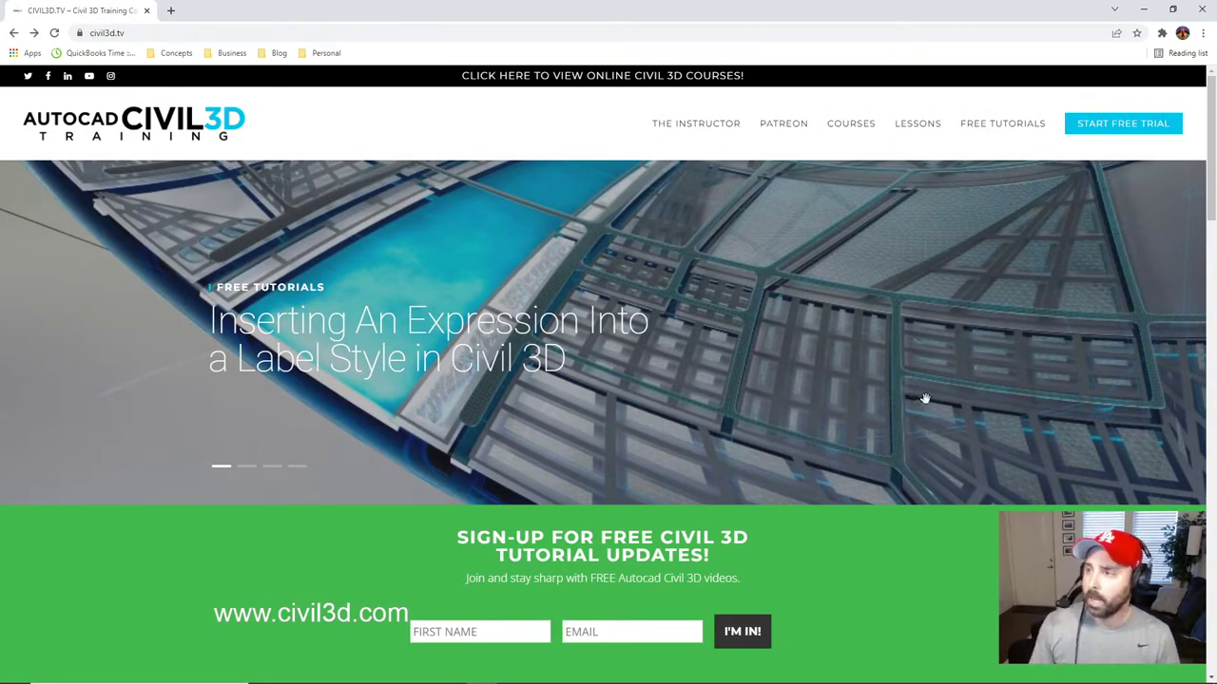
pyautogui.scroll(-3, 912, 395)
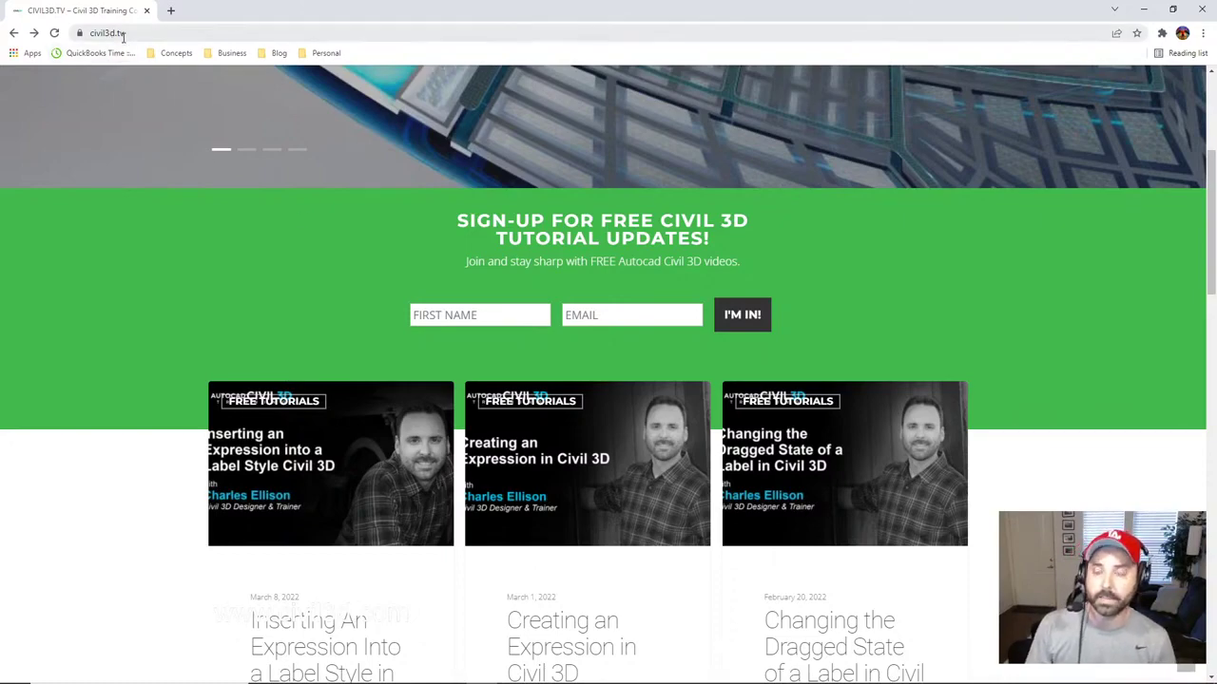
pyautogui.scroll(-5, 1053, 366)
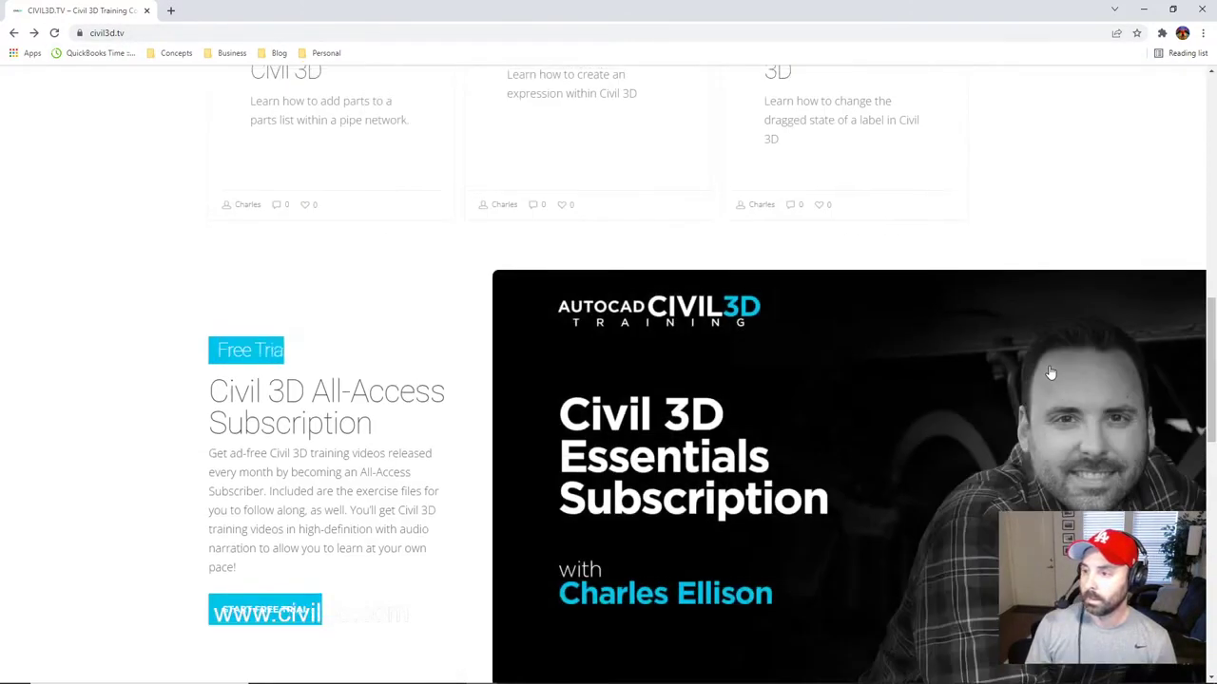
pyautogui.scroll(6, 1048, 372)
# Open the free tutorial "Creating an Expression in Civil 3D" and look over its page and embedded video
pyautogui.click(613, 549)
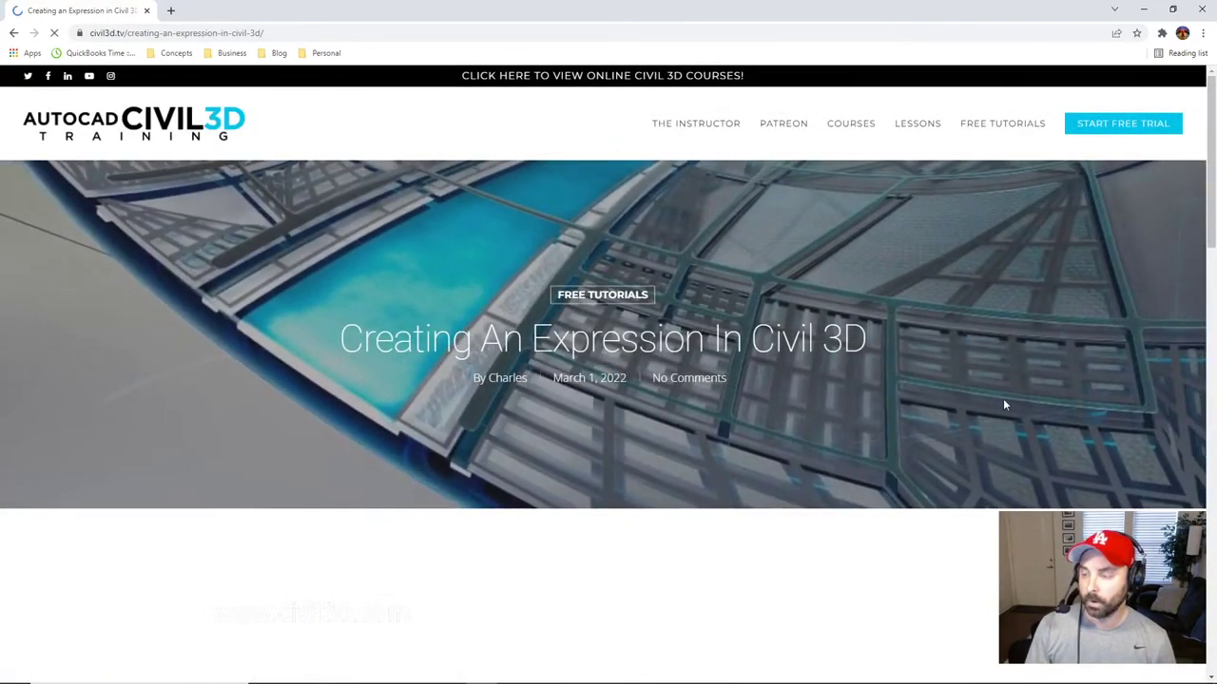
pyautogui.scroll(-5, 1008, 409)
pyautogui.scroll(-3, 1015, 409)
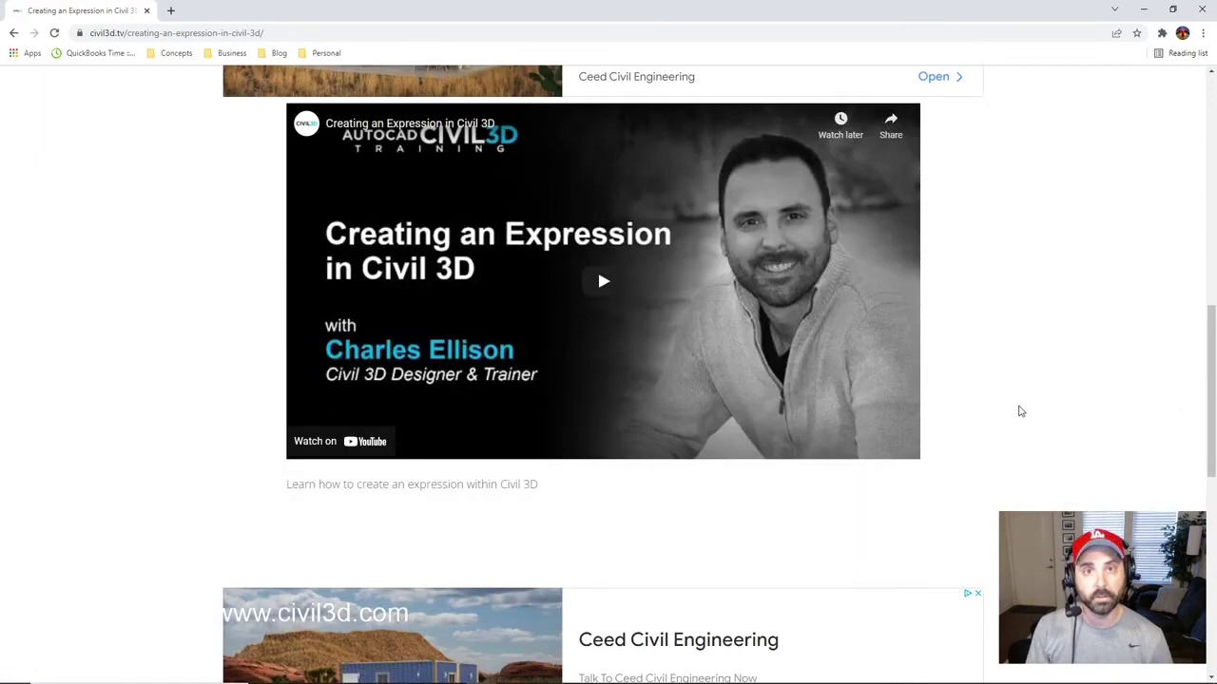
pyautogui.scroll(6, 1029, 429)
pyautogui.scroll(3, 1055, 432)
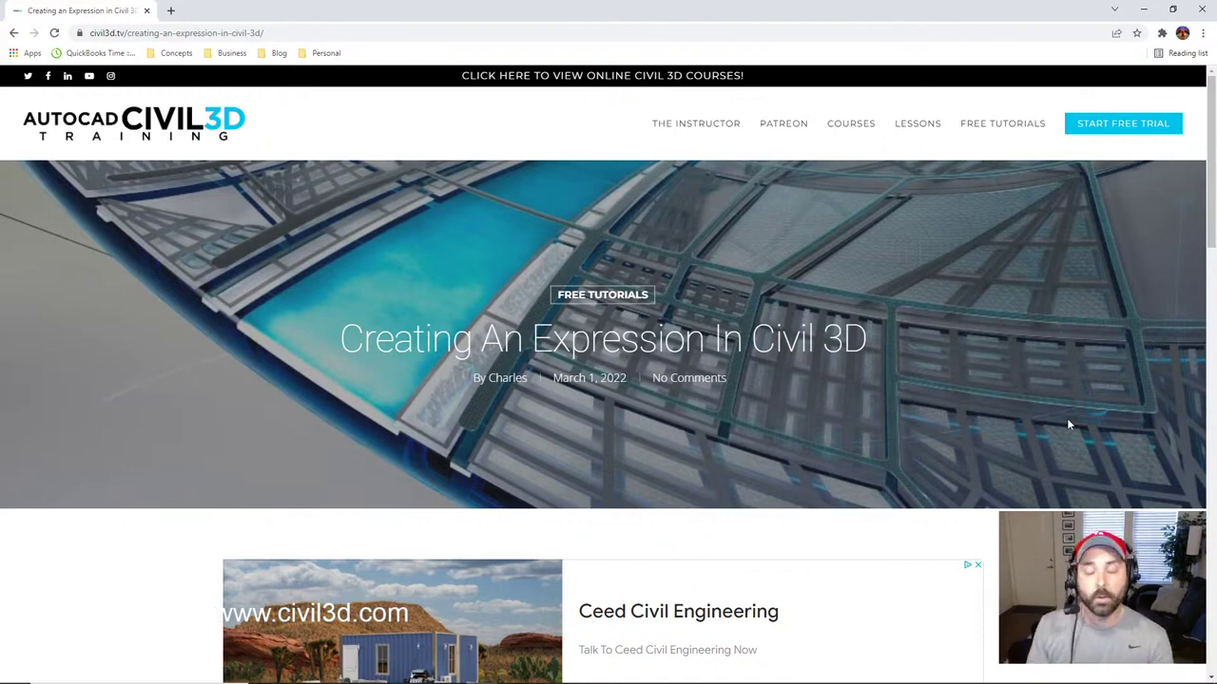
pyautogui.scroll(-5, 1091, 509)
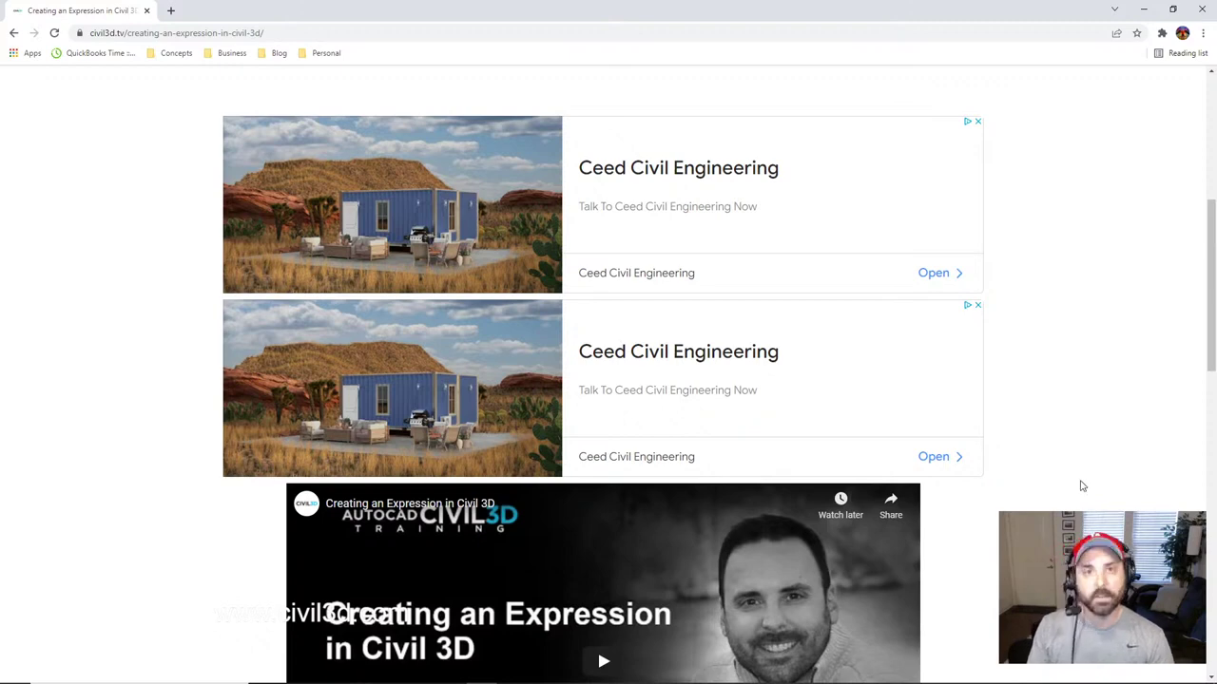
pyautogui.scroll(5, 1078, 483)
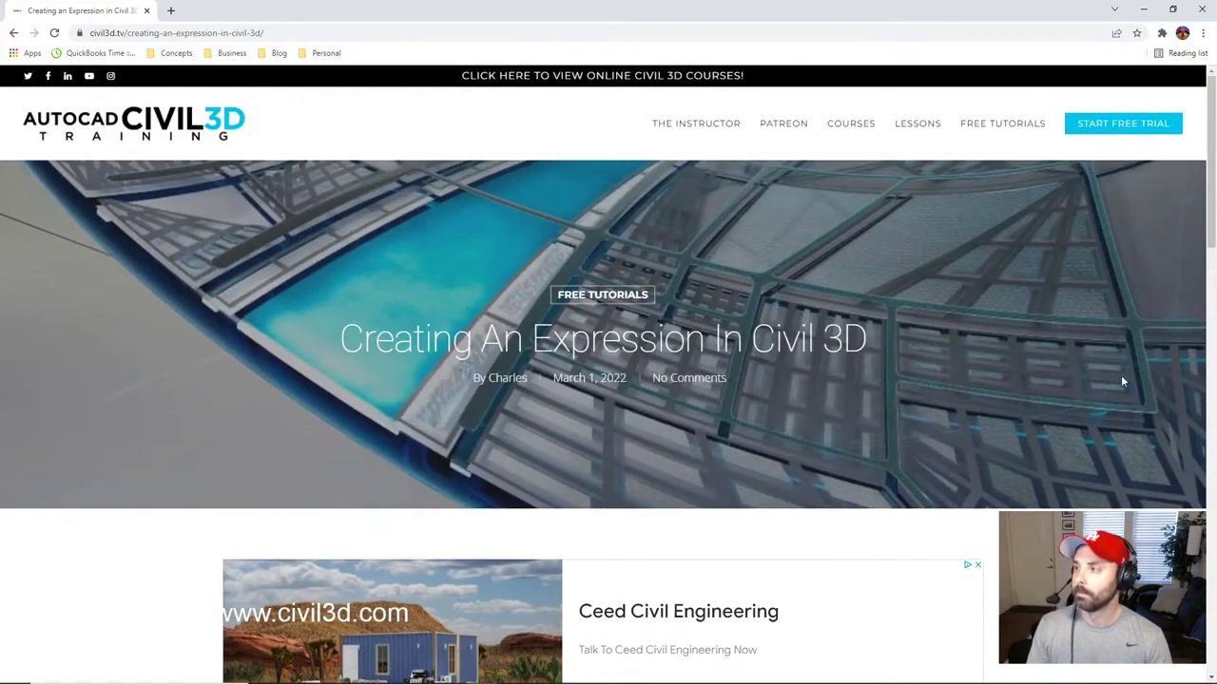
# Go to the free trial page again, dismissing the advertisement, and review the subscription description
pyautogui.click(1143, 130)
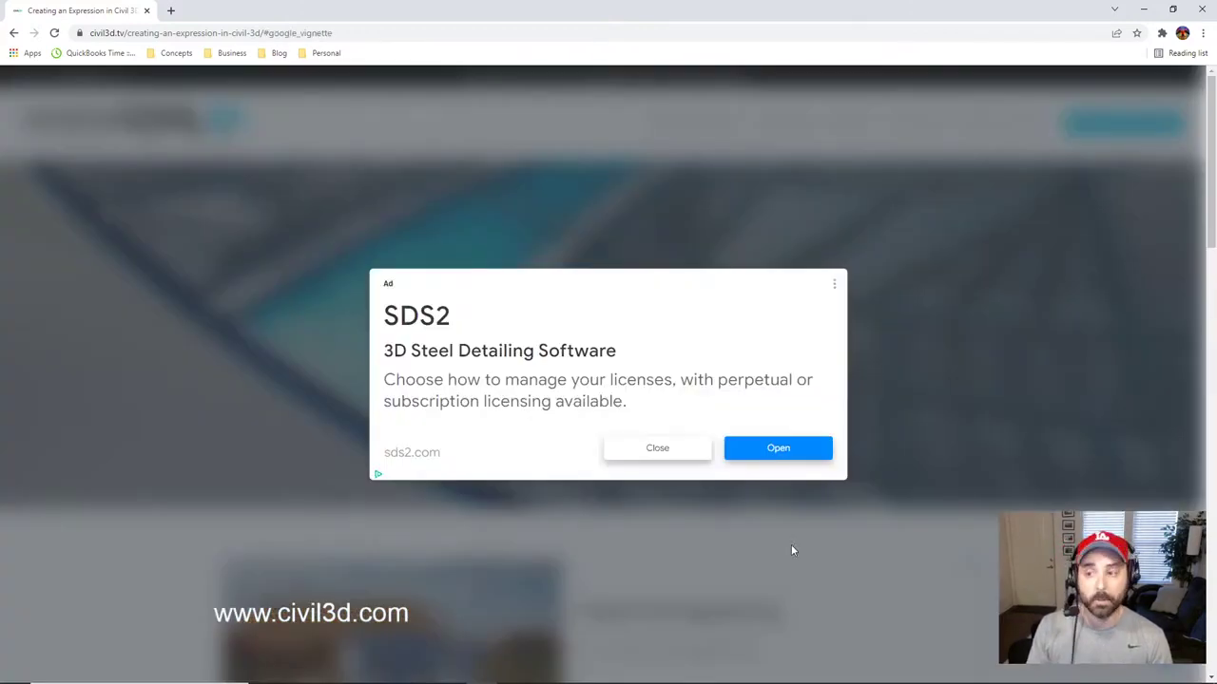
pyautogui.click(657, 450)
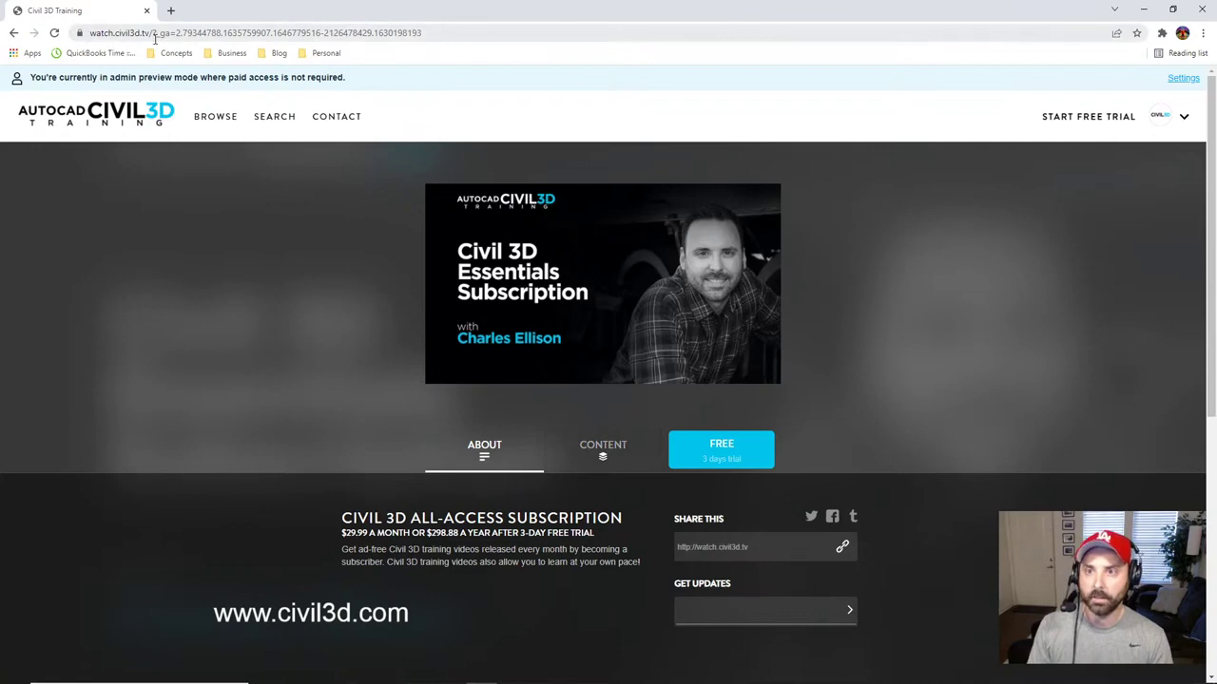
pyautogui.scroll(-5, 1032, 334)
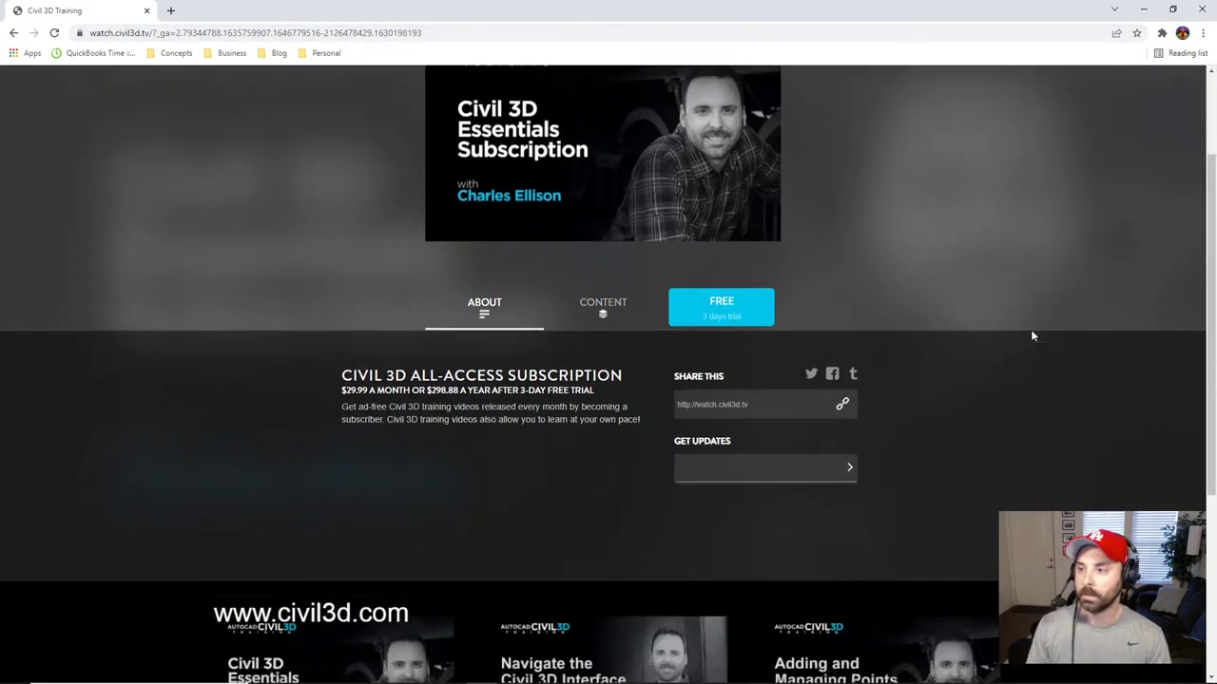
pyautogui.scroll(4, 1037, 336)
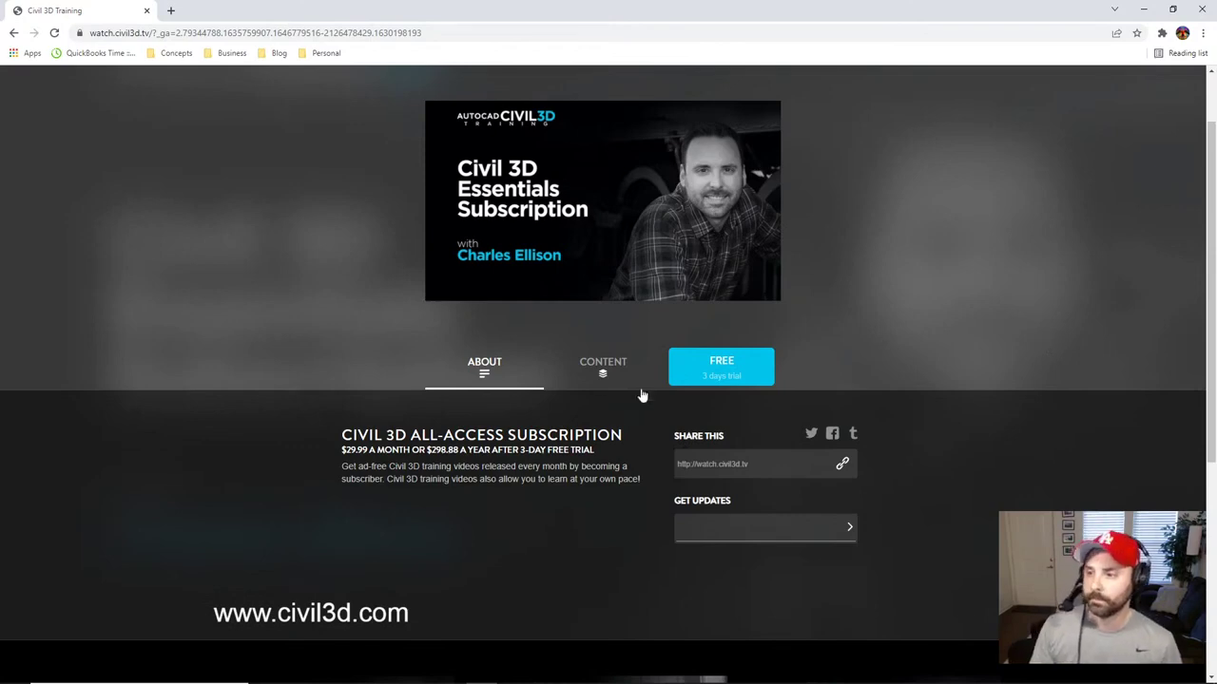
# Display the subscription's course content and examine the full list of courses
pyautogui.click(603, 369)
pyautogui.scroll(-6, 1079, 367)
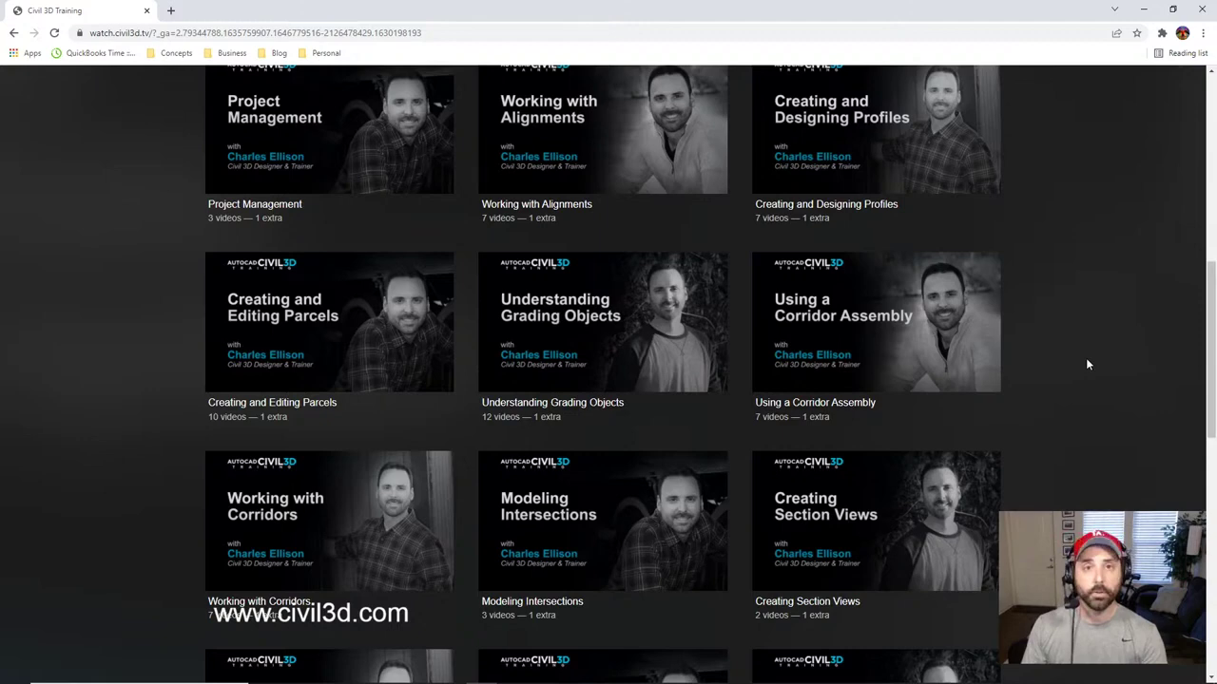
pyautogui.scroll(3, 1087, 364)
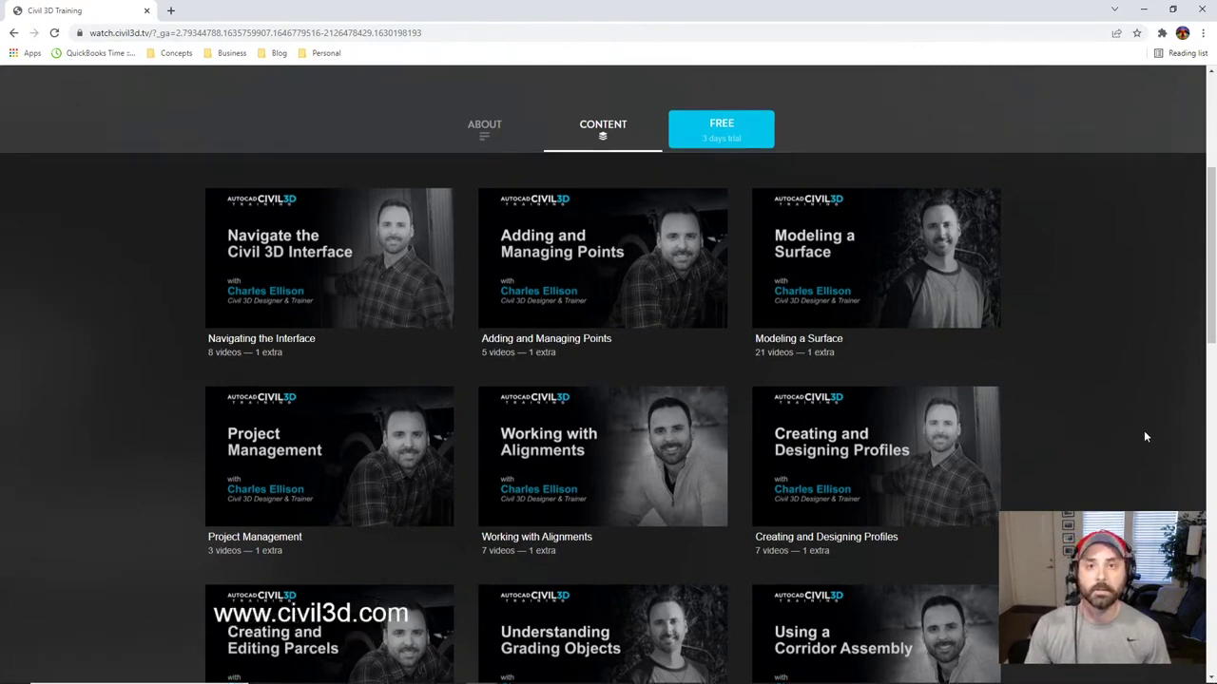
pyautogui.scroll(5, 1146, 436)
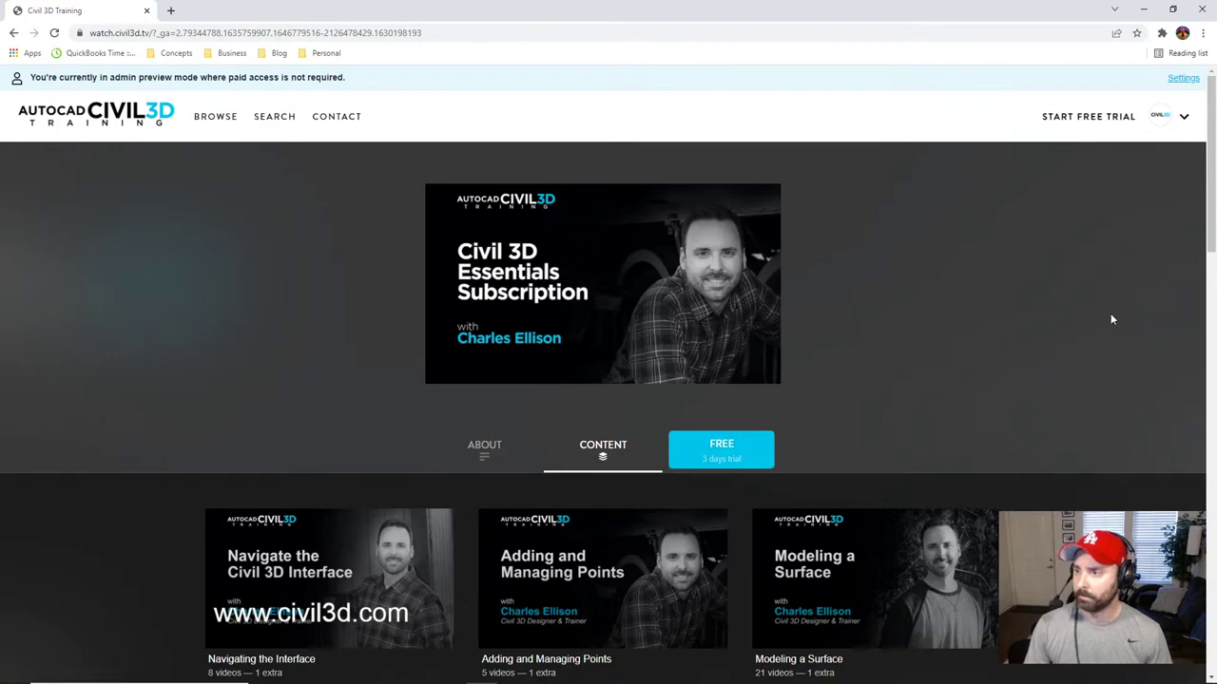
pyautogui.scroll(-3, 1111, 319)
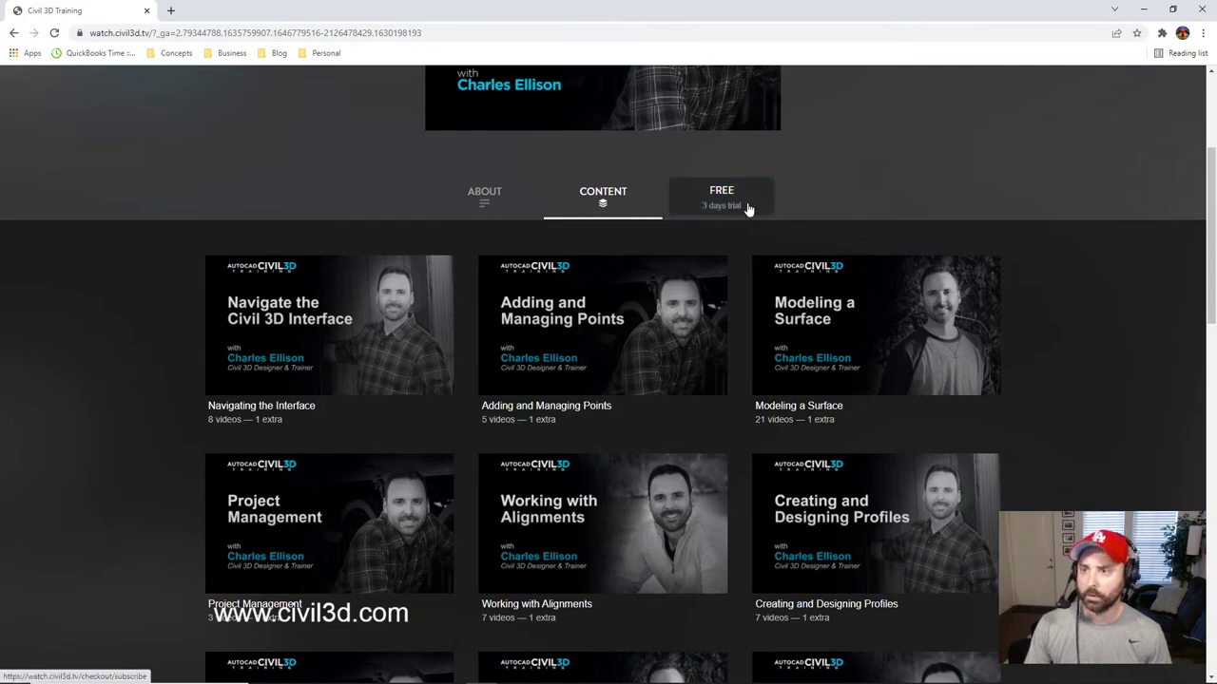
pyautogui.scroll(-6, 1093, 390)
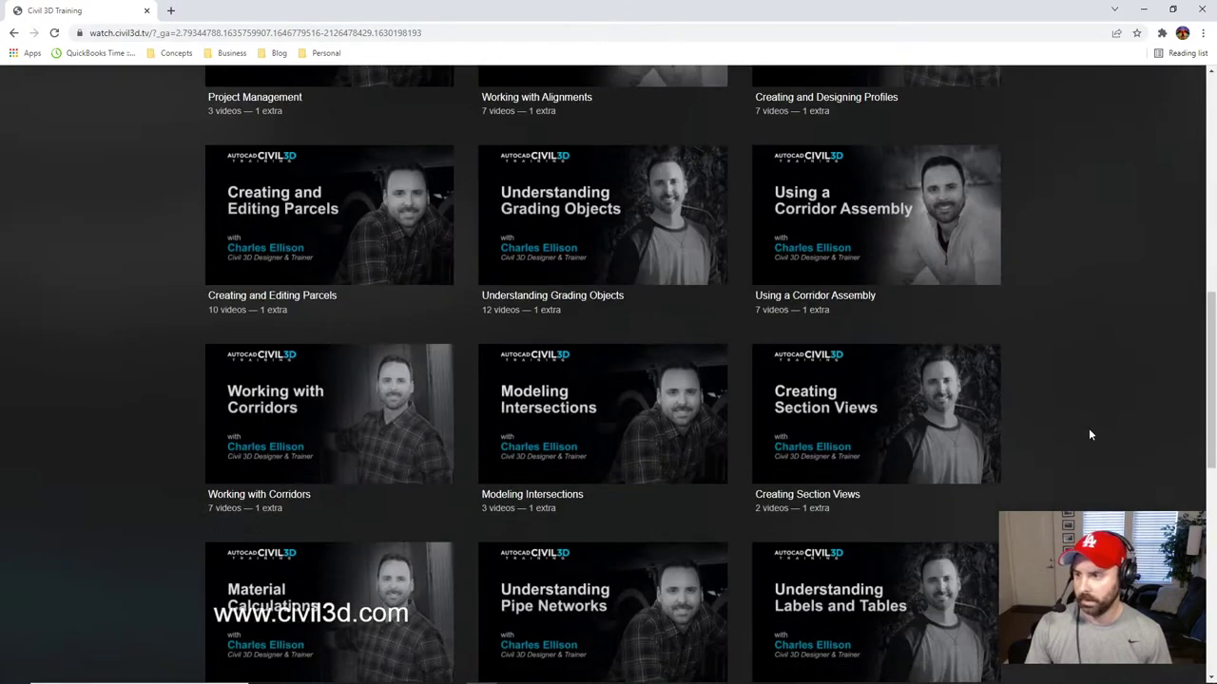
pyautogui.scroll(-3, 1088, 428)
pyautogui.scroll(3, 1088, 426)
pyautogui.scroll(7, 1089, 431)
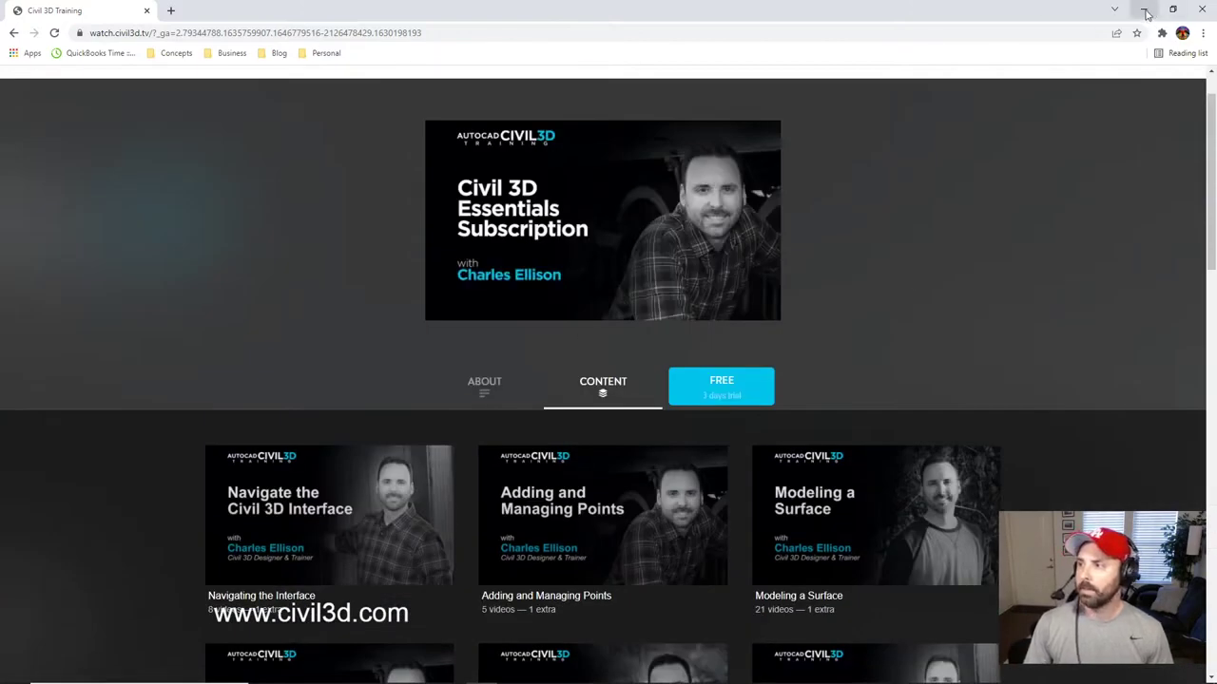
# Switch to Civil 3D and open the Create Points tools for the Points-1a drawing's Points collection, with the parameter settings expanded
pyautogui.moveTo(562, 676)
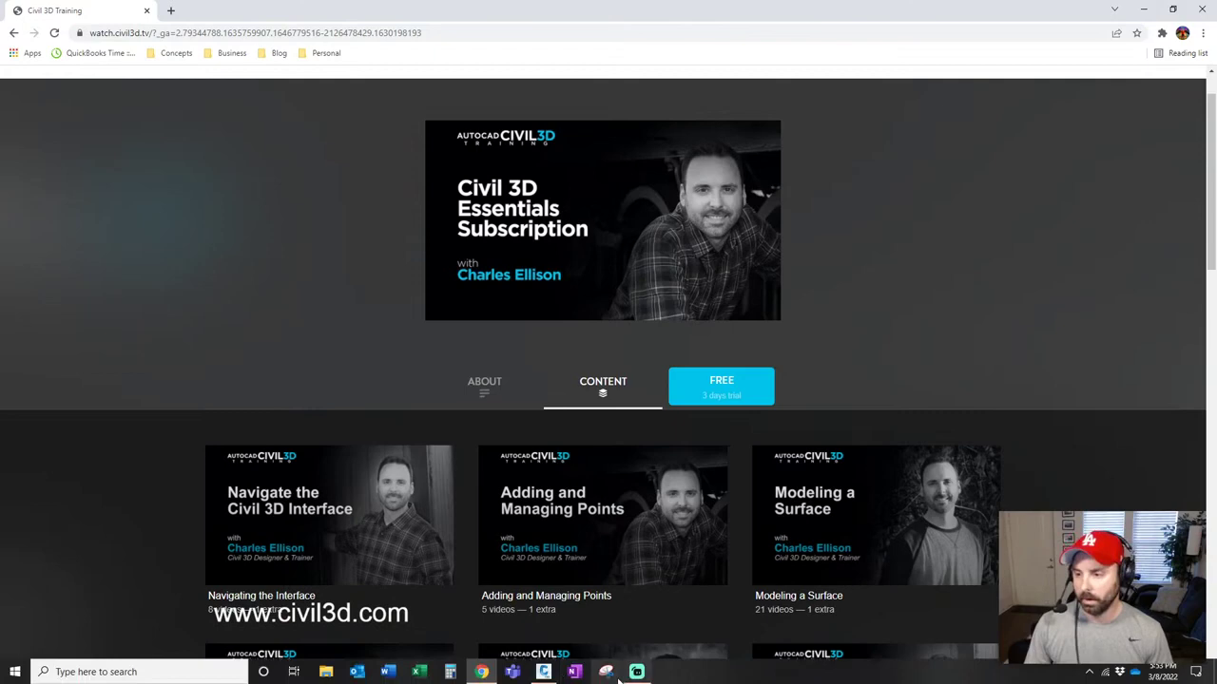
pyautogui.click(543, 672)
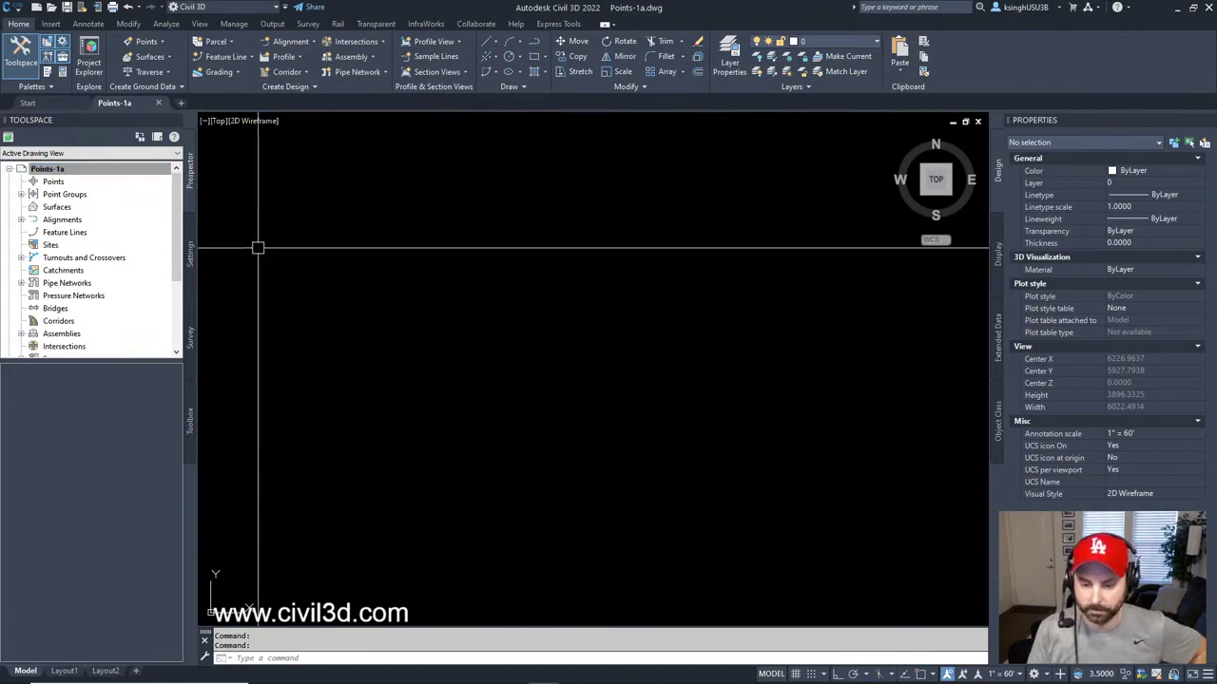
pyautogui.rightClick(54, 184)
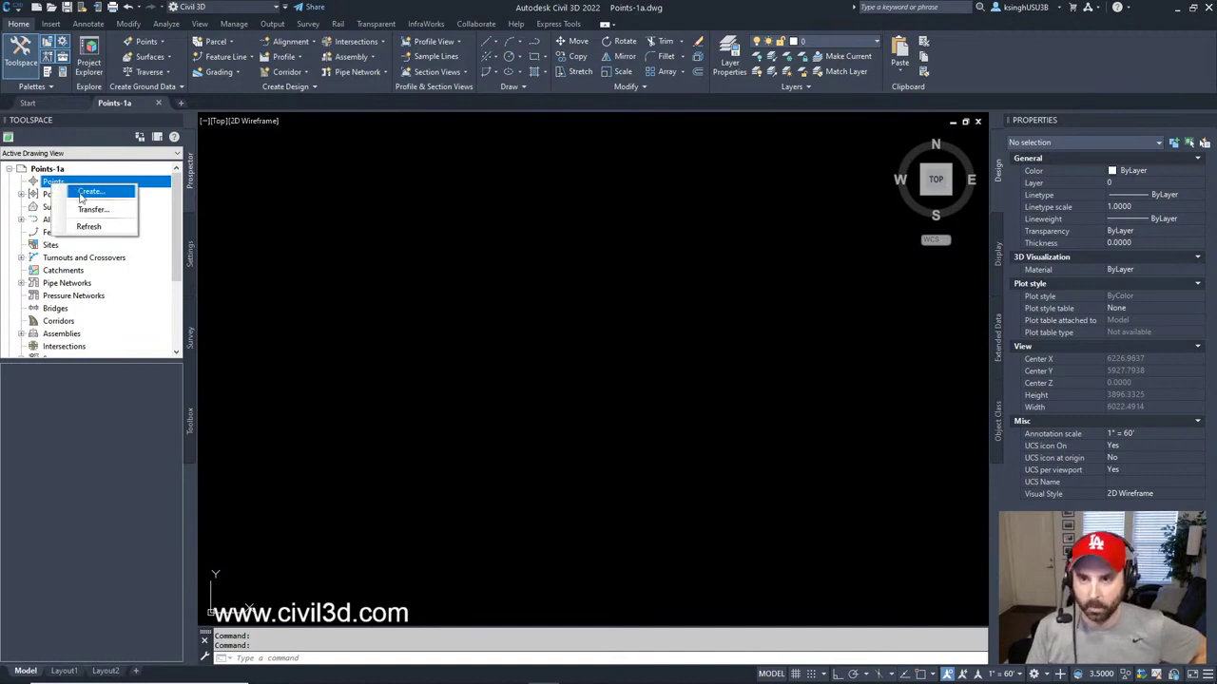
pyautogui.click(88, 194)
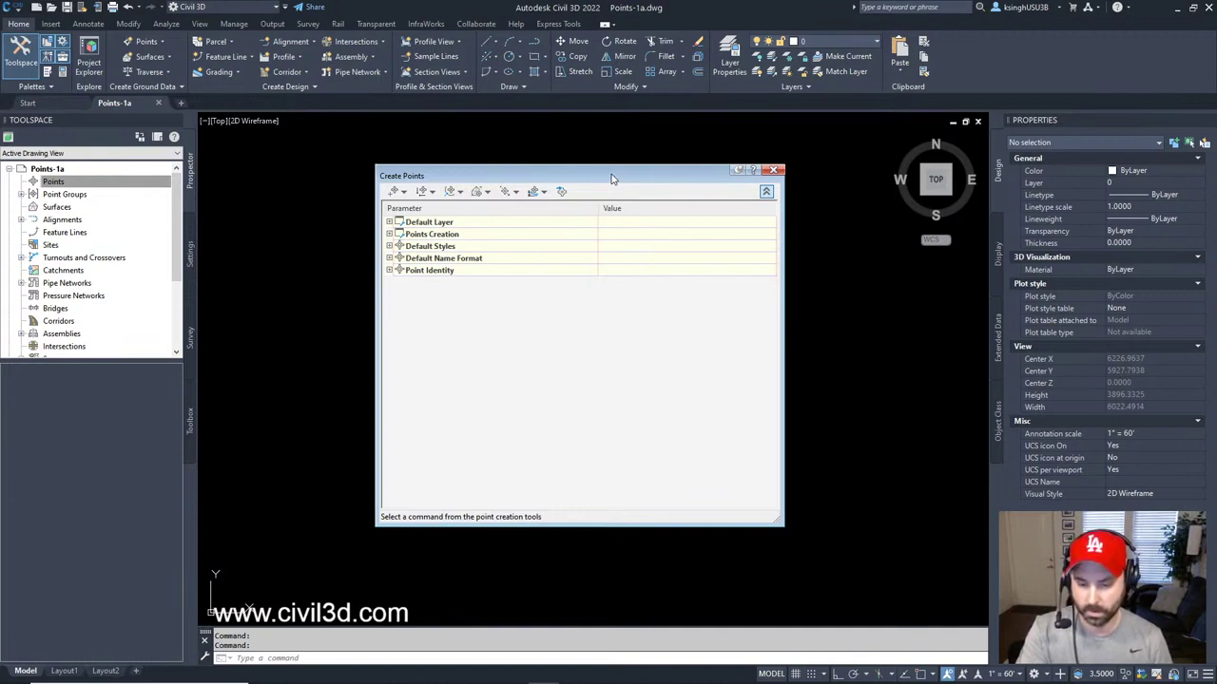
pyautogui.click(765, 191)
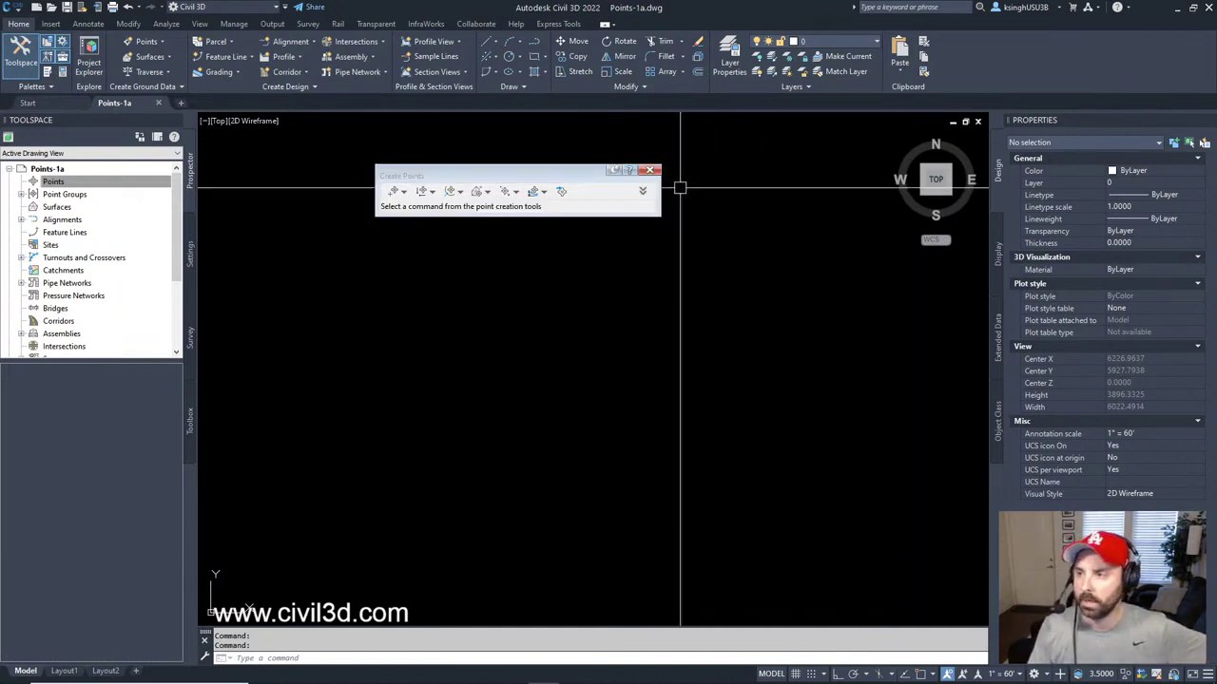
pyautogui.click(642, 191)
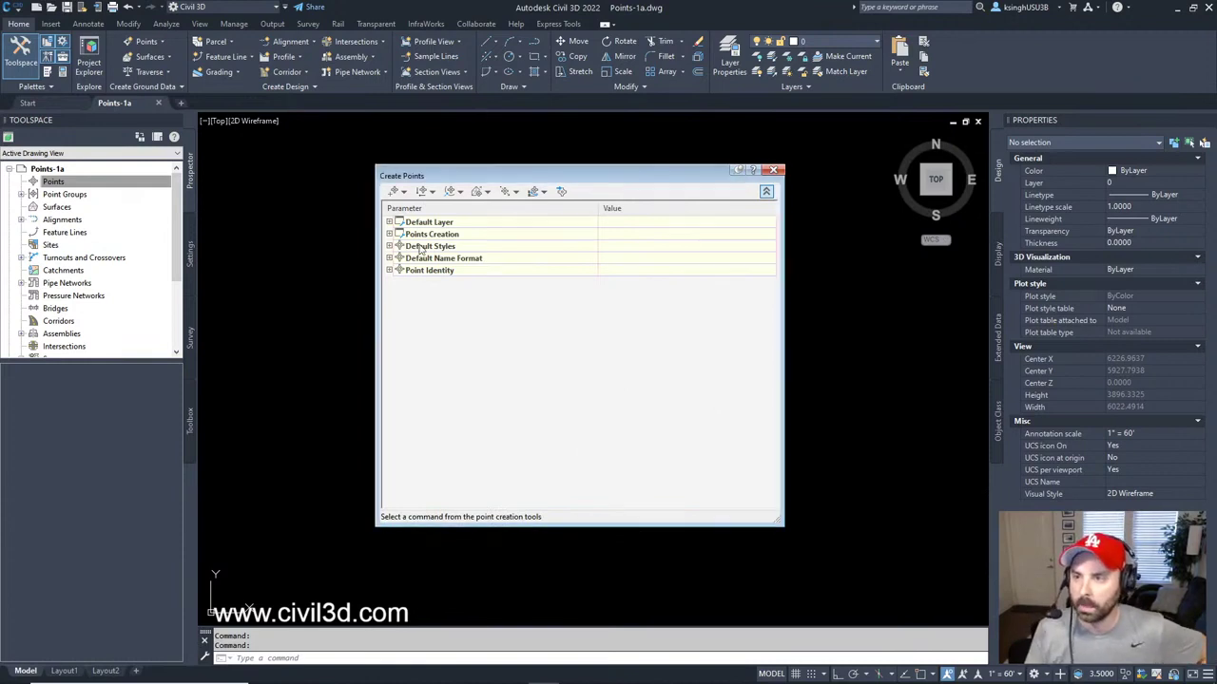
# Set the default layer for new points to V-NODE in the Create Points settings
pyautogui.click(389, 222)
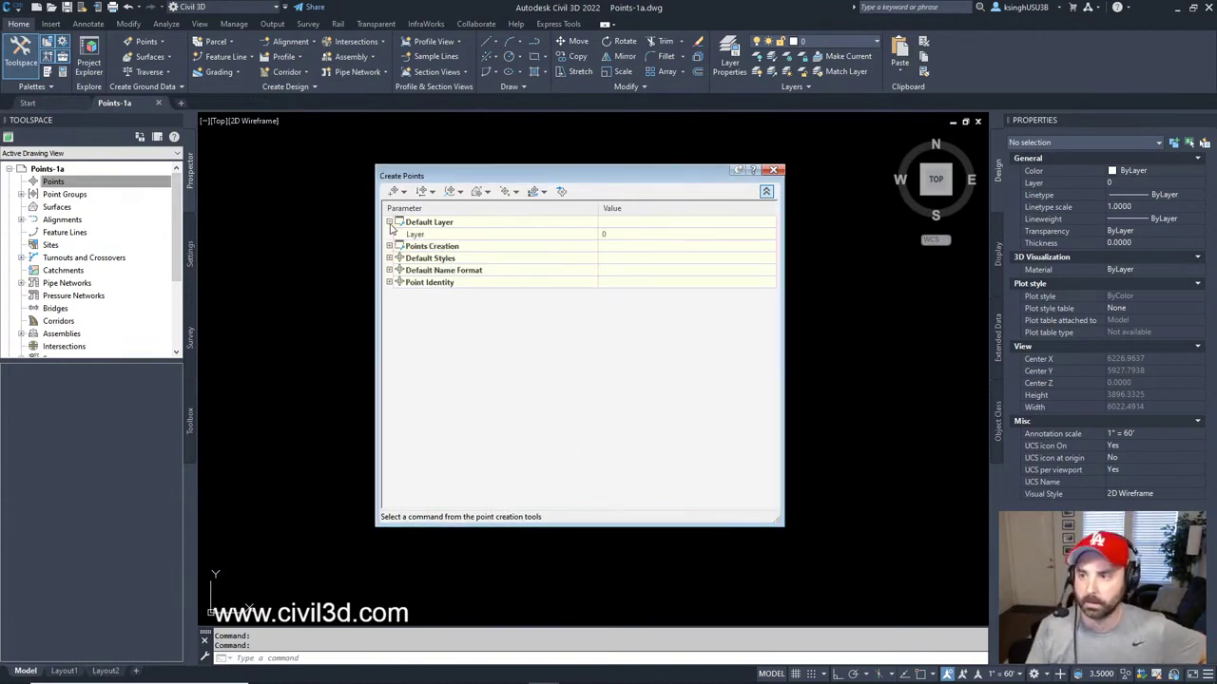
pyautogui.click(615, 238)
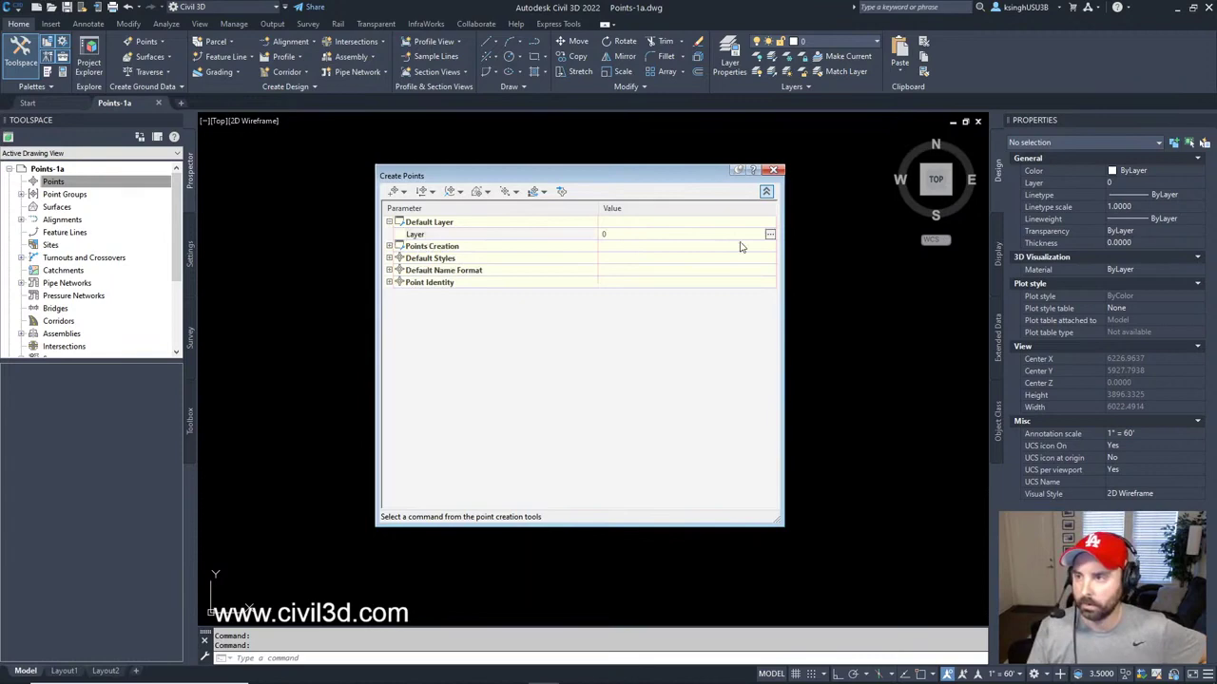
pyautogui.click(770, 235)
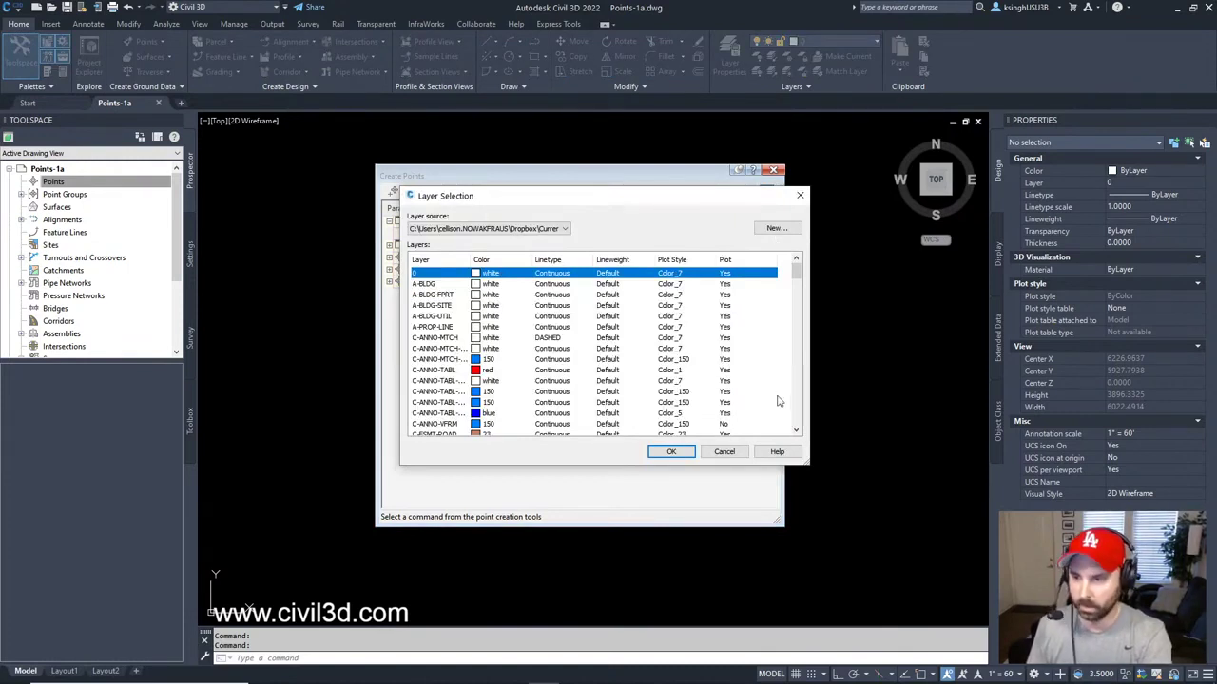
pyautogui.moveTo(797, 271); pyautogui.dragTo(794, 405)
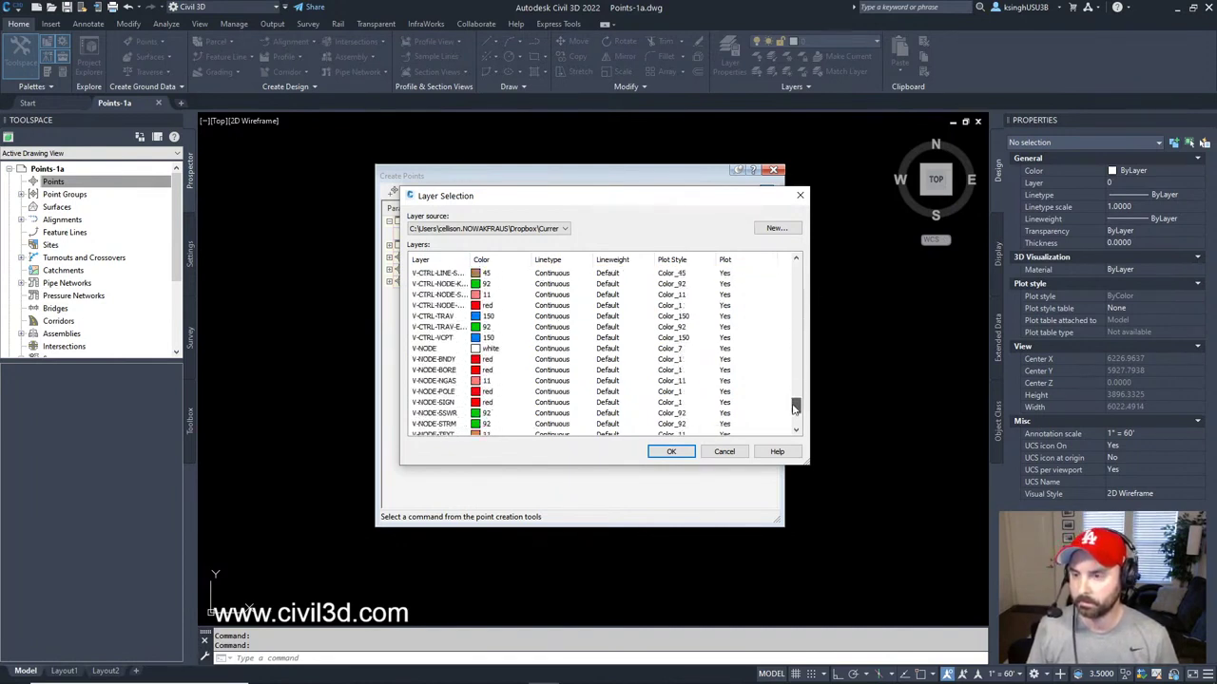
pyautogui.click(427, 350)
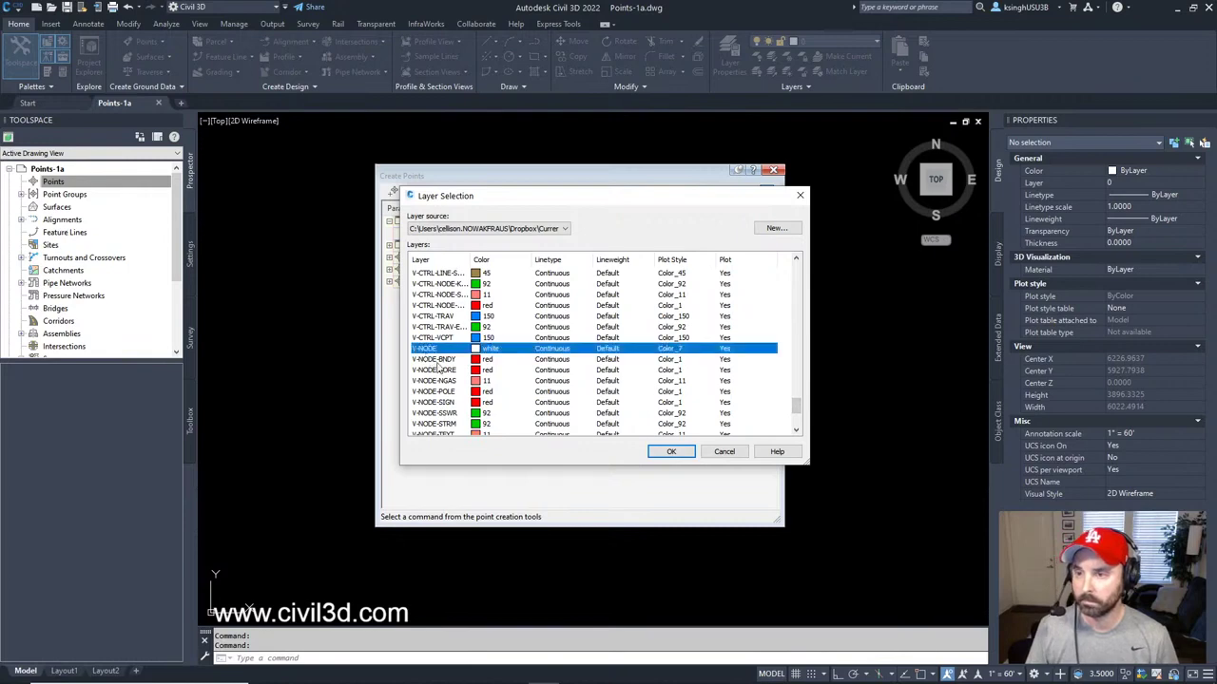
pyautogui.click(671, 452)
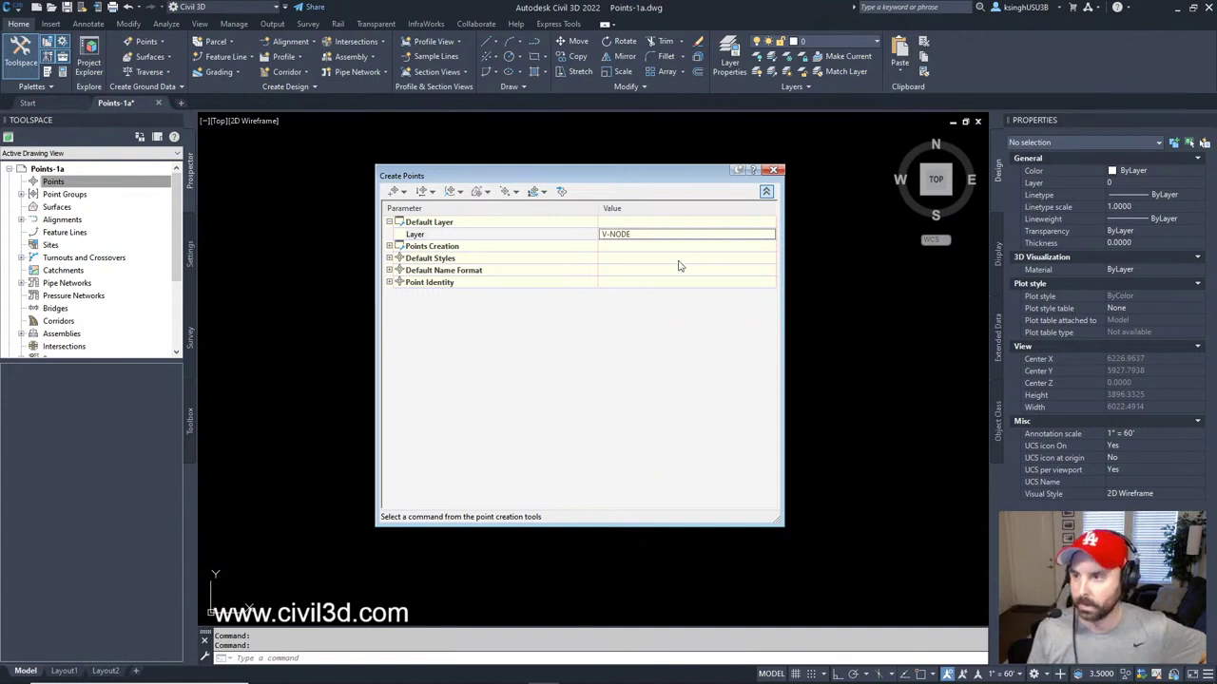
# Import the points from points.mdb in the My Civil Tutorials folder, using the External Project Point Data format
pyautogui.click(561, 193)
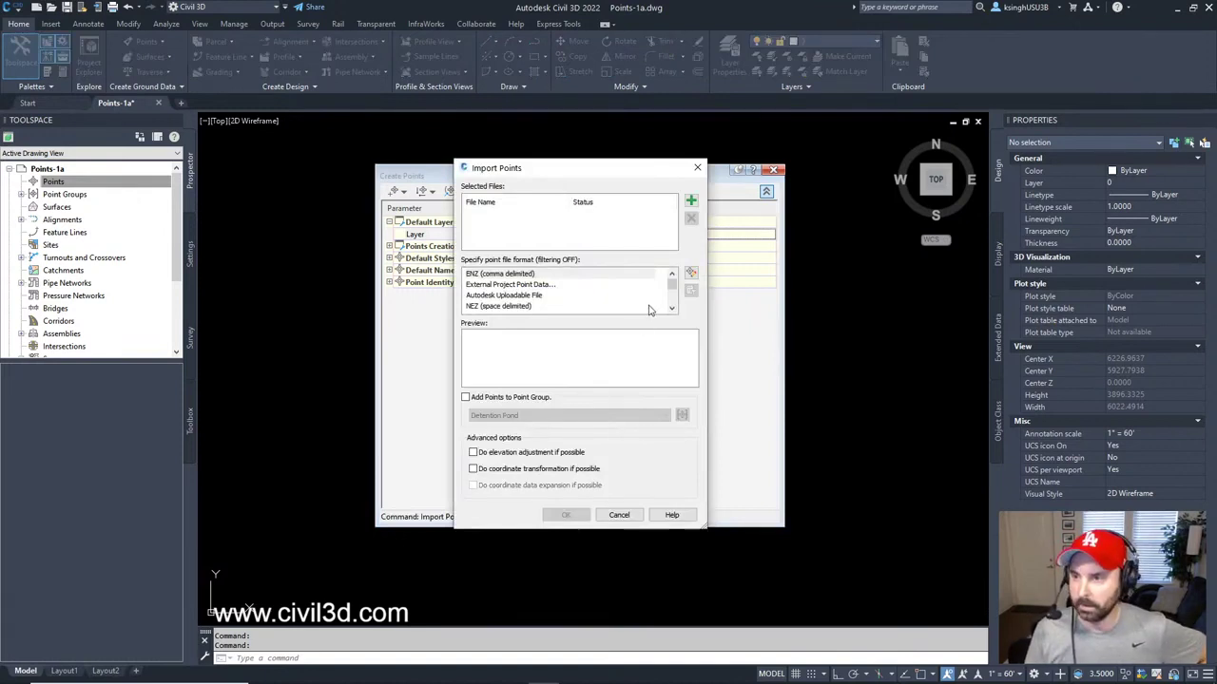
pyautogui.click(529, 287)
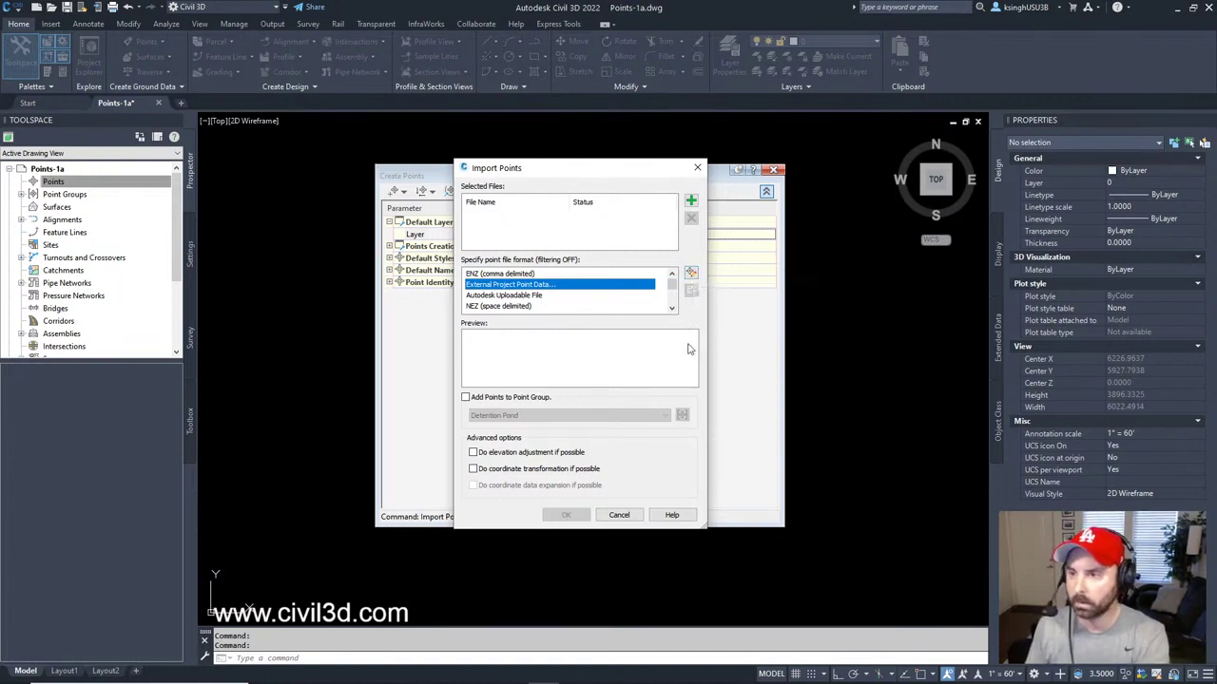
pyautogui.click(691, 203)
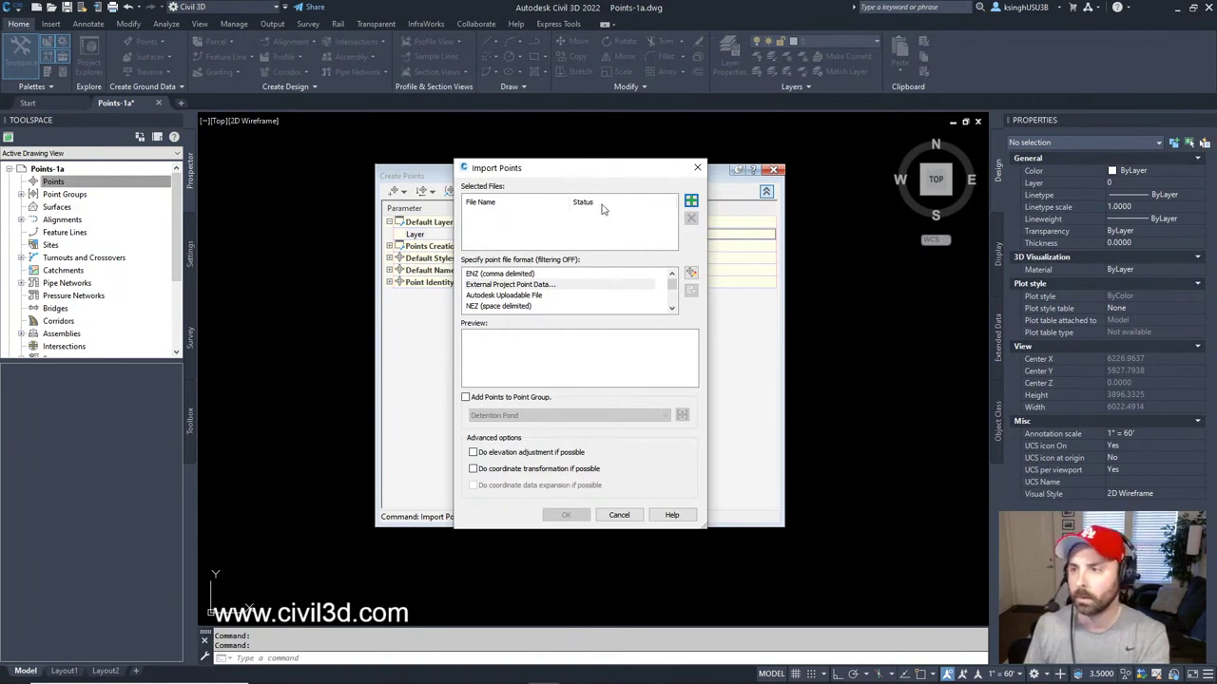
pyautogui.moveTo(542, 675)
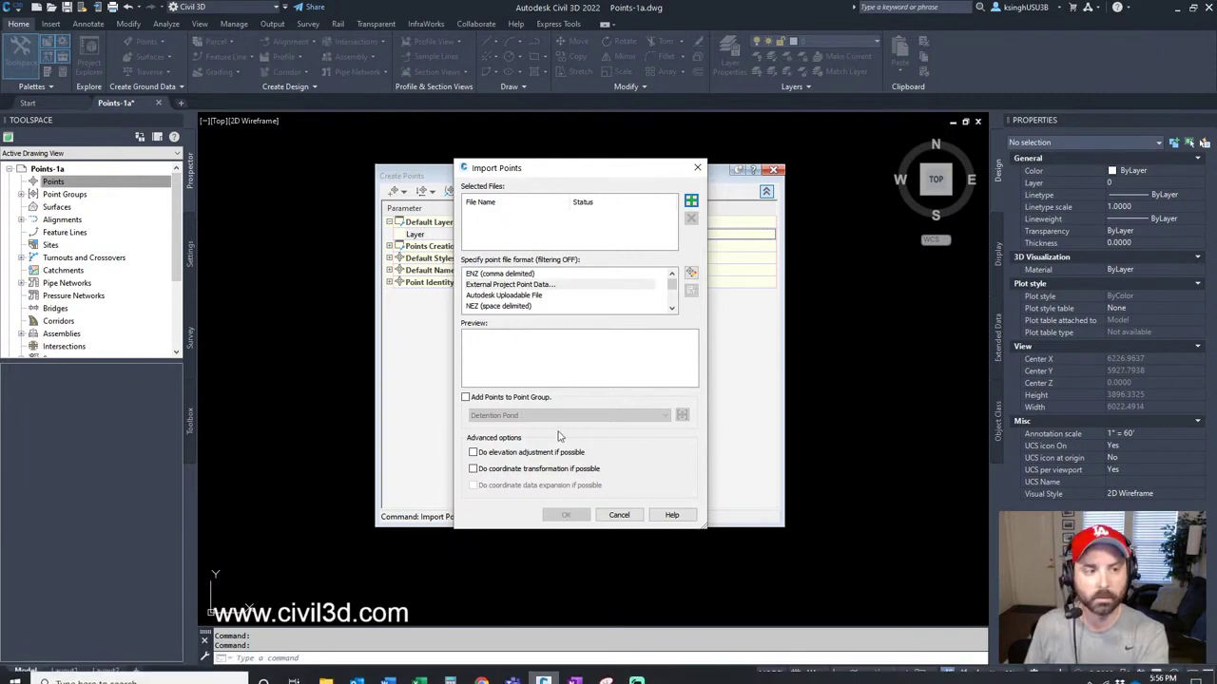
pyautogui.click(691, 200)
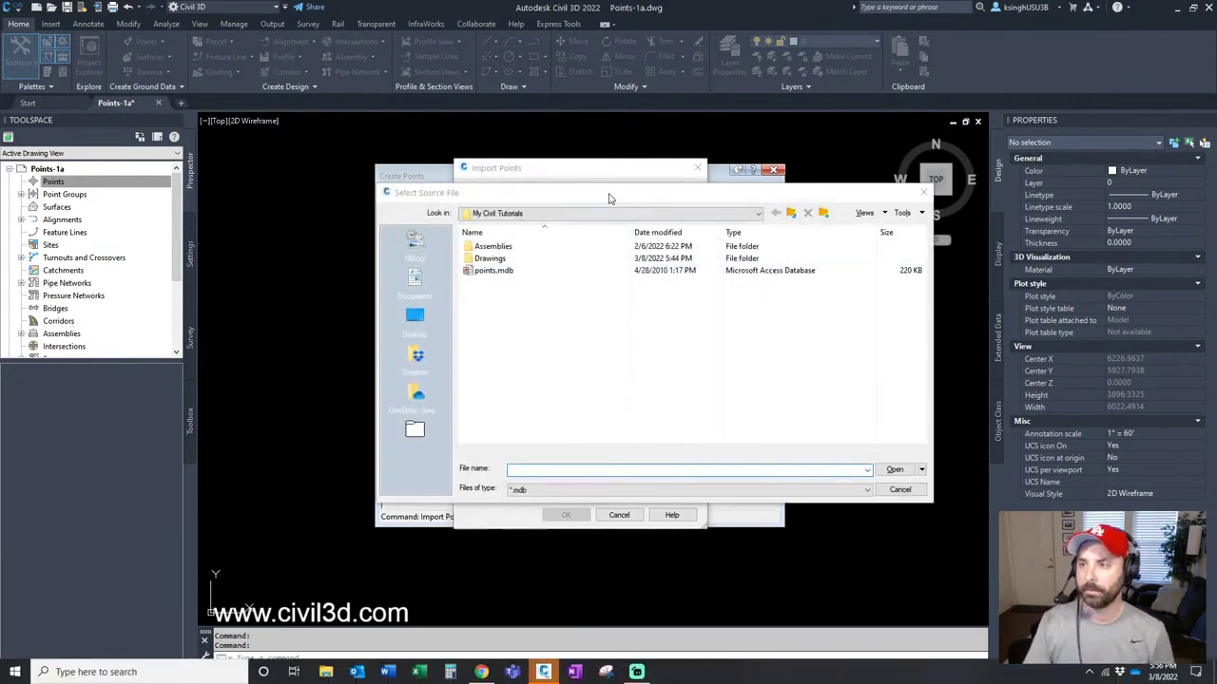
pyautogui.moveTo(609, 194); pyautogui.dragTo(548, 208)
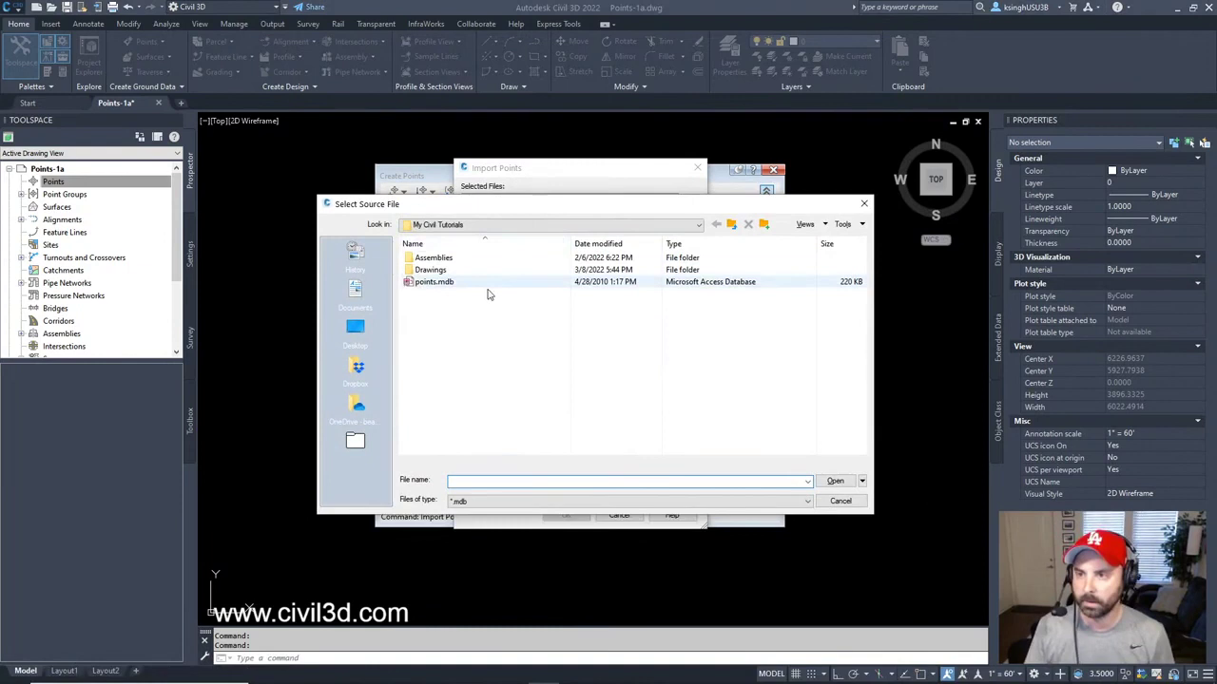
pyautogui.click(432, 286)
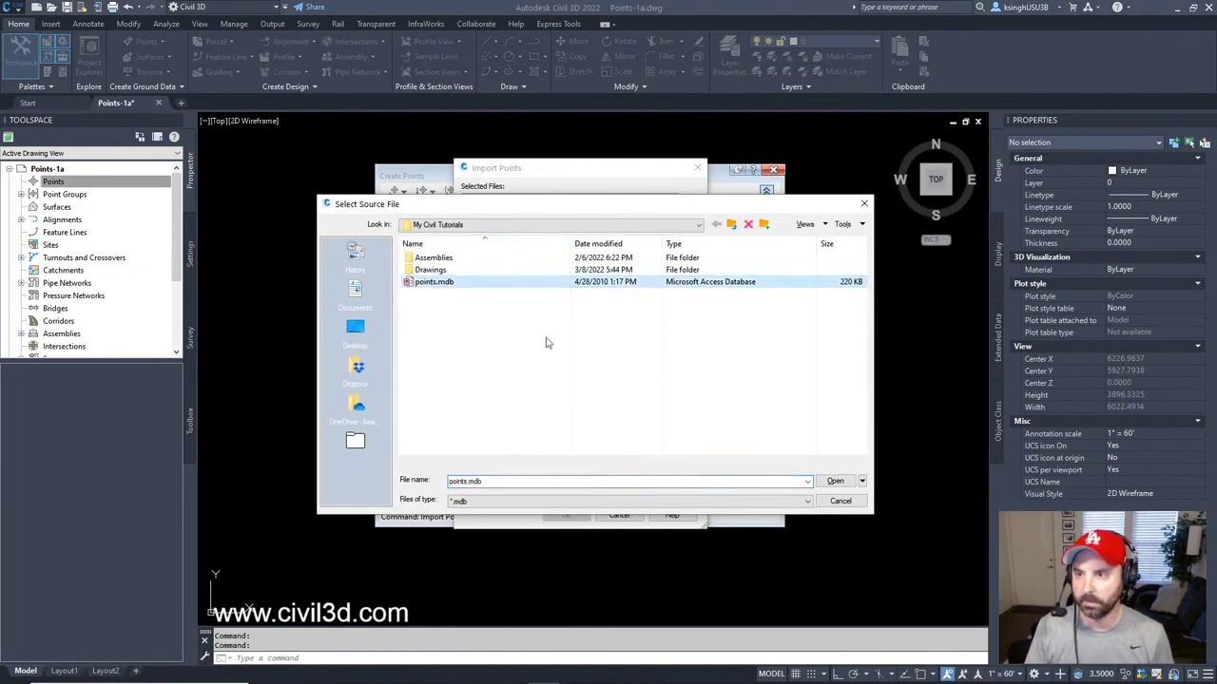
pyautogui.click(834, 482)
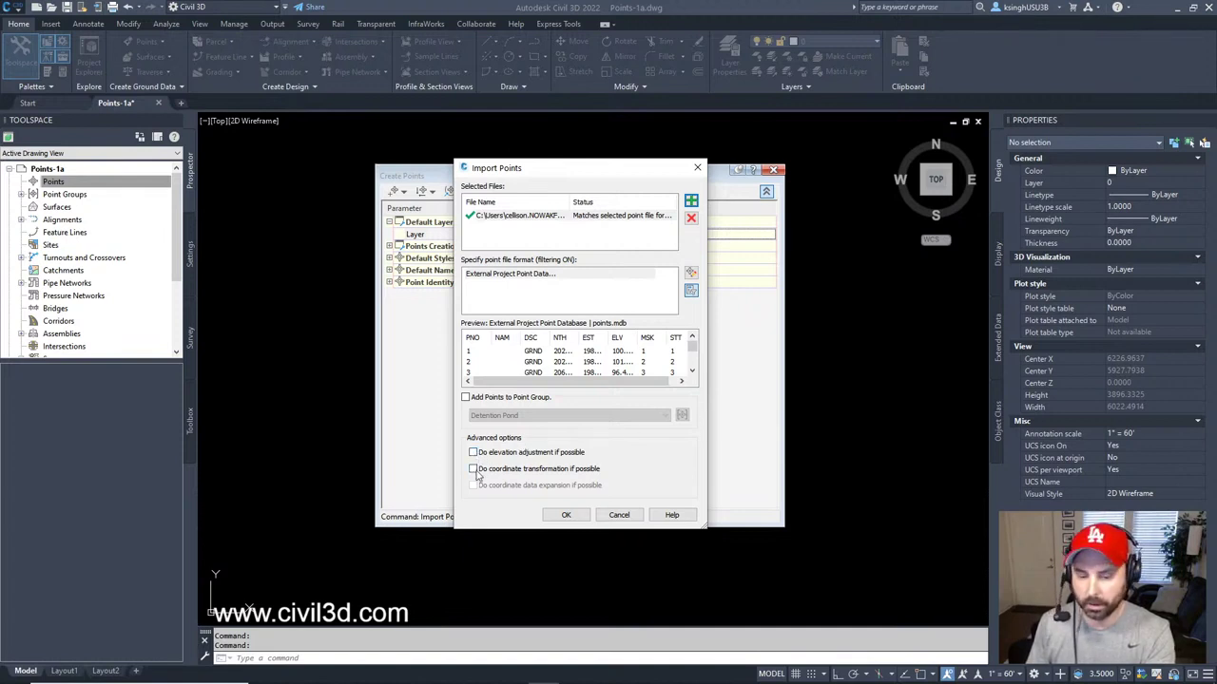
pyautogui.click(566, 515)
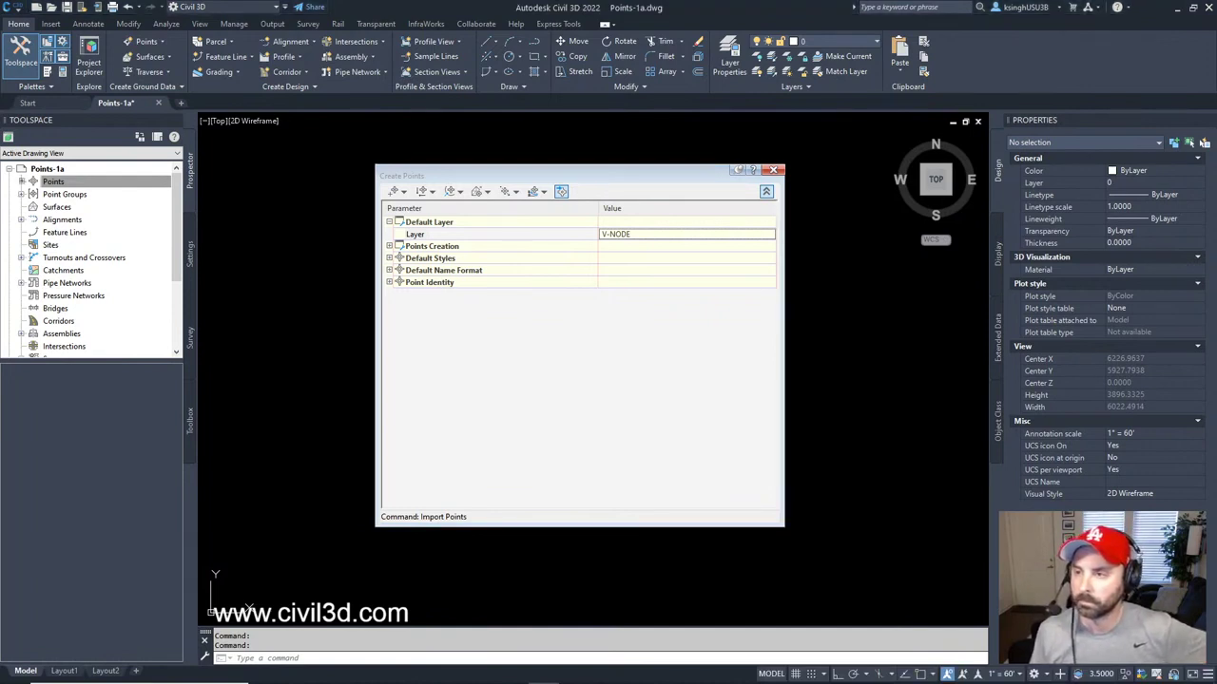
# Close the Create Points tools and zoom to the drawing extents to show the imported points
pyautogui.click(635, 179)
pyautogui.moveTo(635, 178); pyautogui.dragTo(680, 209)
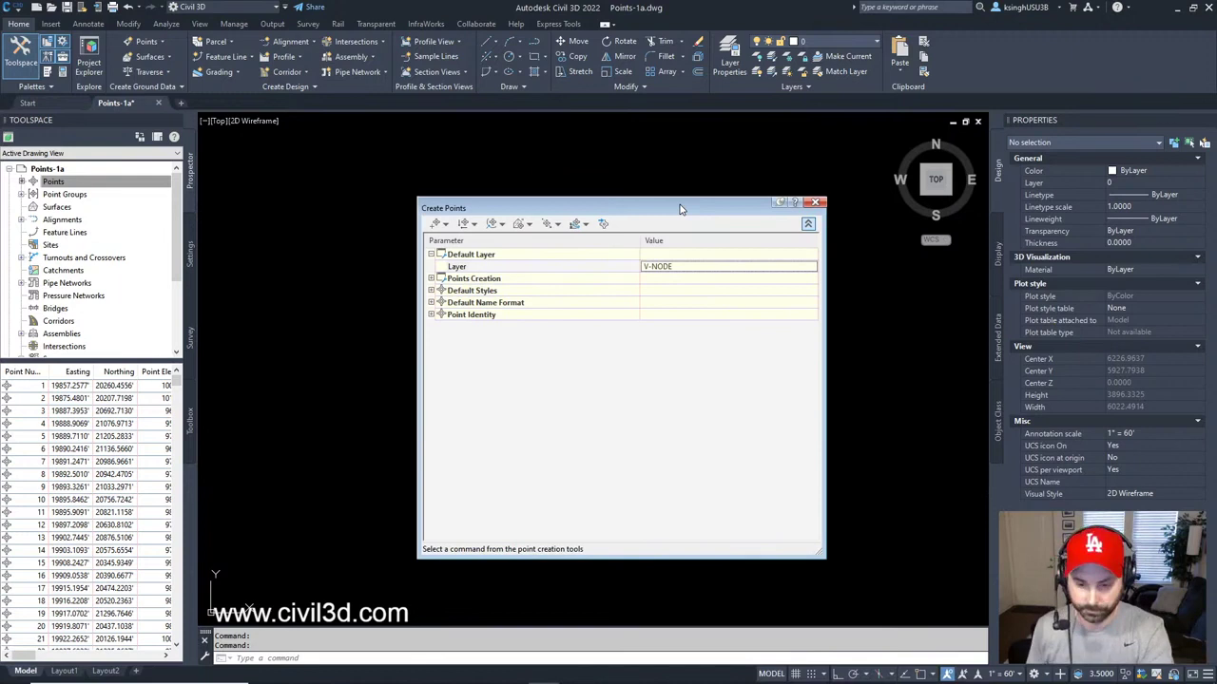
pyautogui.click(818, 205)
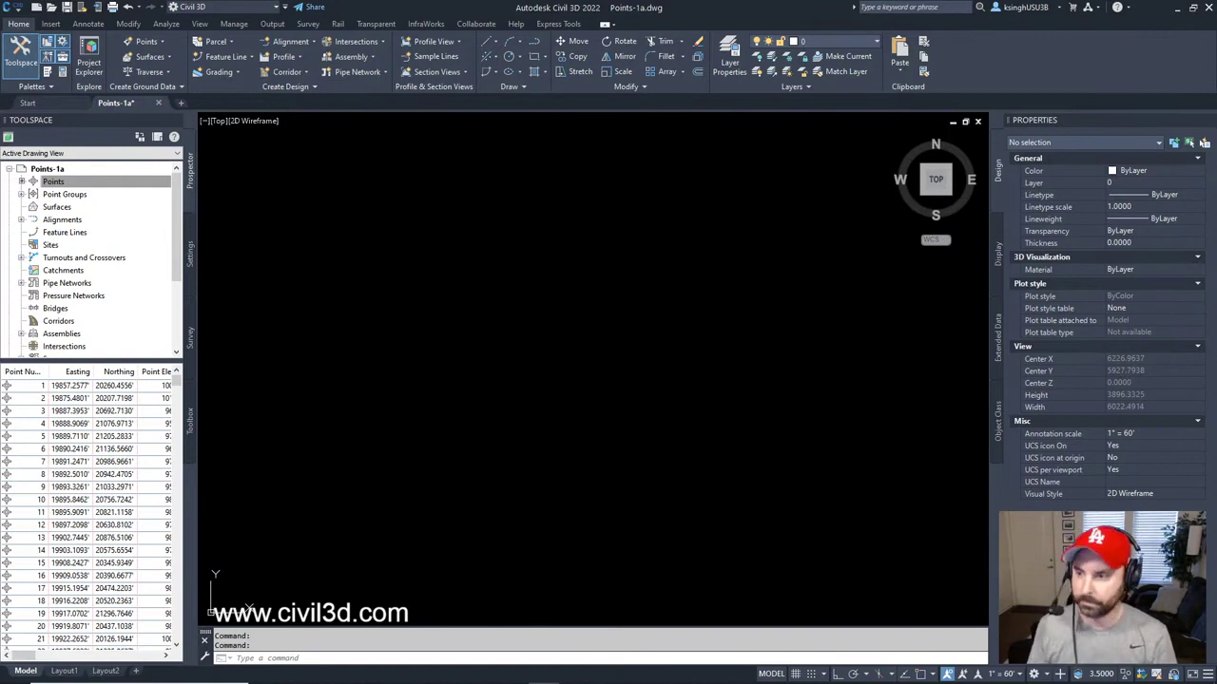
pyautogui.write('ze')
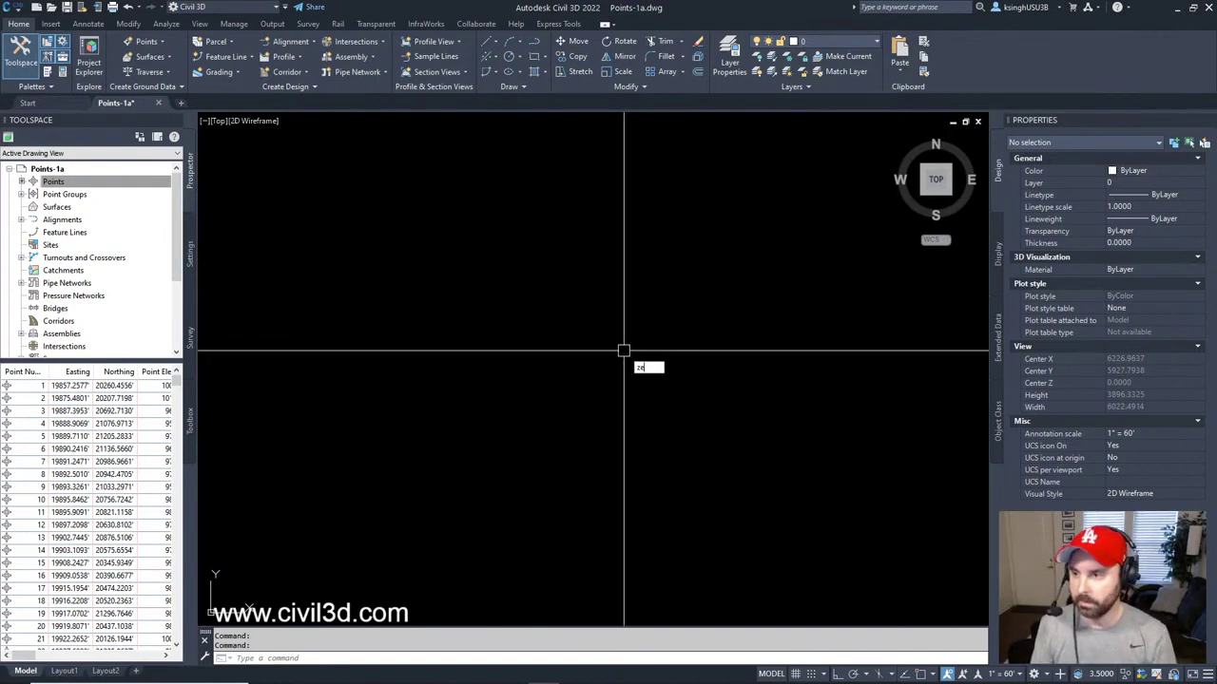
pyautogui.press('Return')
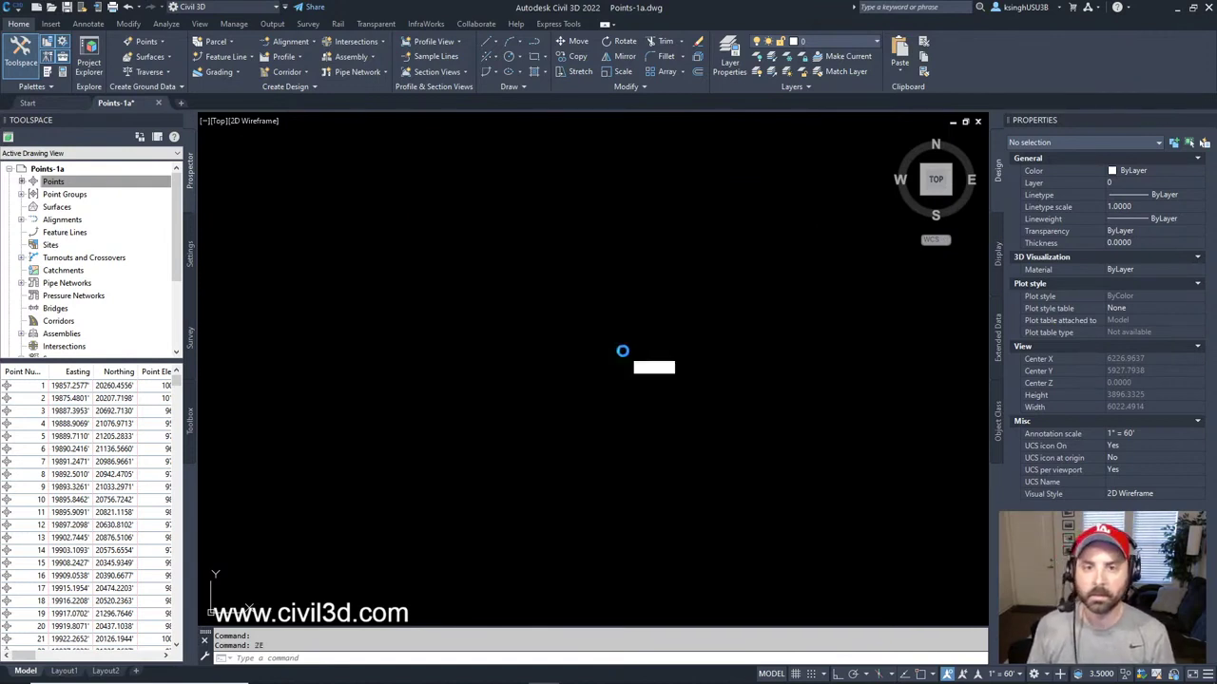
pyautogui.scroll(-2, 613, 359)
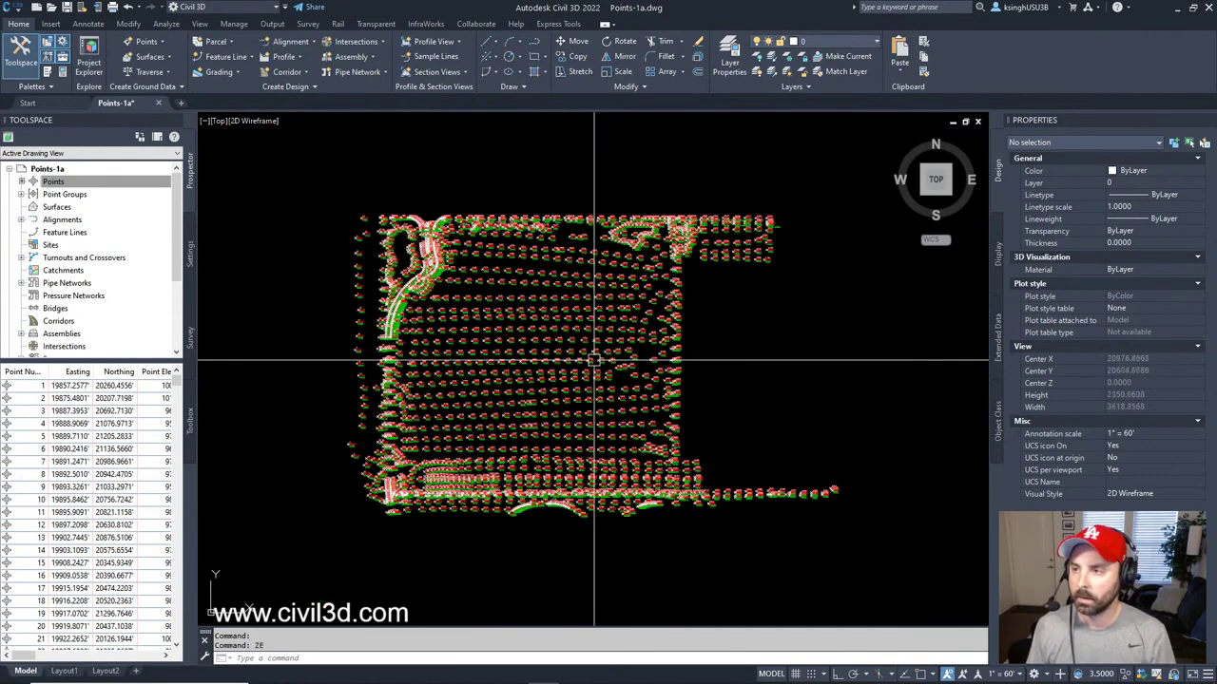
pyautogui.scroll(2, 604, 365)
pyautogui.scroll(-2, 601, 368)
pyautogui.moveTo(602, 367); pyautogui.dragTo(598, 380, button='middle')
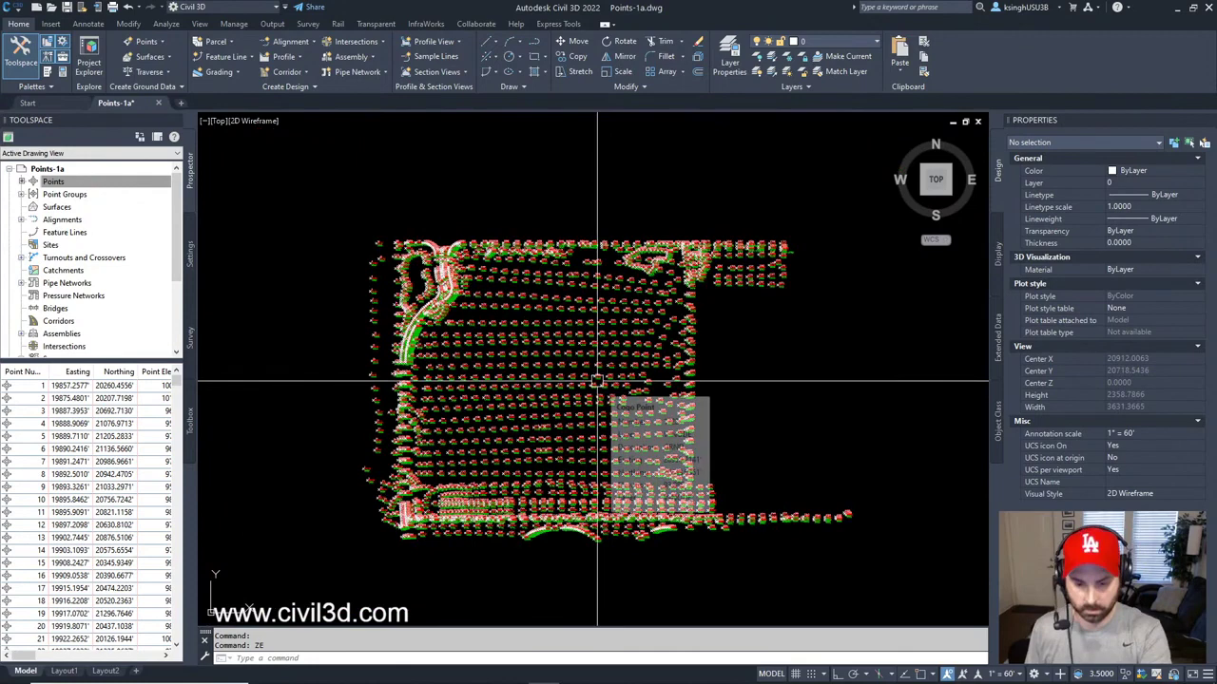
pyautogui.moveTo(590, 386)
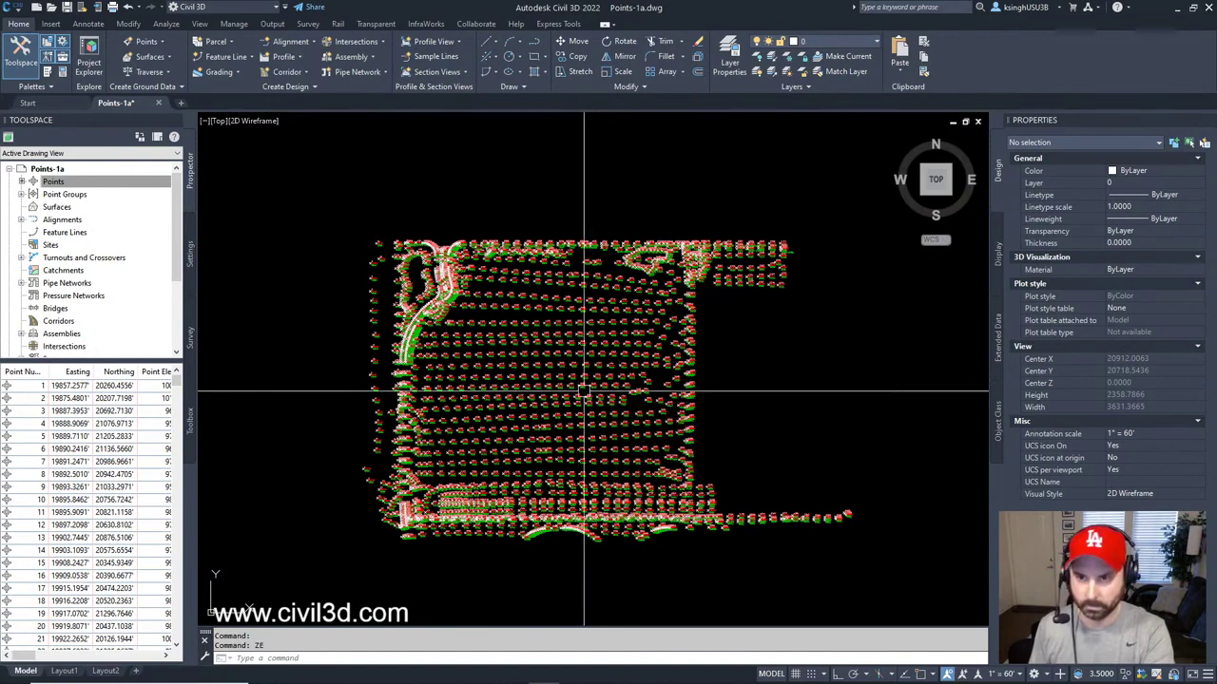
# Expand the drawing's point groups, browse the point list of _All Points, and examine the point labels in the model up close
pyautogui.click(55, 181)
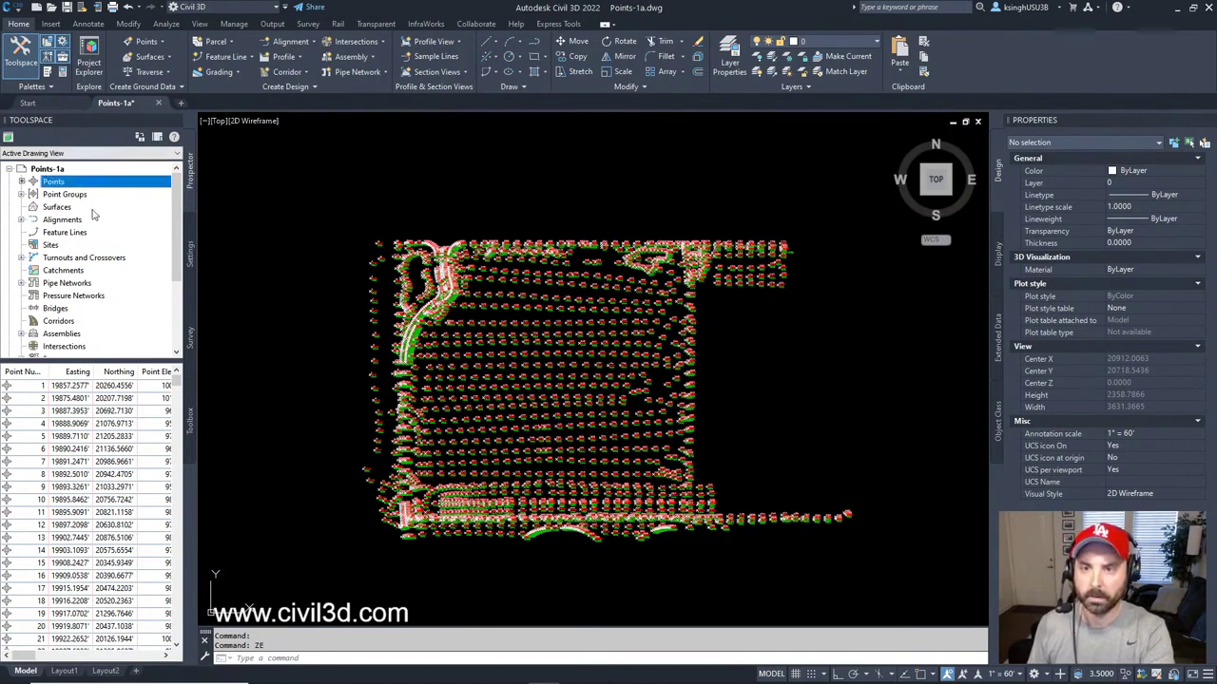
pyautogui.click(21, 195)
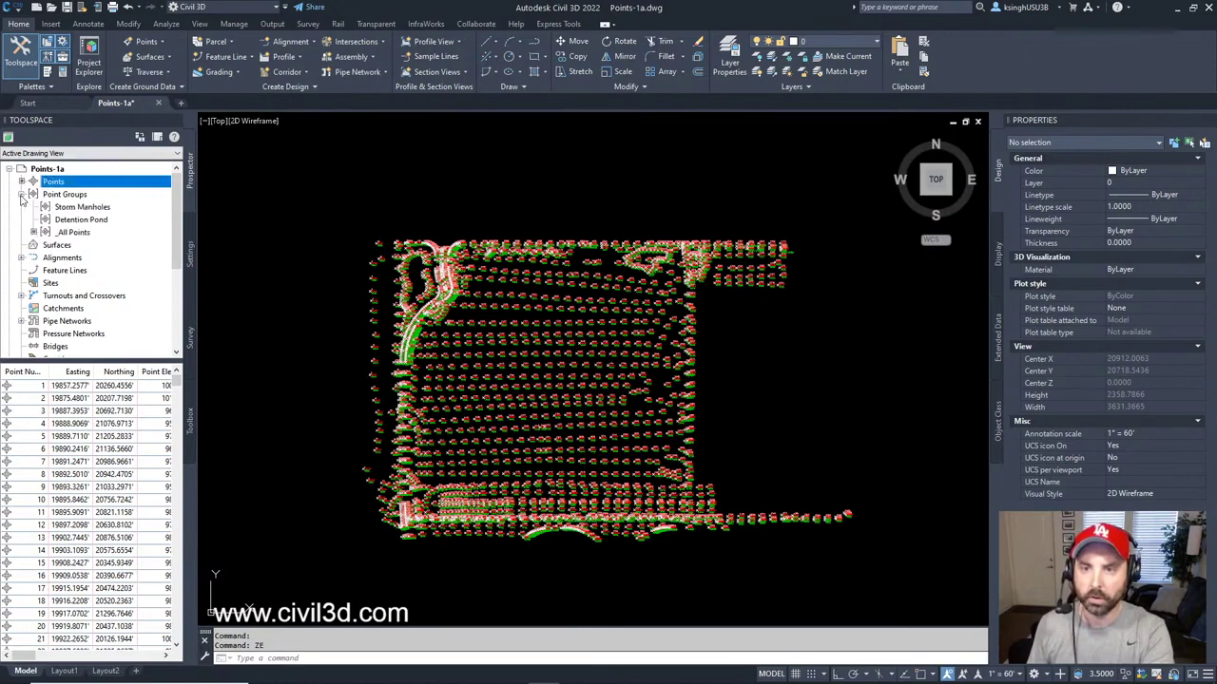
pyautogui.click(73, 233)
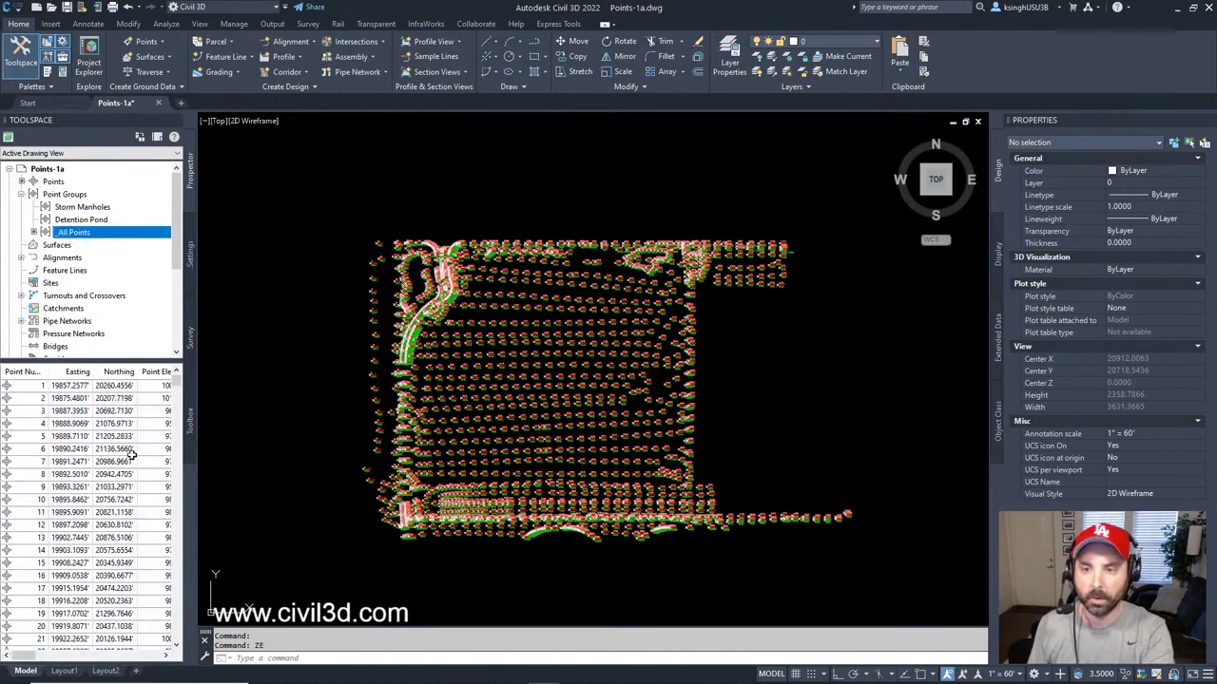
pyautogui.scroll(-20, 114, 465)
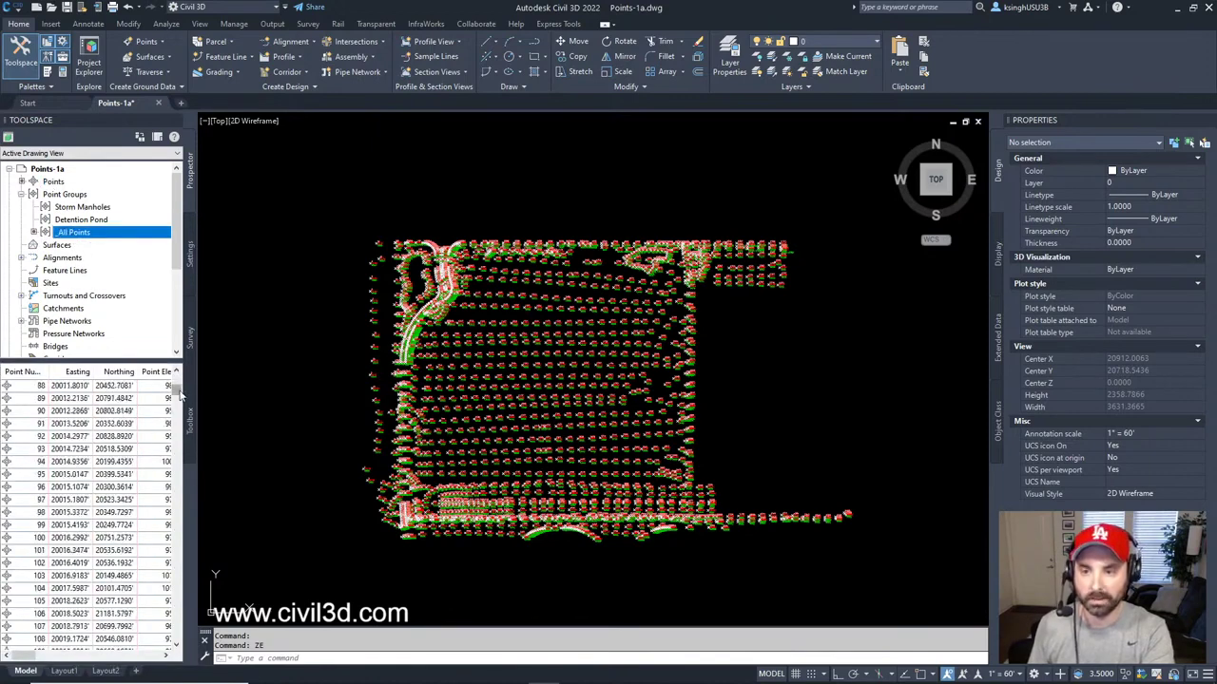
pyautogui.moveTo(178, 394); pyautogui.dragTo(209, 485)
pyautogui.moveTo(211, 430); pyautogui.dragTo(212, 411)
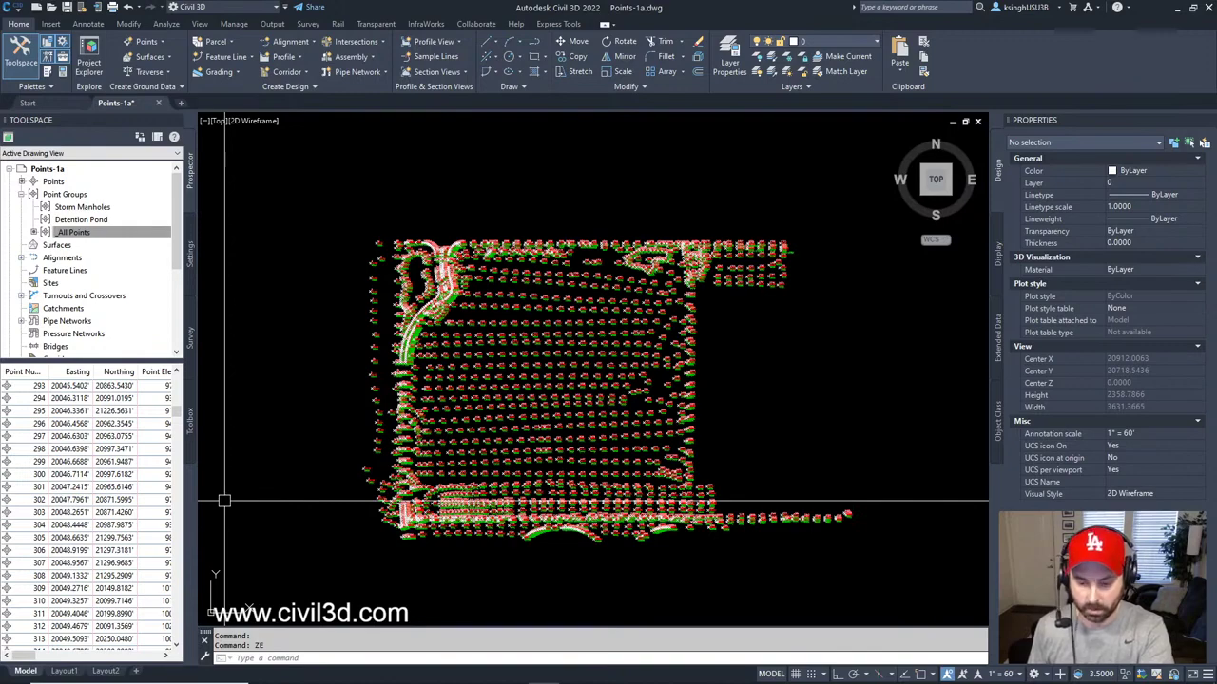
pyautogui.scroll(10, 573, 390)
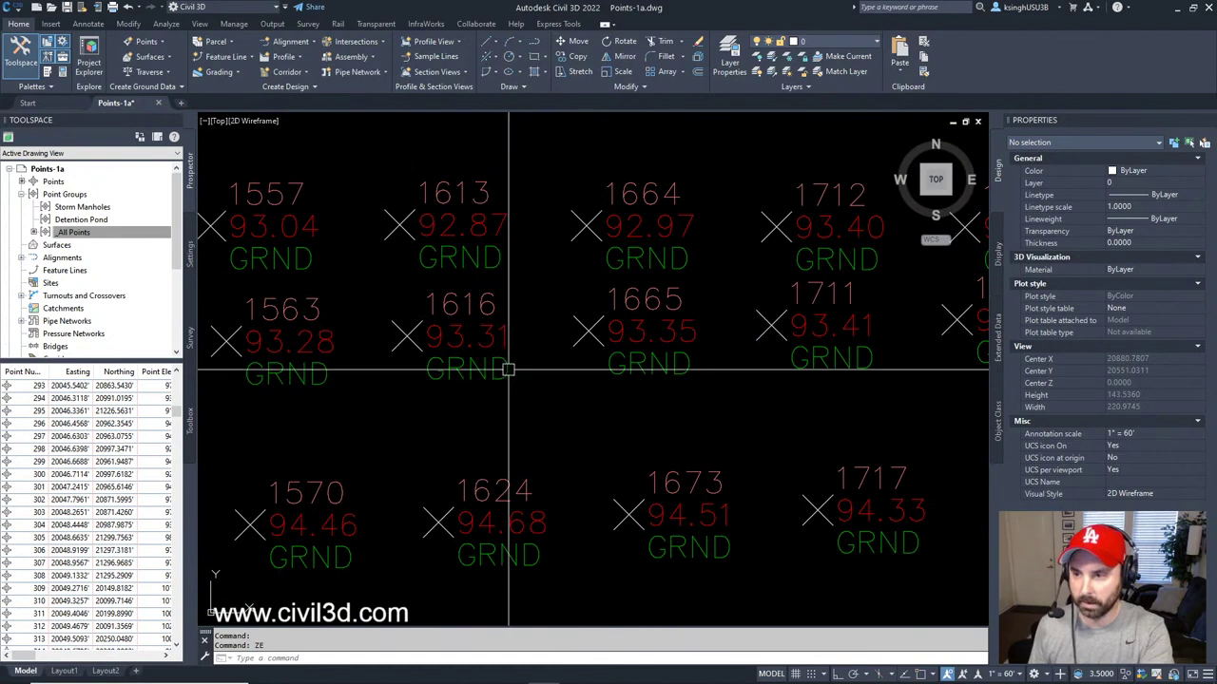
pyautogui.moveTo(509, 369)
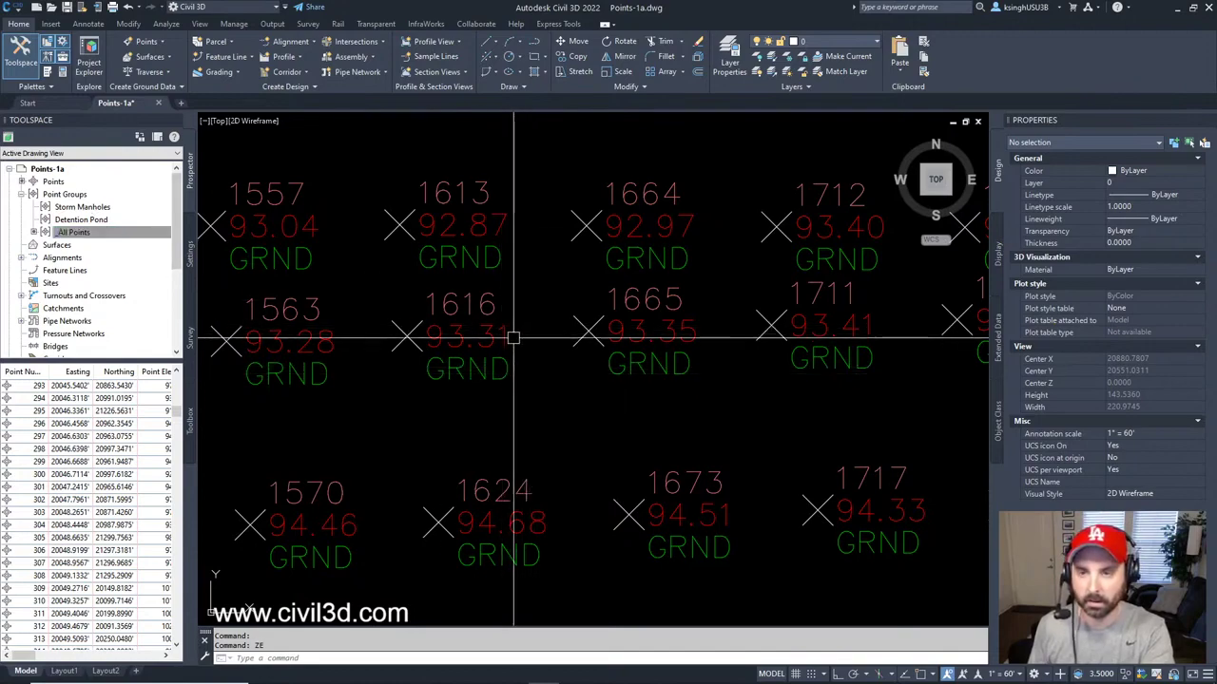
pyautogui.scroll(-10, 513, 338)
pyautogui.scroll(4, 437, 333)
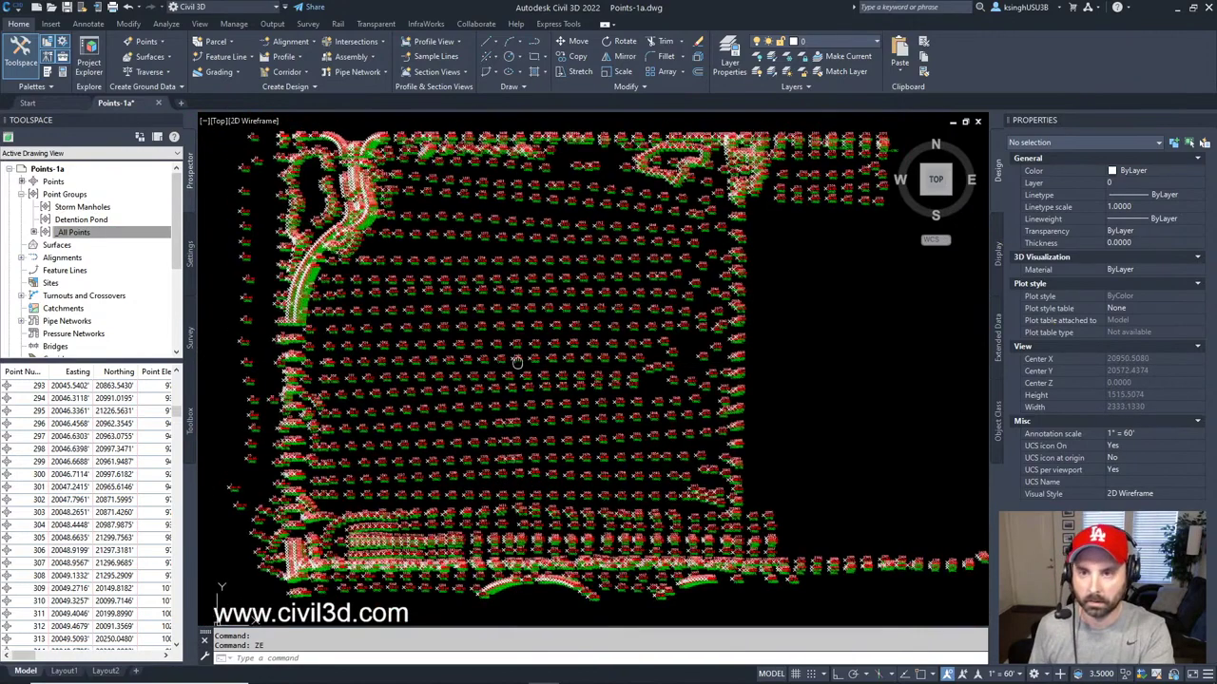
# Compare the point lists of the Storm Manholes, Detention Pond and _All Points groups
pyautogui.click(92, 218)
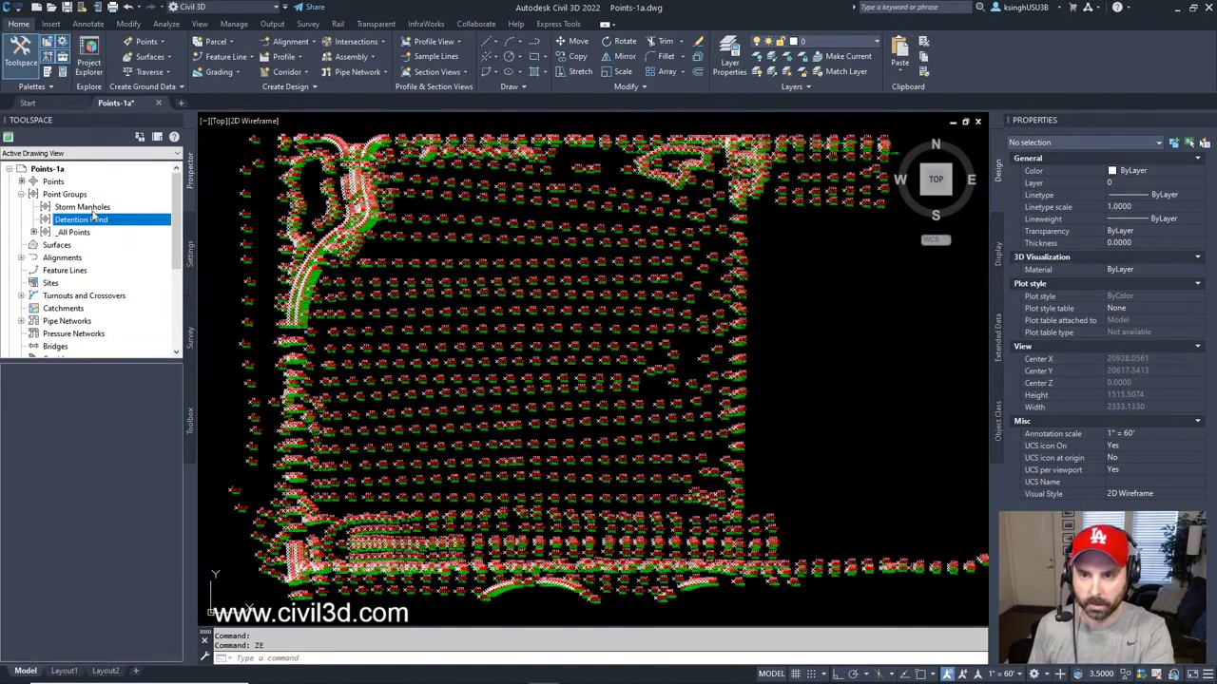
pyautogui.click(87, 207)
pyautogui.click(83, 220)
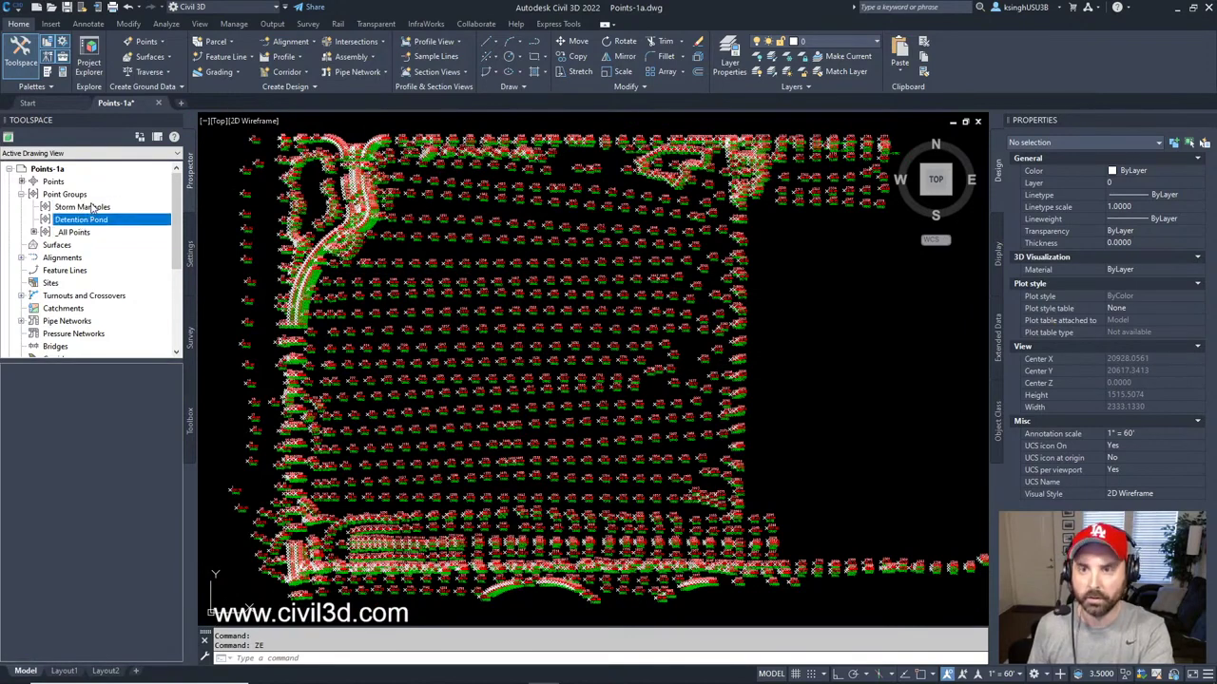
pyautogui.click(85, 207)
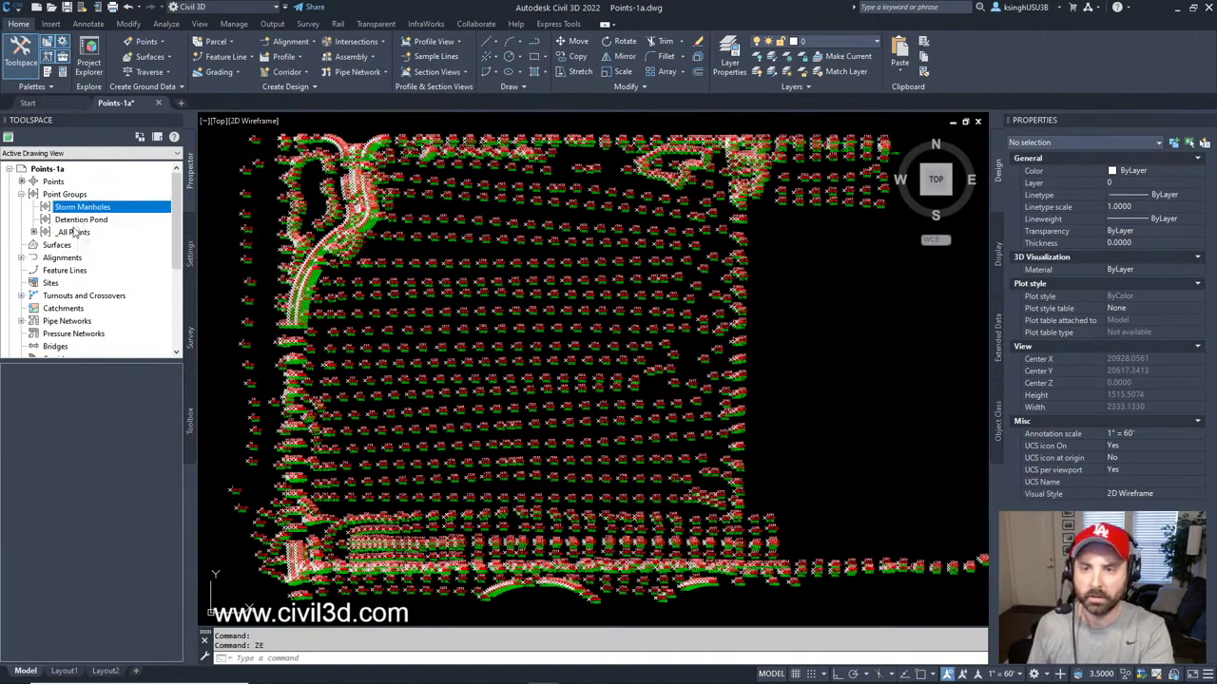
pyautogui.click(73, 233)
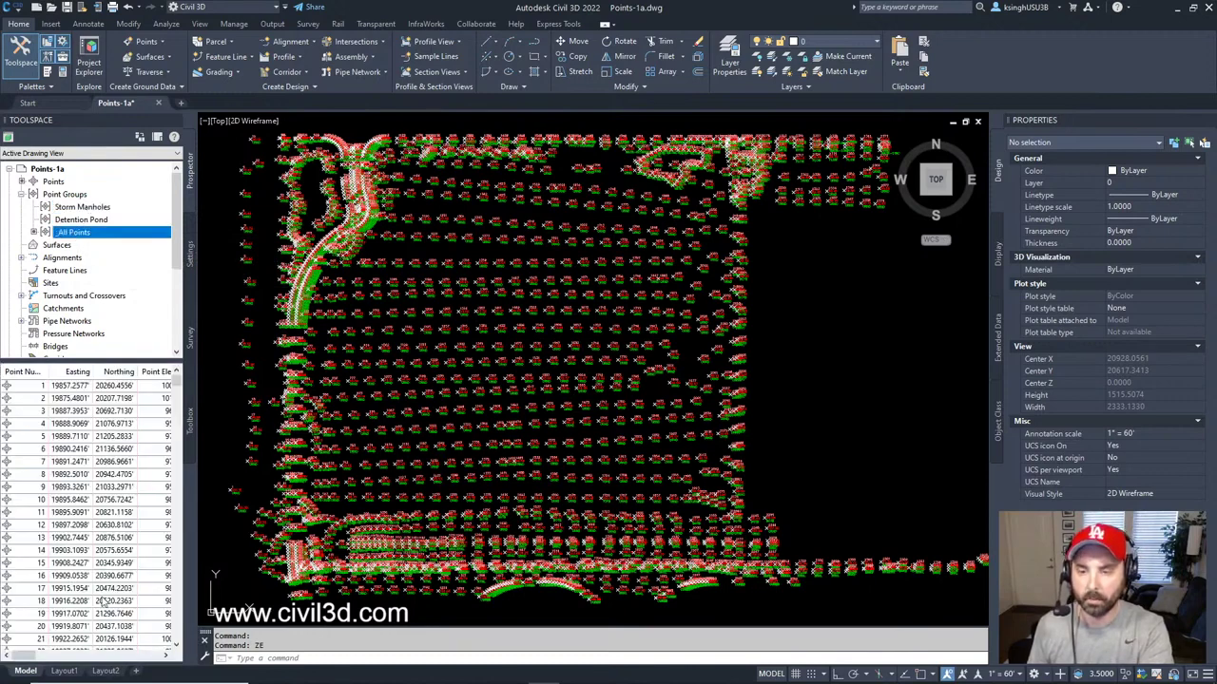
pyautogui.click(101, 221)
pyautogui.click(99, 207)
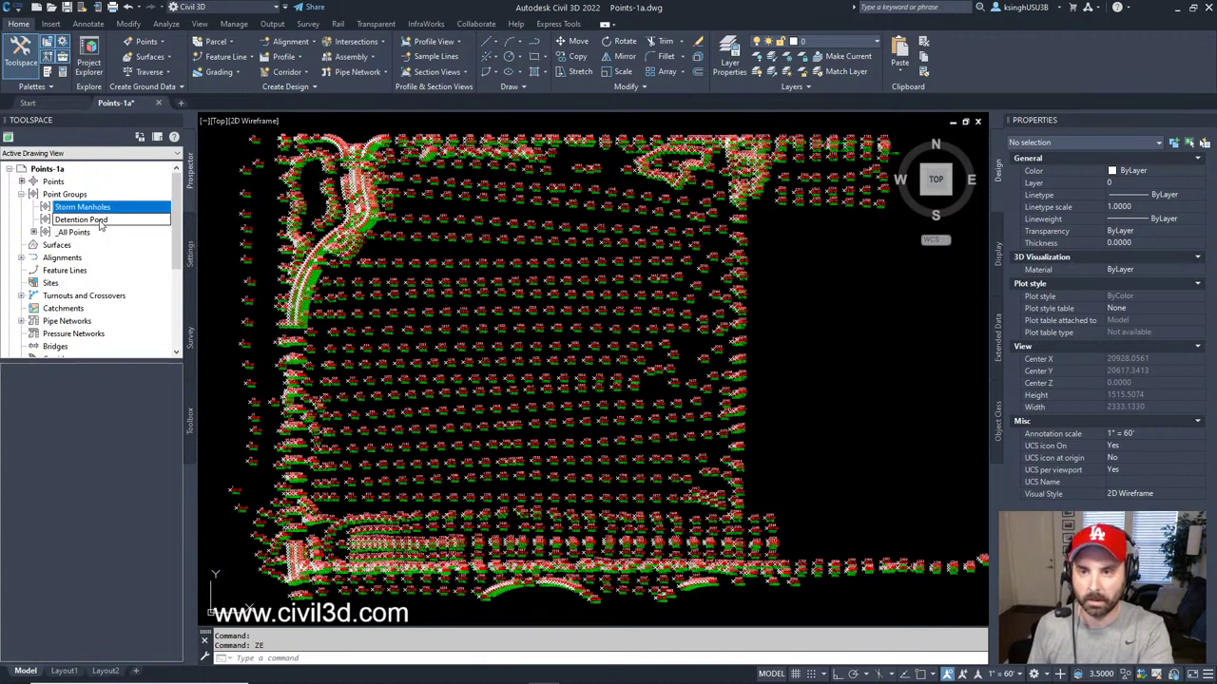
# Update all point groups in the drawing so they include the imported points
pyautogui.click(101, 219)
pyautogui.click(99, 208)
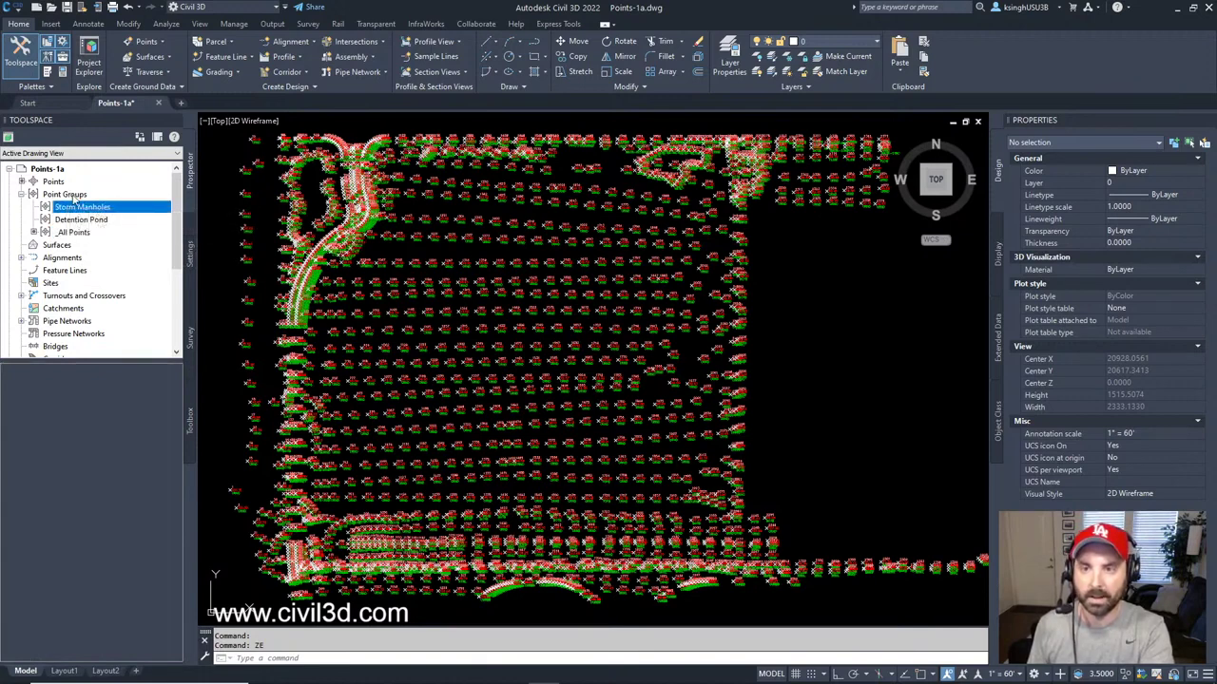
pyautogui.click(73, 196)
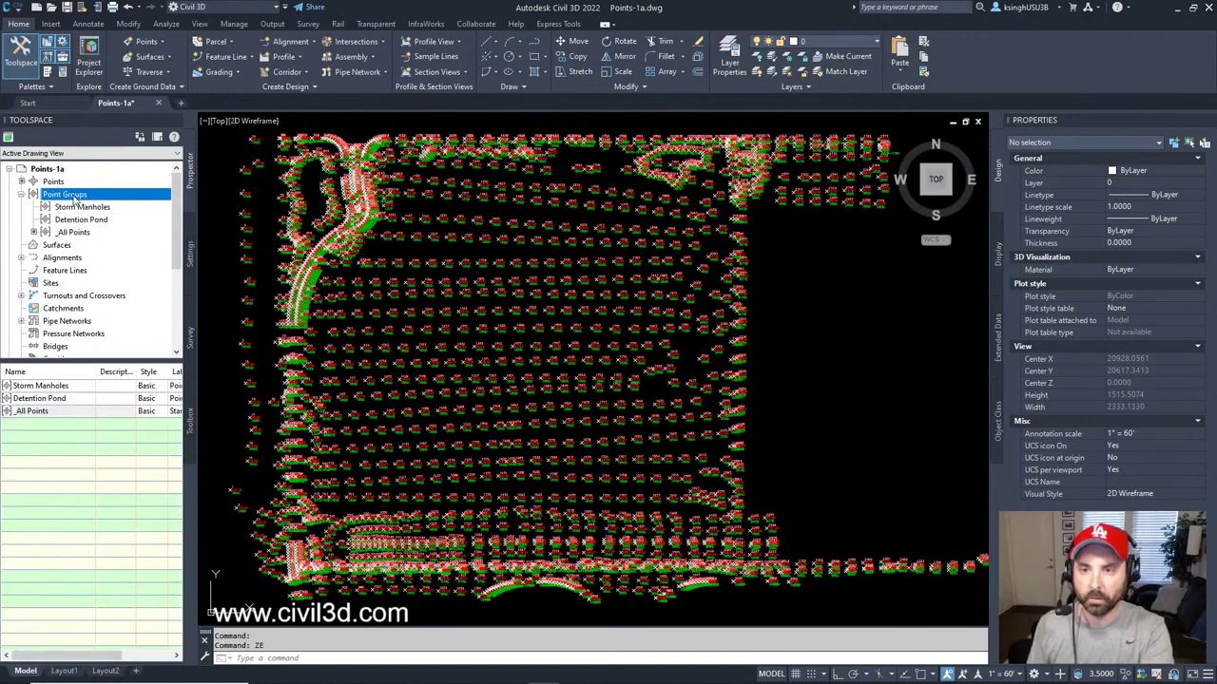
pyautogui.rightClick(74, 197)
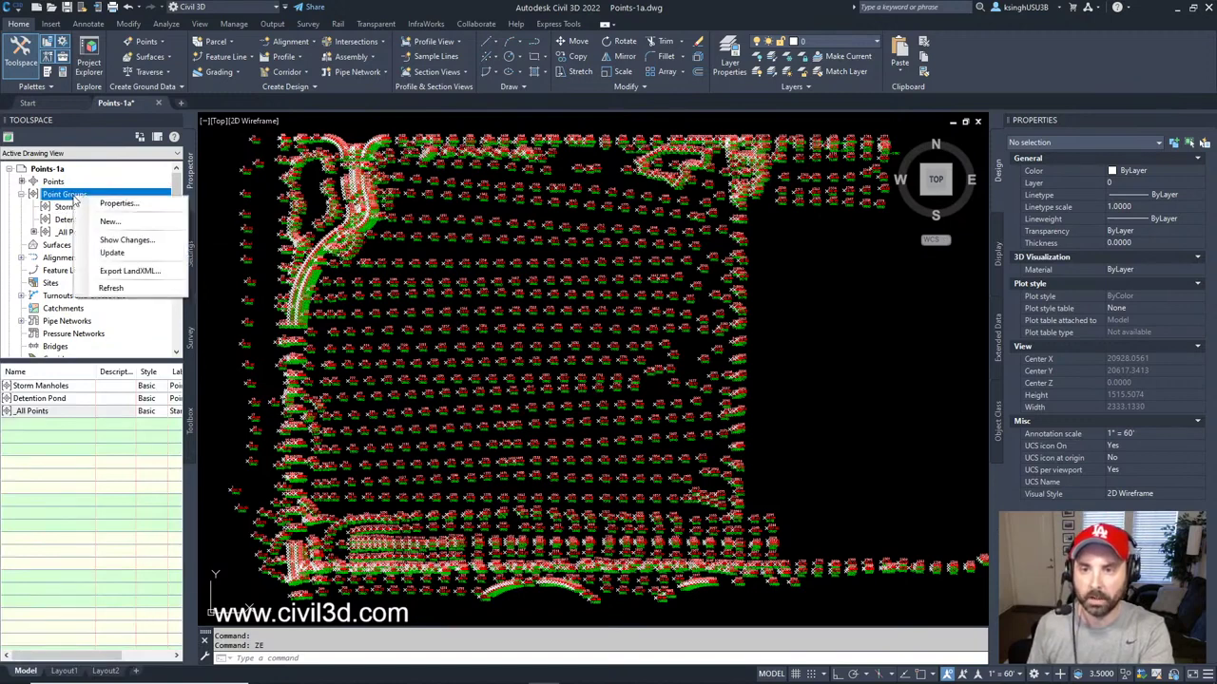
pyautogui.click(112, 252)
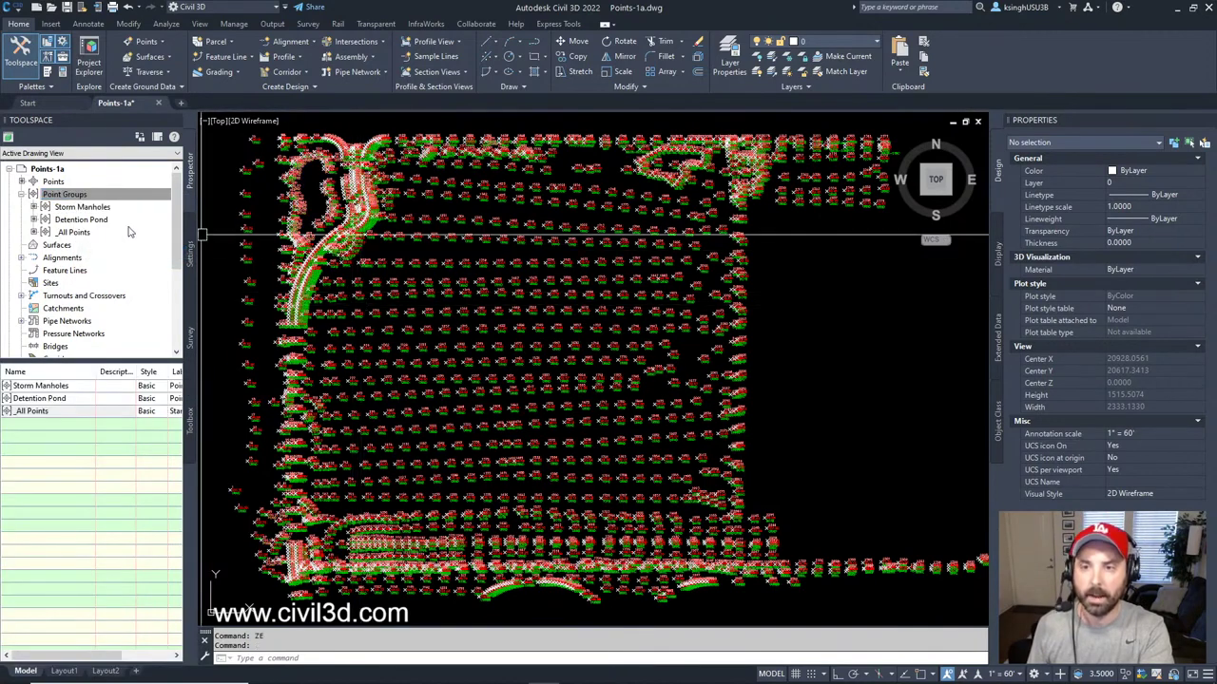
# Review the point lists of the updated Storm Manholes, Detention Pond and _All Points groups
pyautogui.click(97, 208)
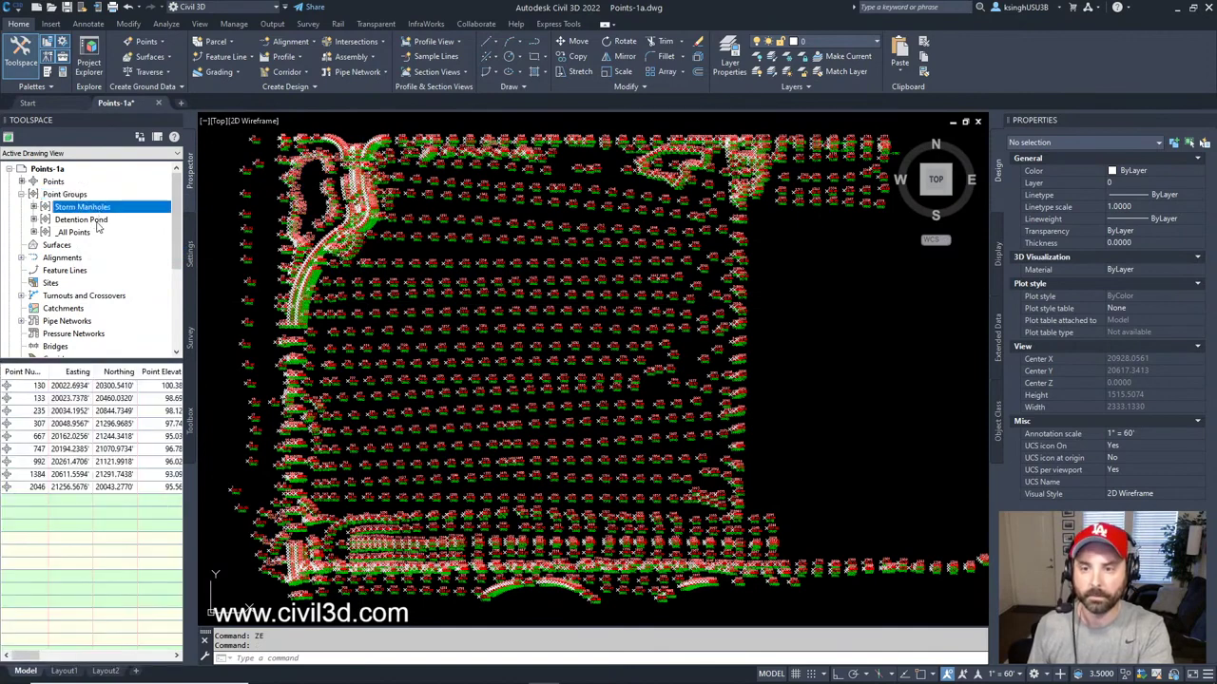
pyautogui.click(96, 221)
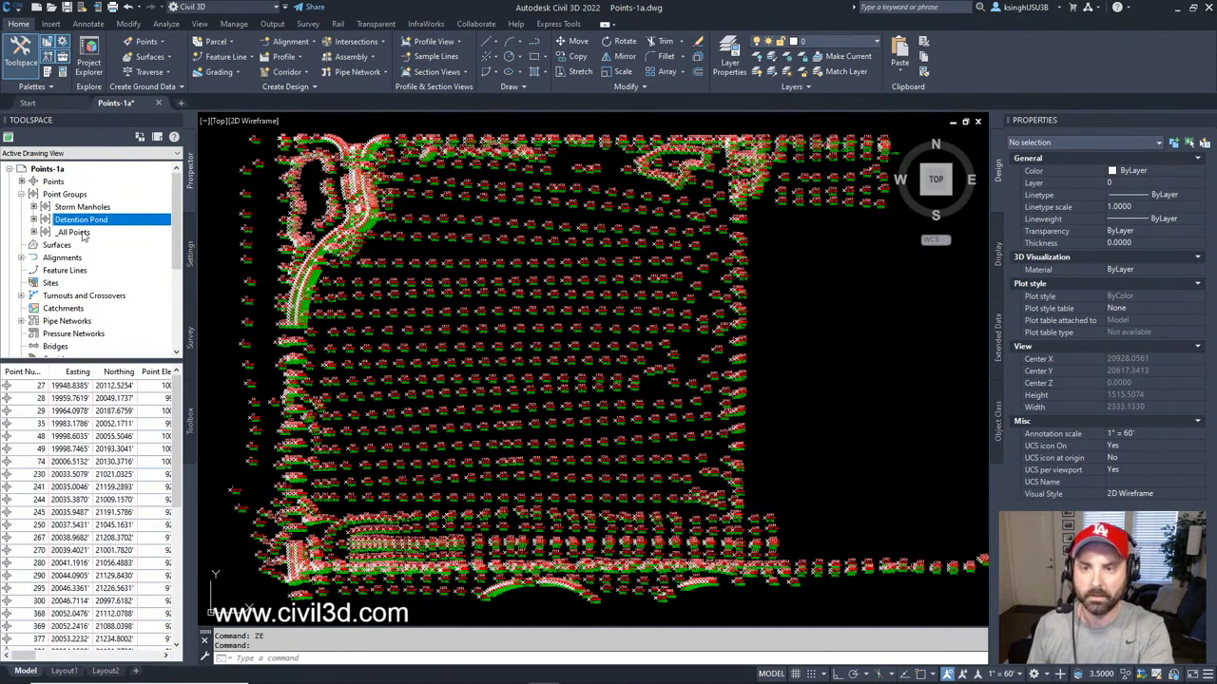
pyautogui.click(76, 232)
pyautogui.click(85, 221)
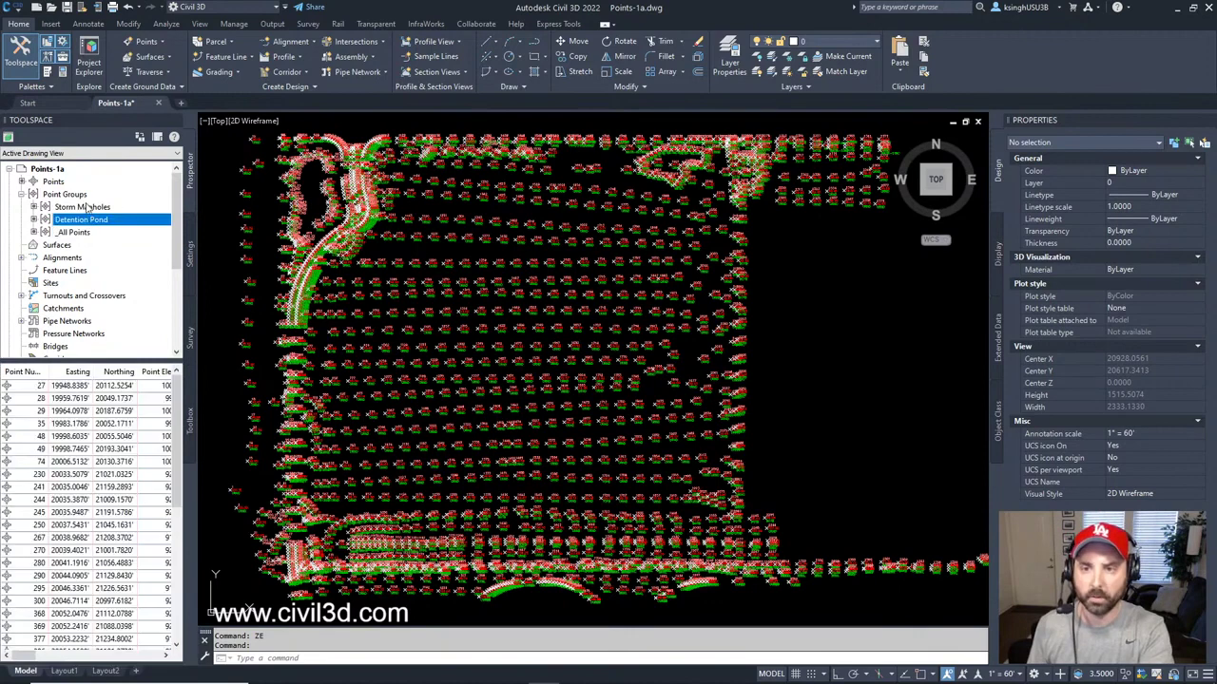
pyautogui.click(85, 208)
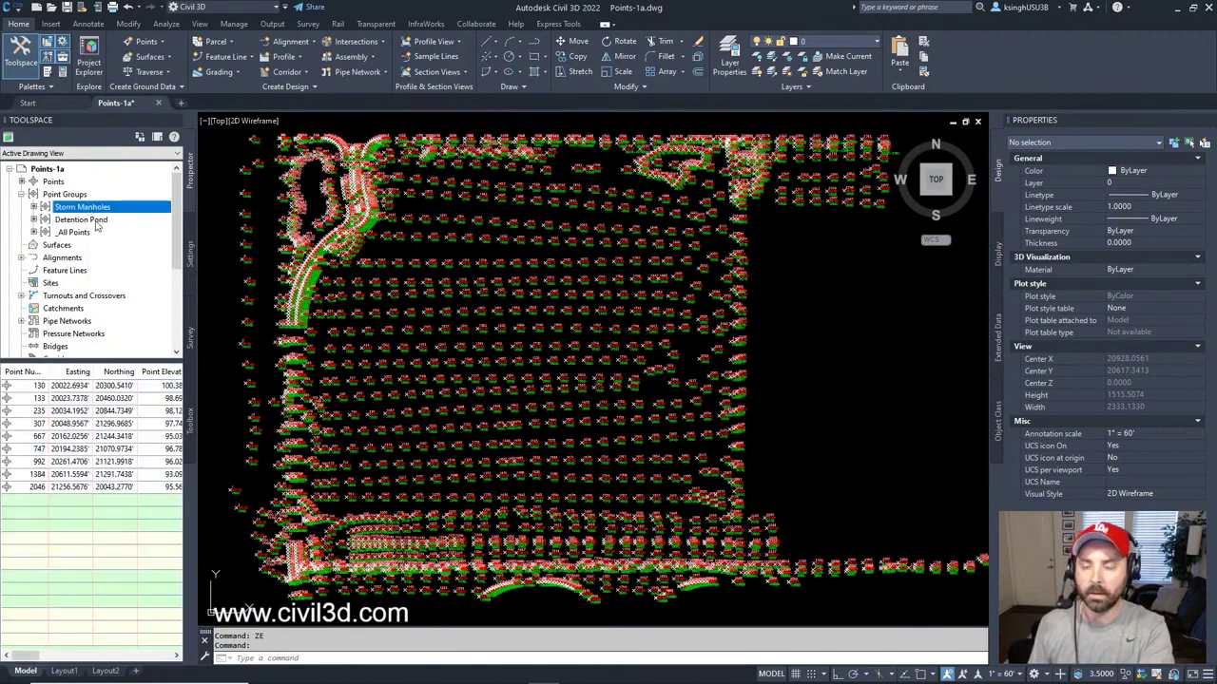
pyautogui.click(80, 196)
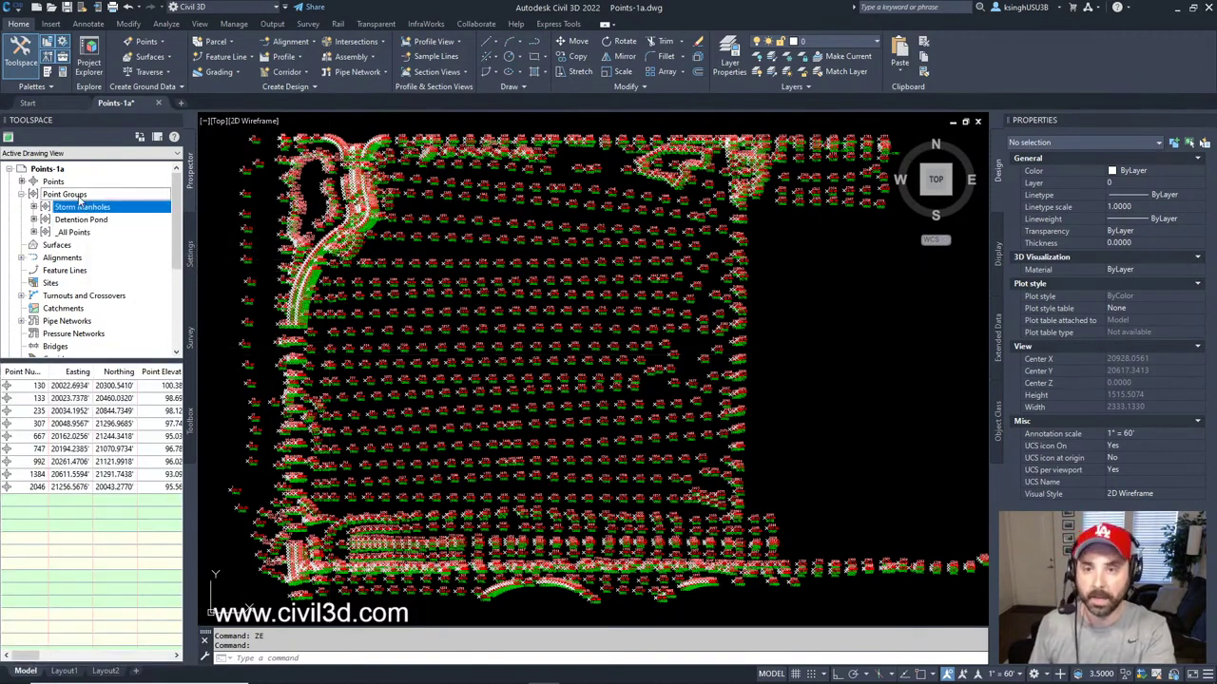
pyautogui.rightClick(81, 197)
pyautogui.click(76, 207)
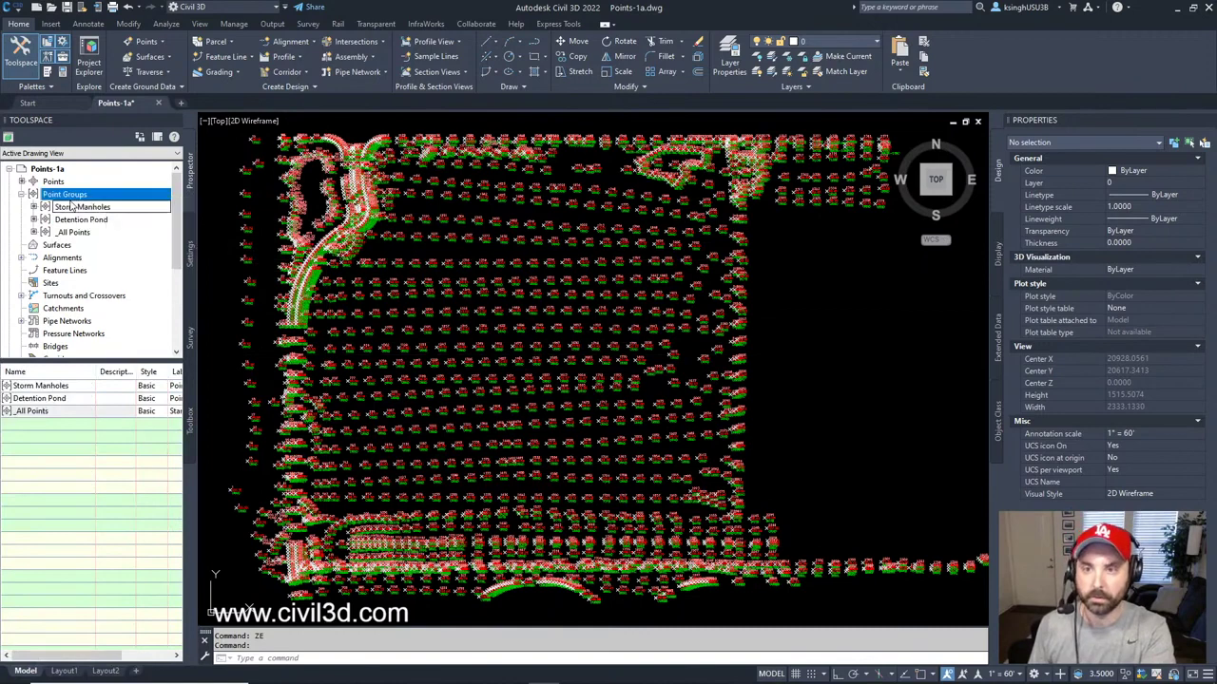
pyautogui.click(90, 207)
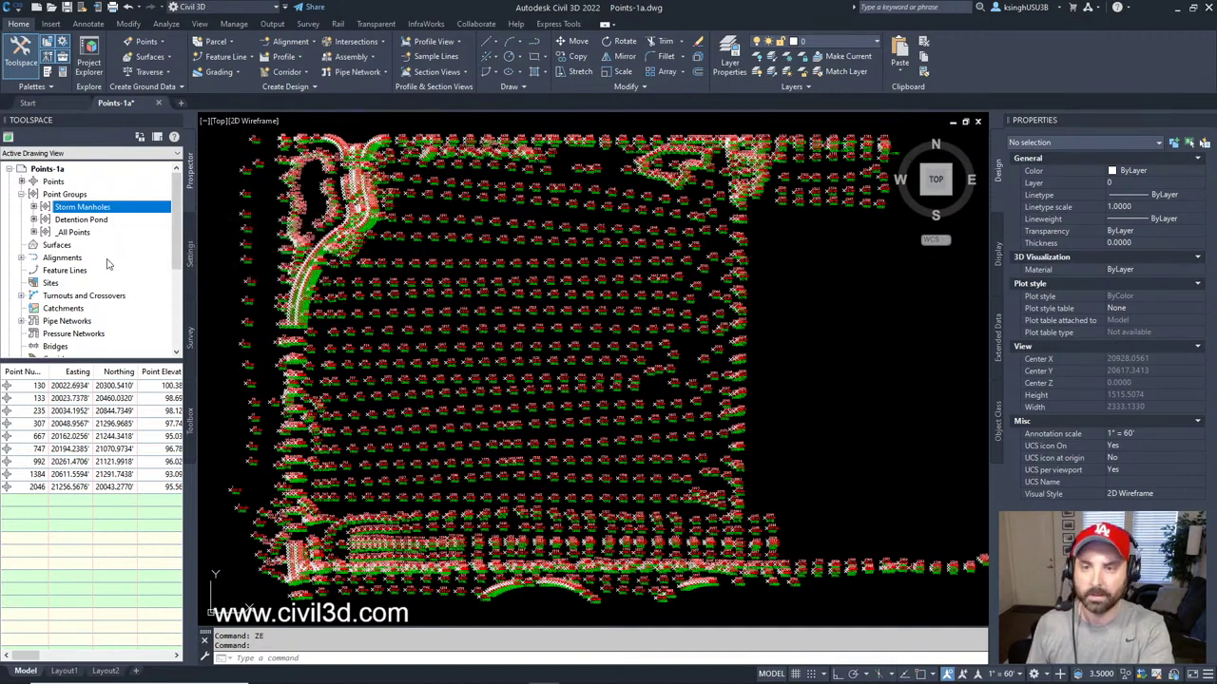
# Zoom to the Detention Pond point group and select its points to examine their locations in the model, clearing the selection when done
pyautogui.click(82, 221)
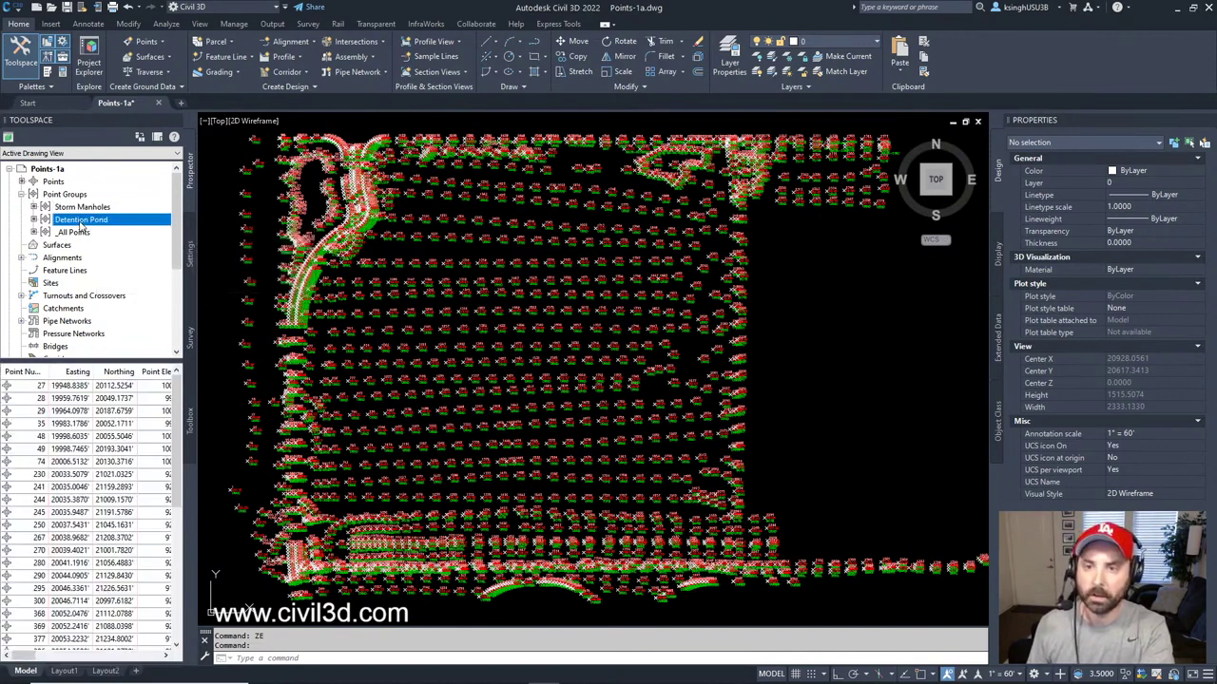
pyautogui.rightClick(82, 224)
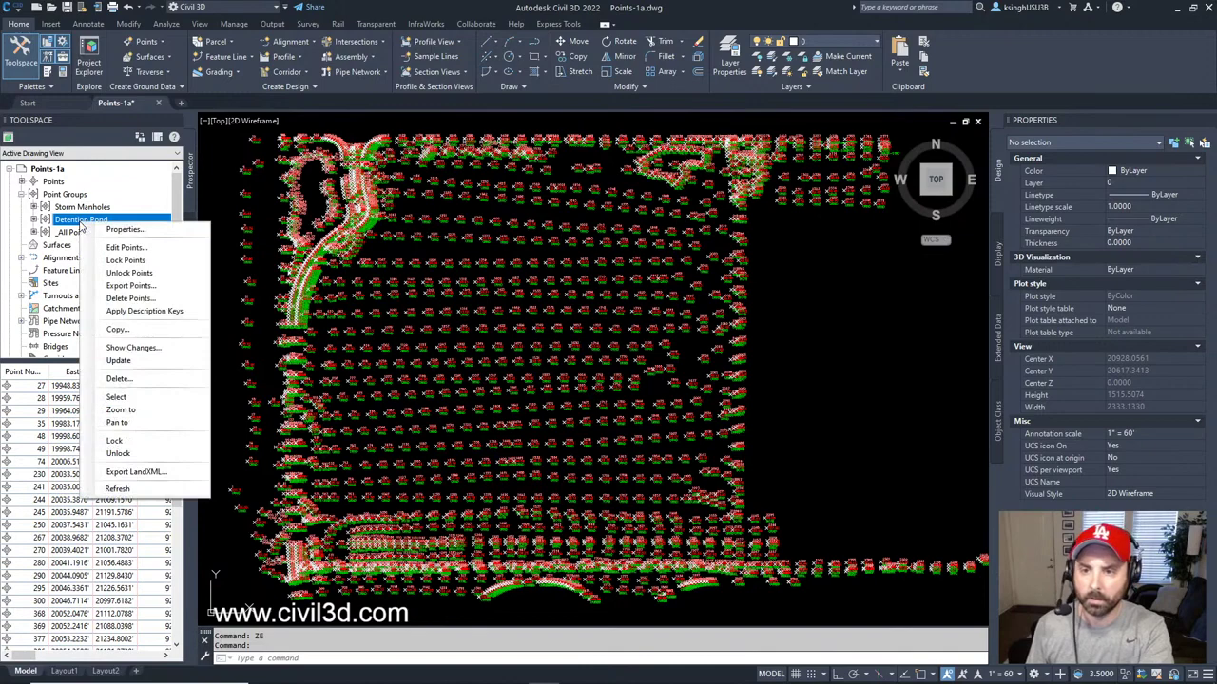
pyautogui.click(143, 414)
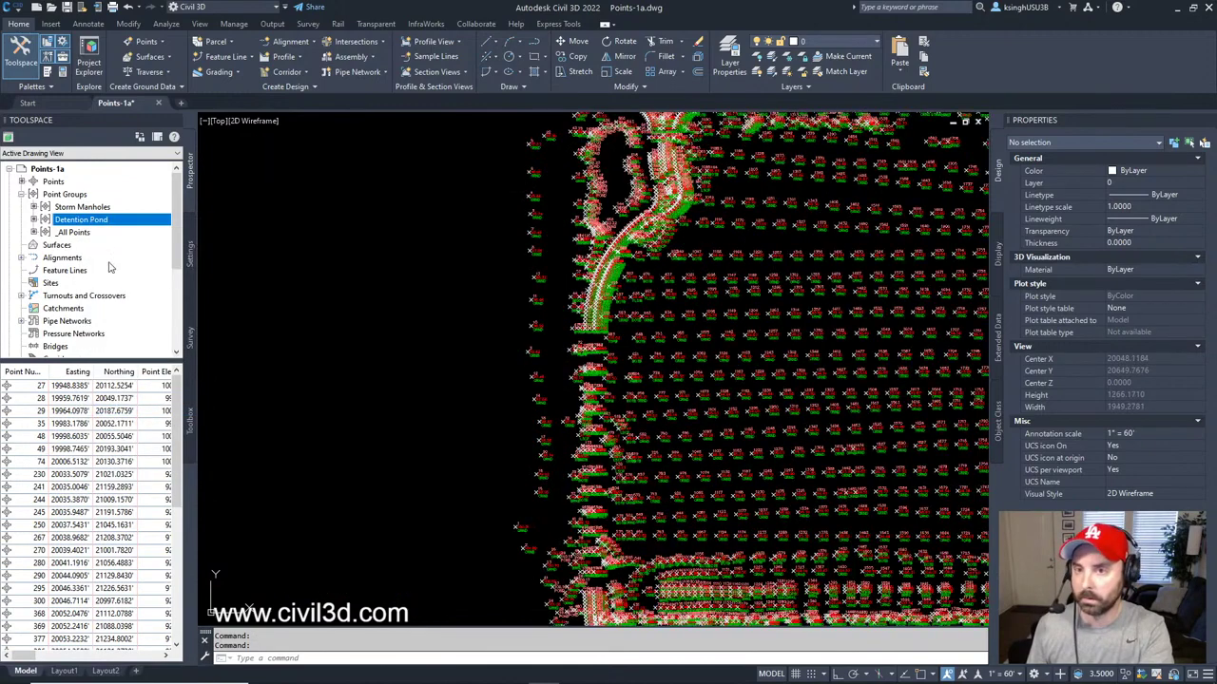
pyautogui.rightClick(91, 223)
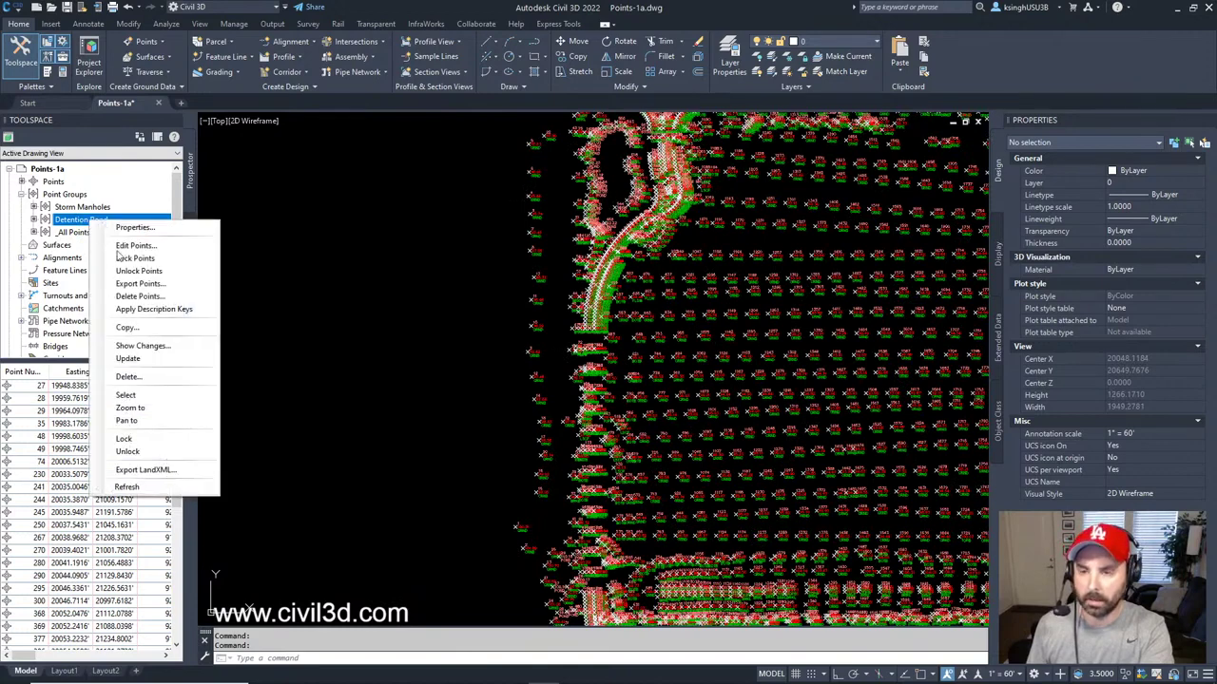
pyautogui.click(144, 397)
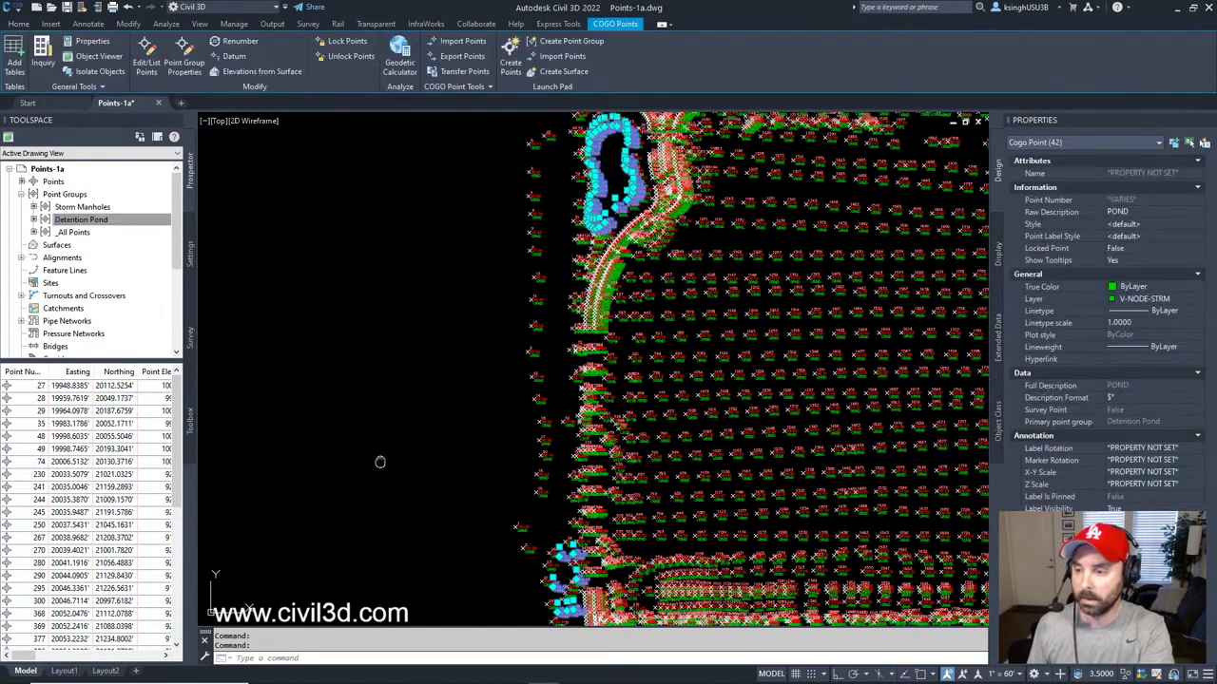
pyautogui.scroll(-2, 472, 456)
pyautogui.scroll(3, 472, 455)
pyautogui.scroll(-4, 443, 408)
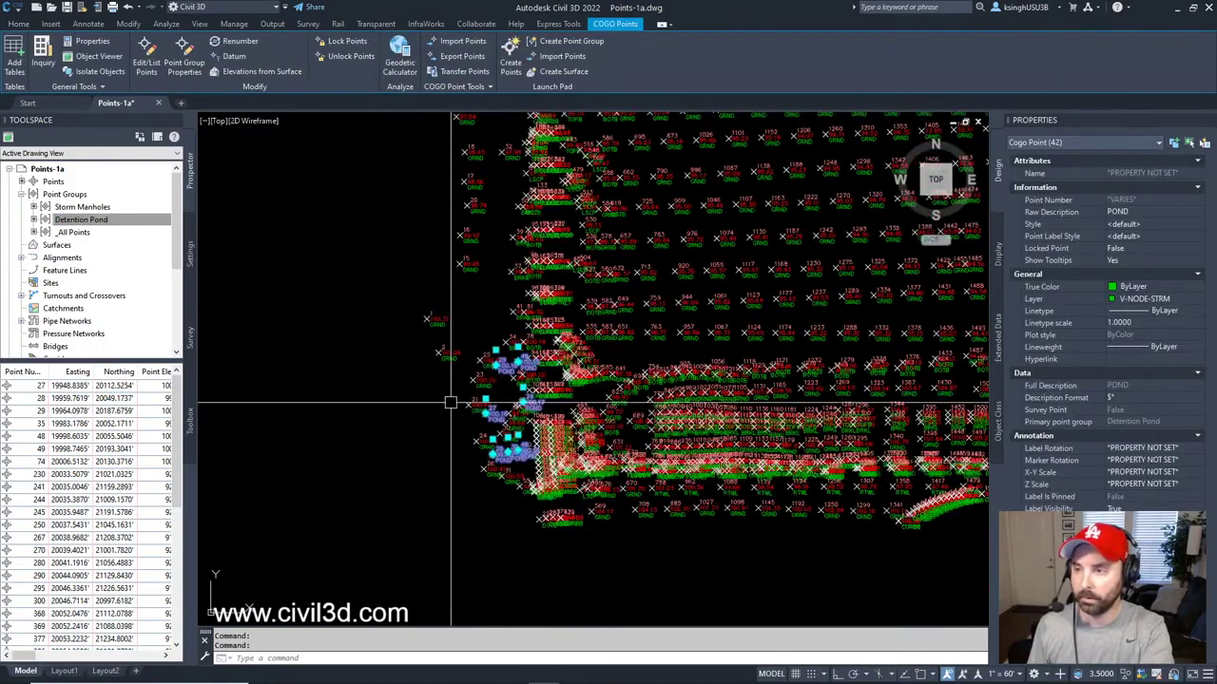
pyautogui.scroll(5, 521, 291)
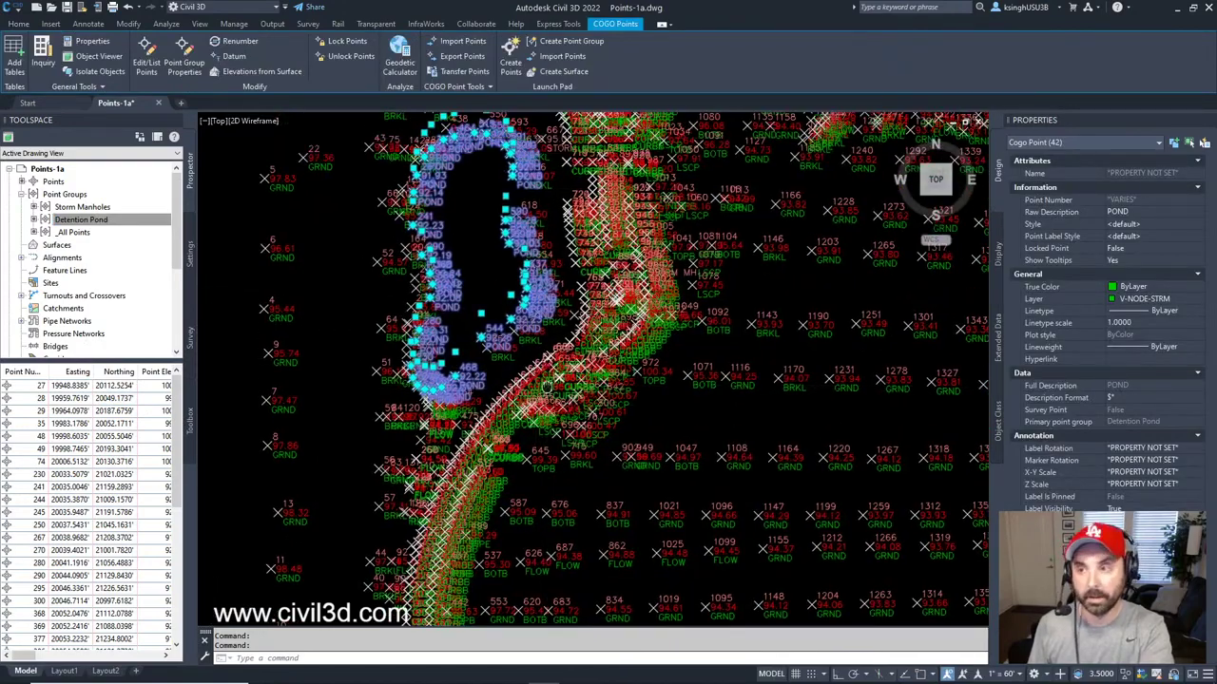
pyautogui.press('Escape')
pyautogui.click(90, 219)
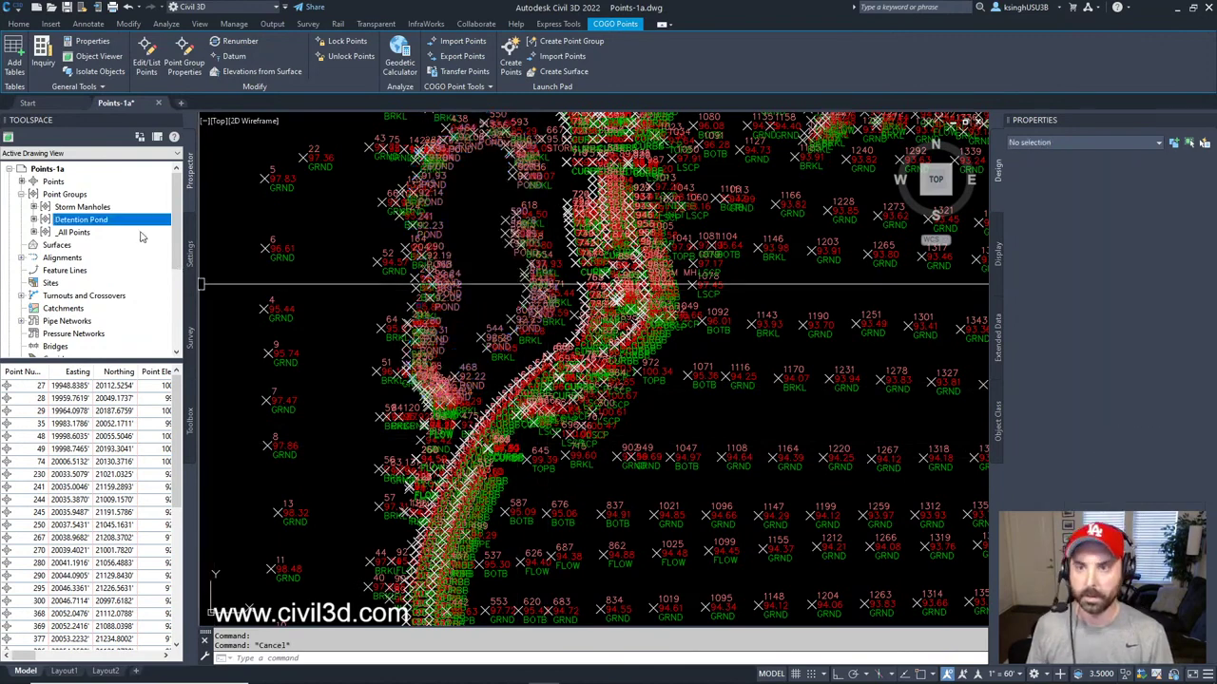
# Zoom to the Storm Manholes point group and select its points in the drawing
pyautogui.click(83, 207)
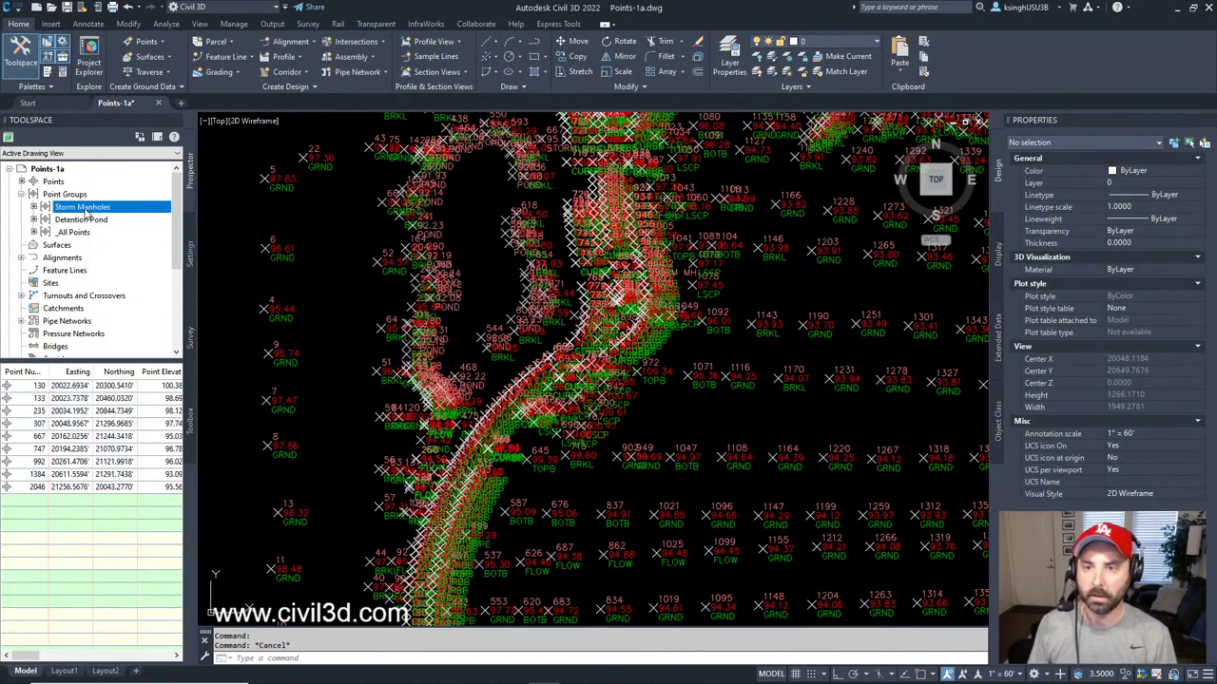
pyautogui.rightClick(86, 213)
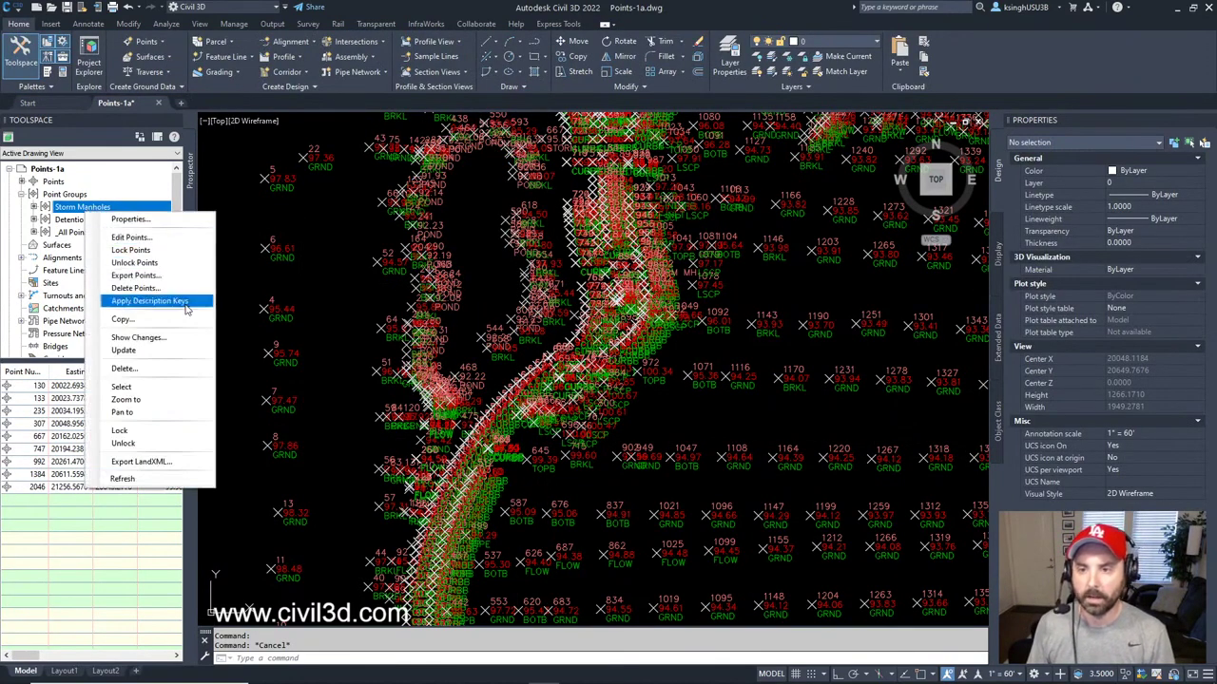
pyautogui.click(187, 402)
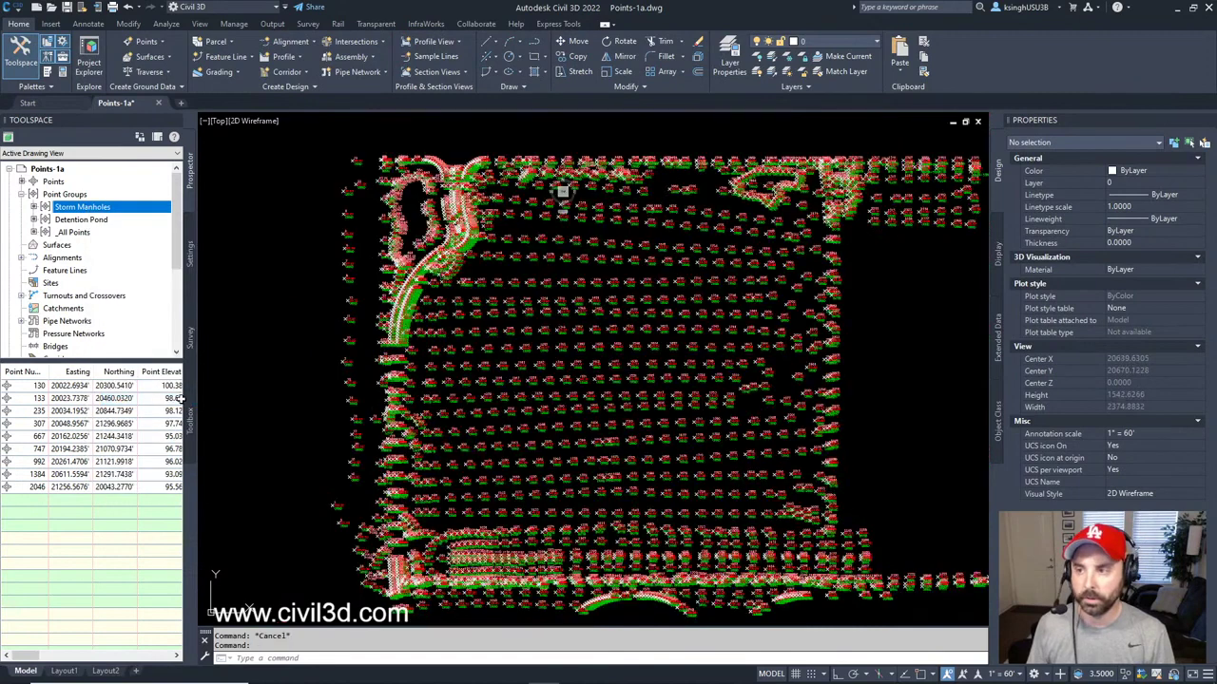
pyautogui.rightClick(95, 214)
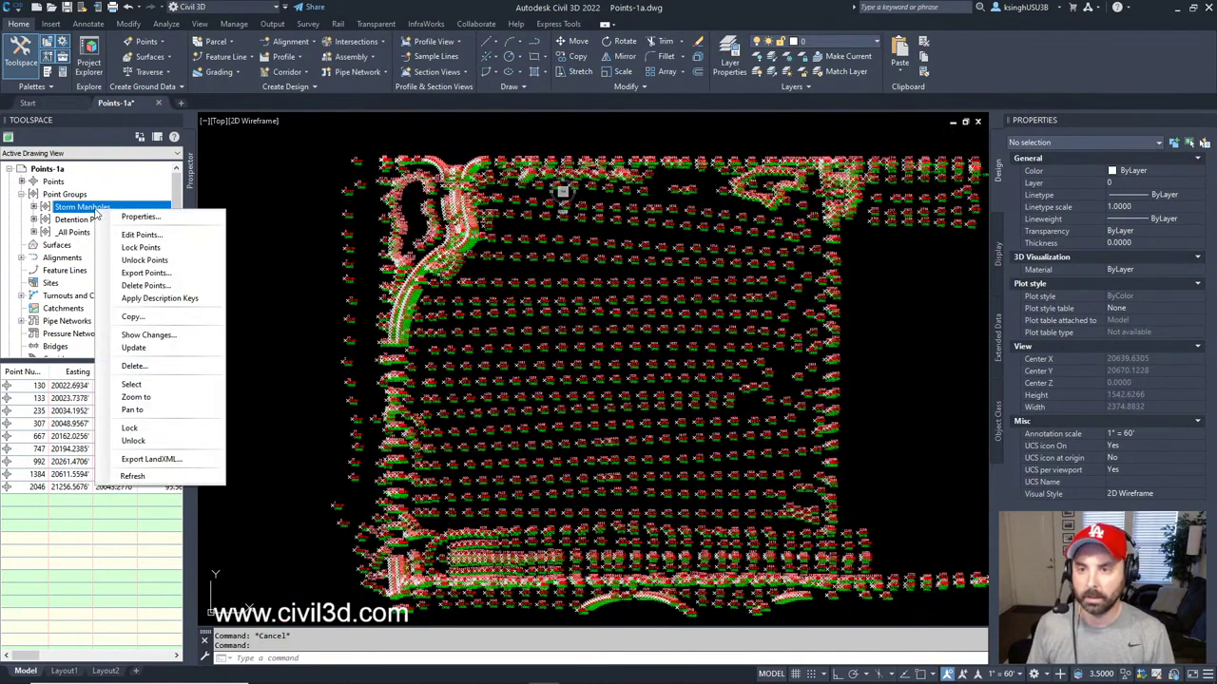
pyautogui.click(171, 385)
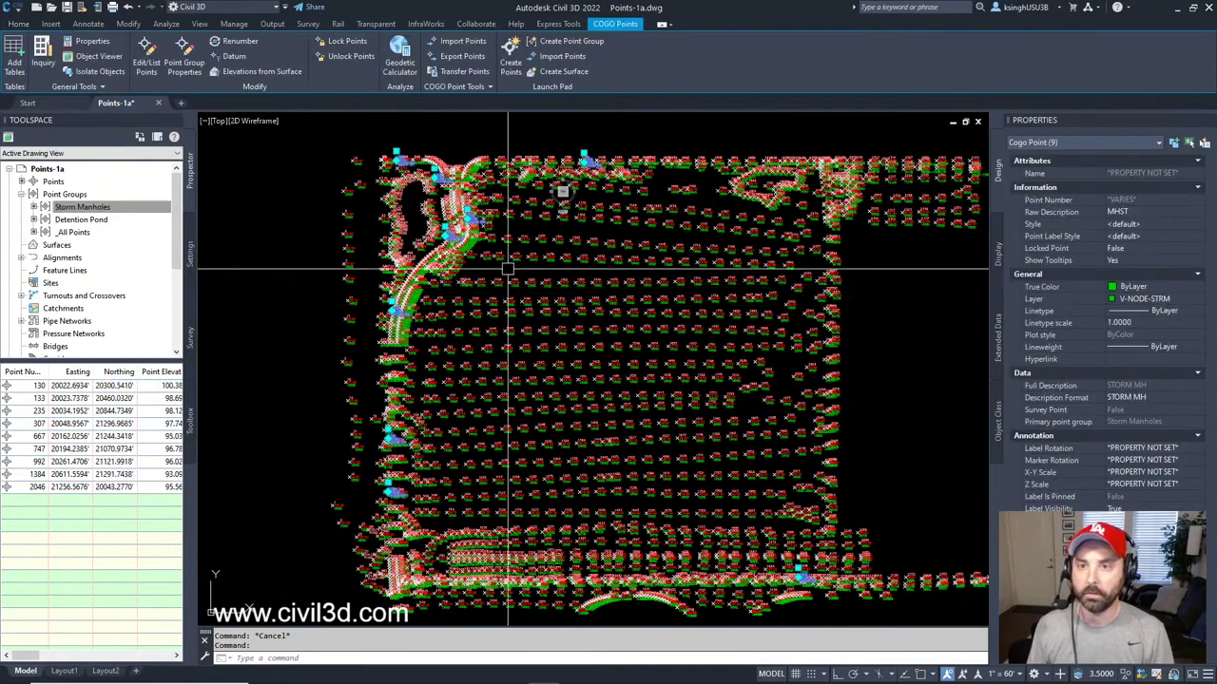
# Examine the selected storm manhole points and their labels across the site, both up close and in overview
pyautogui.scroll(8, 409, 427)
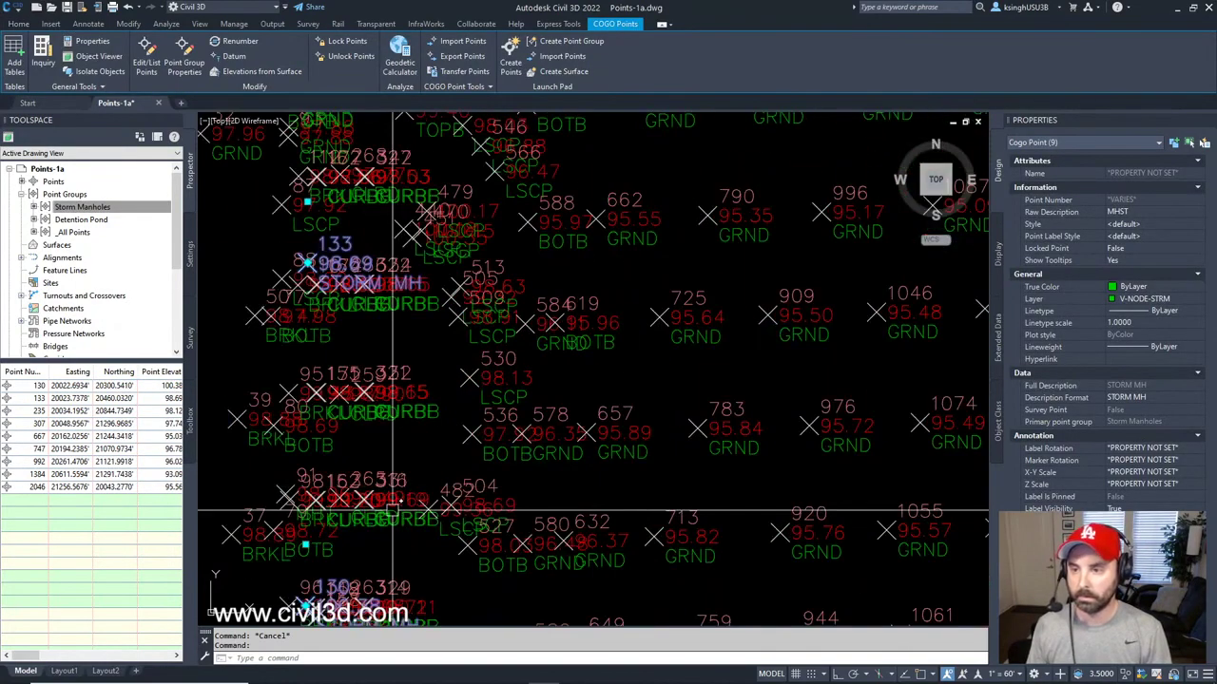
pyautogui.scroll(-10, 428, 412)
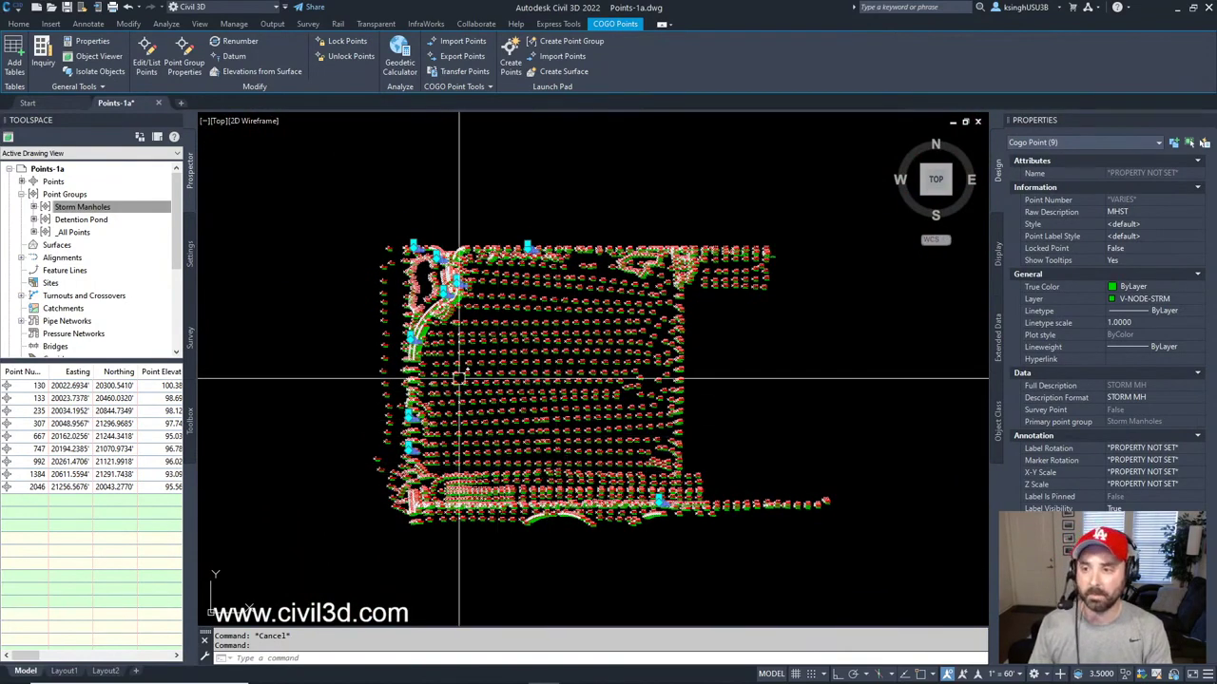
pyautogui.scroll(5, 459, 377)
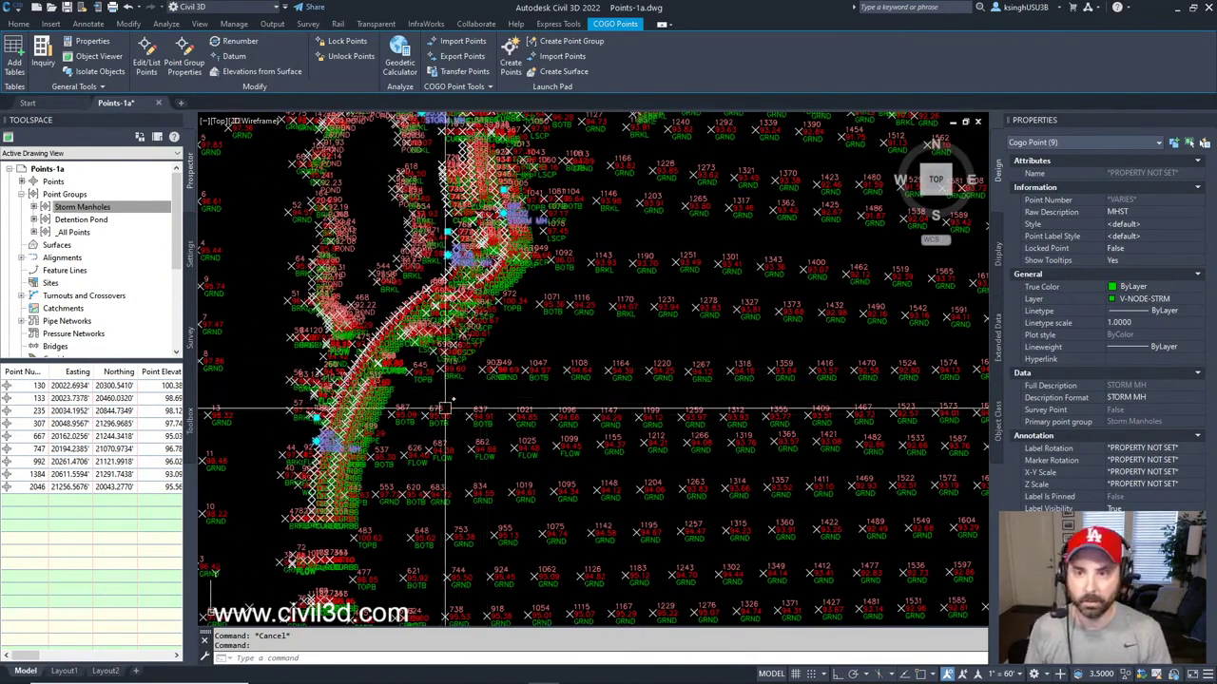
pyautogui.scroll(-3, 524, 341)
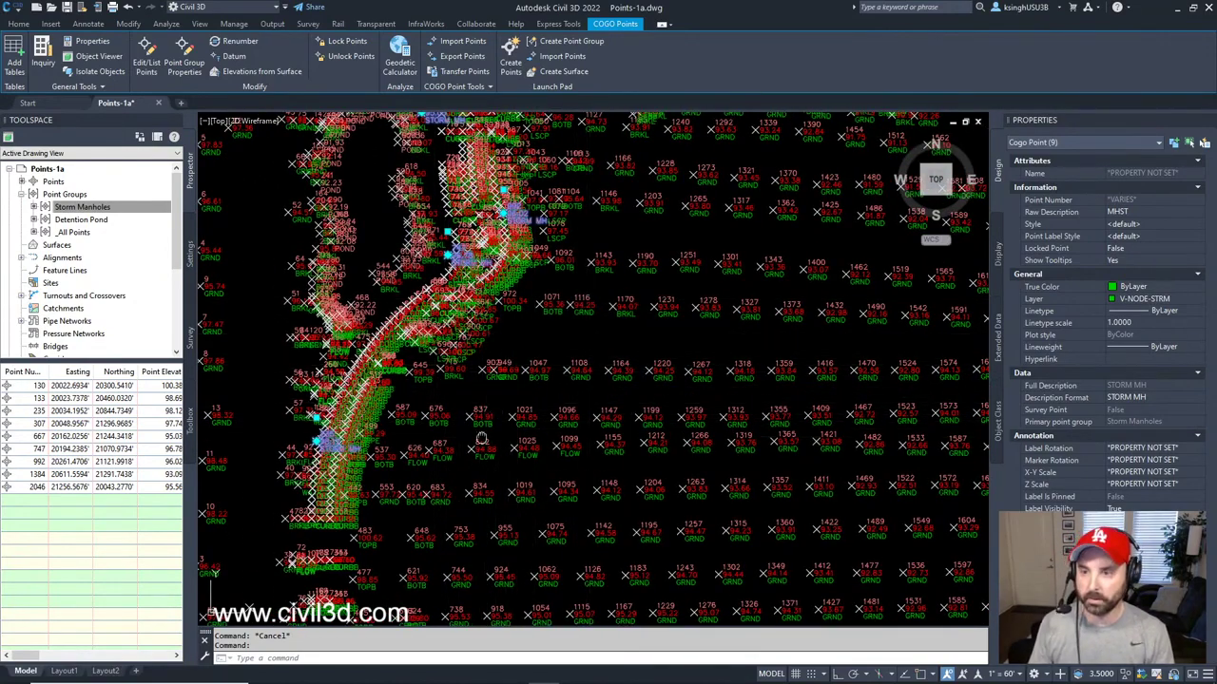
pyautogui.scroll(-1, 483, 435)
pyautogui.scroll(-2, 442, 304)
pyautogui.scroll(2, 448, 448)
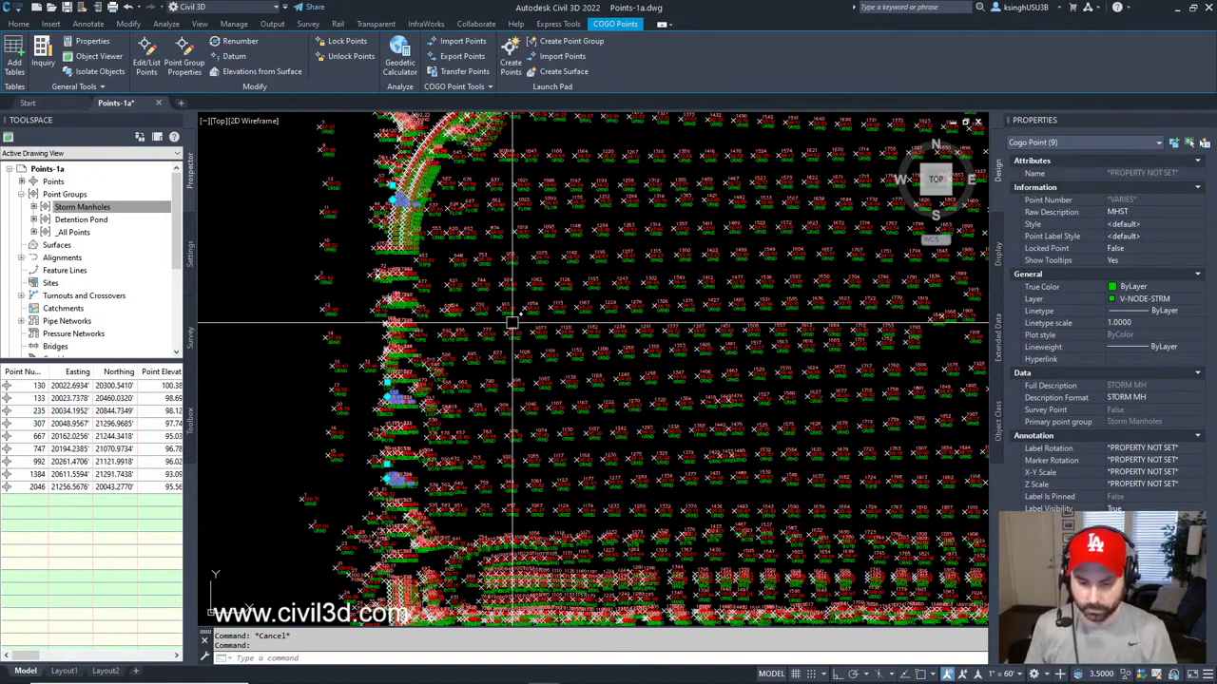
# Open the Storm Manholes points in the Point Editor and inspect the editable elevation and raw description cells of points 130 and 133
pyautogui.click(86, 209)
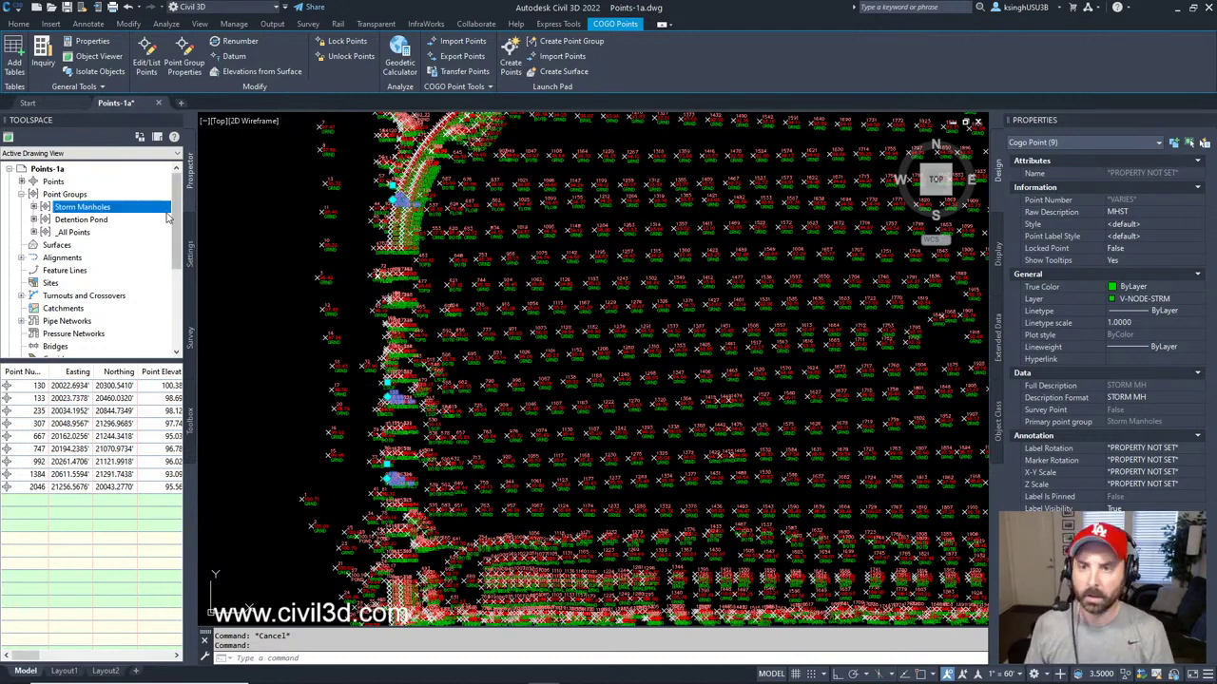
pyautogui.rightClick(85, 210)
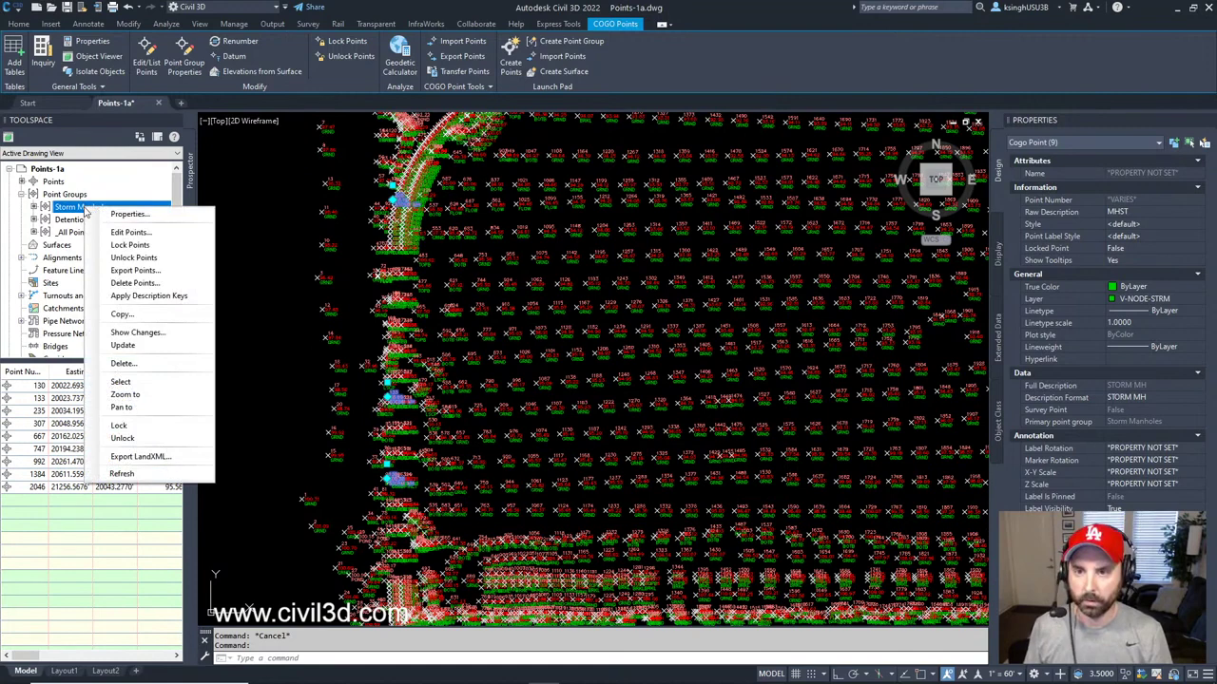
pyautogui.click(130, 233)
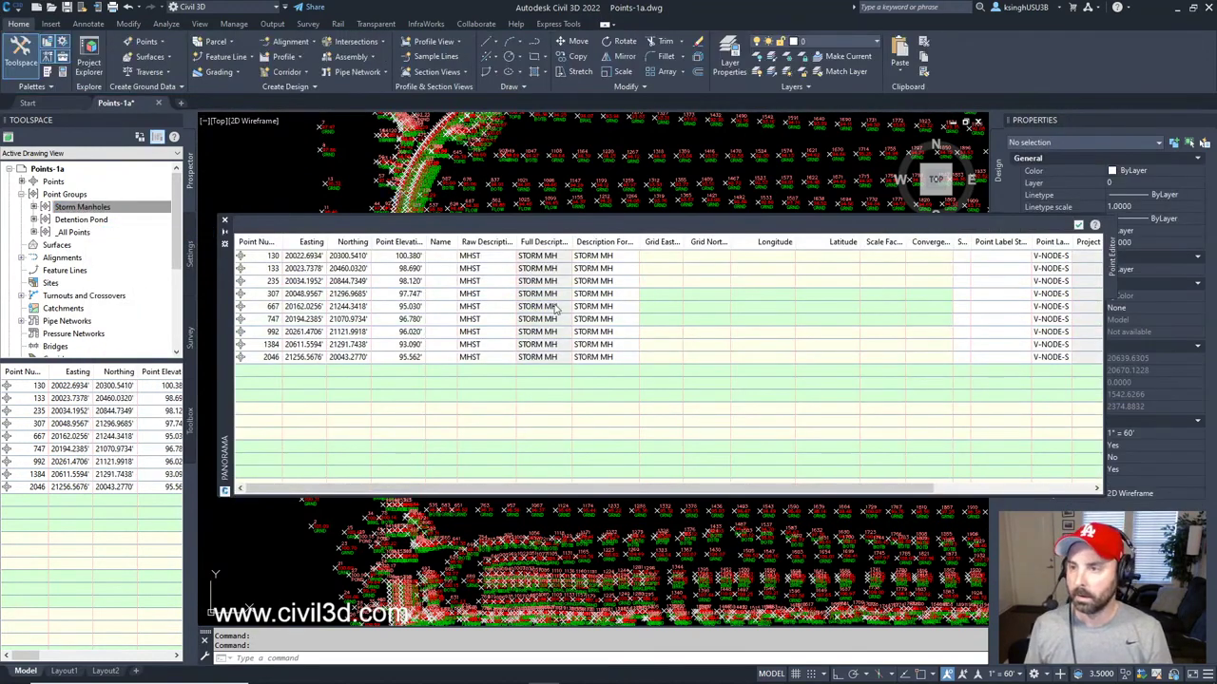
pyautogui.click(409, 257)
pyautogui.click(406, 257)
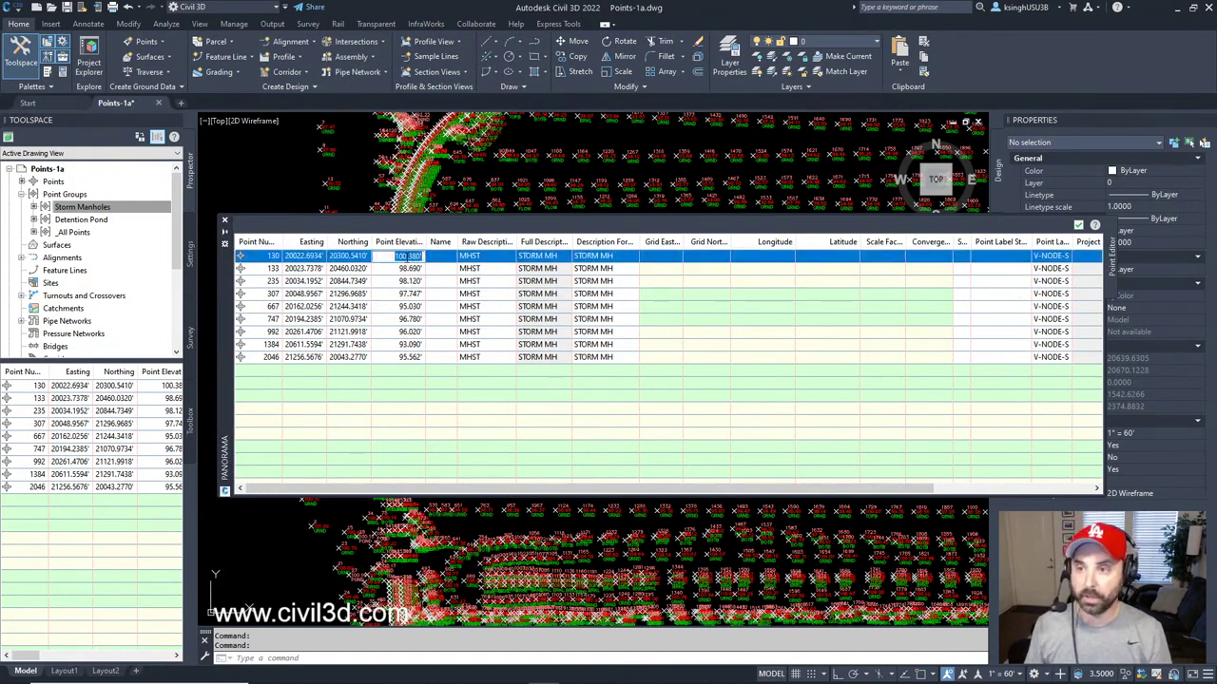
pyautogui.click(471, 256)
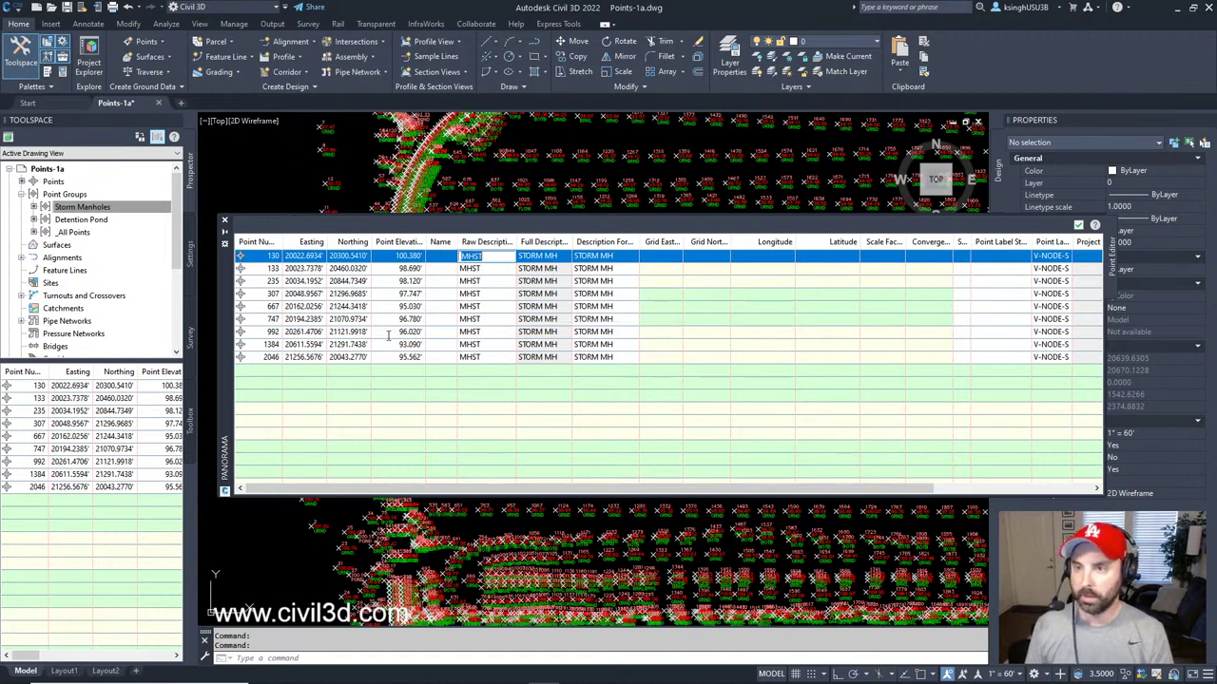
pyautogui.click(413, 269)
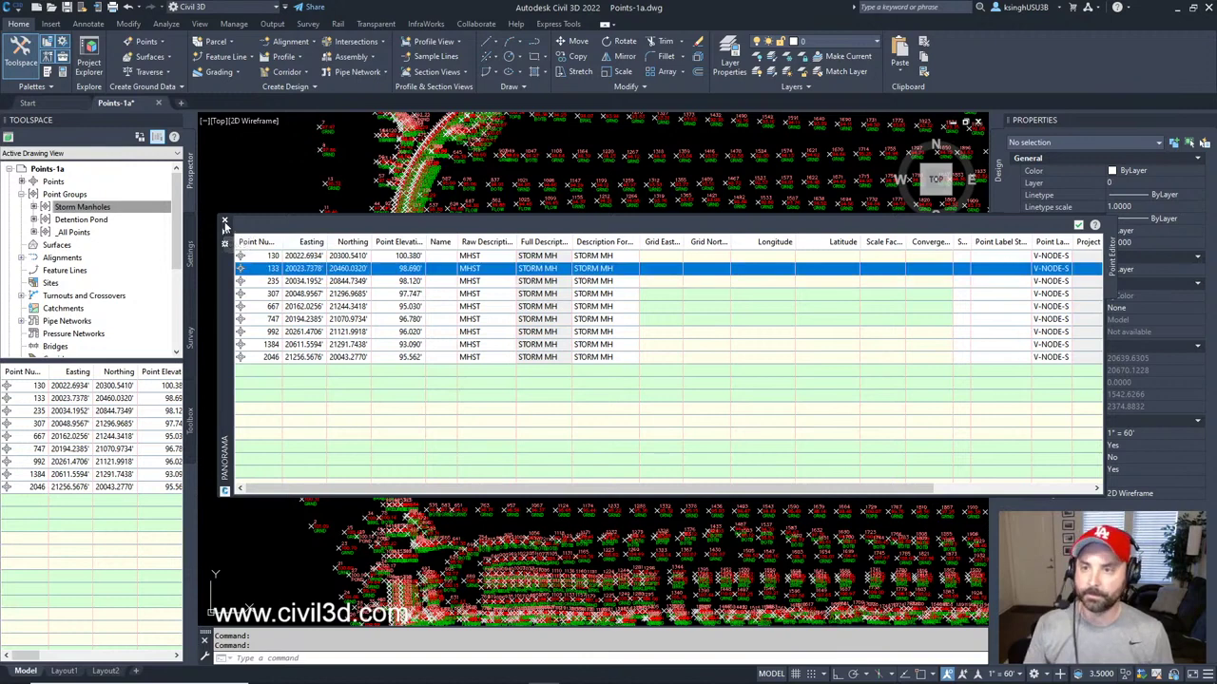
# Close the Point Editor and switch to the Civil 3D training website in Chrome
pyautogui.click(224, 222)
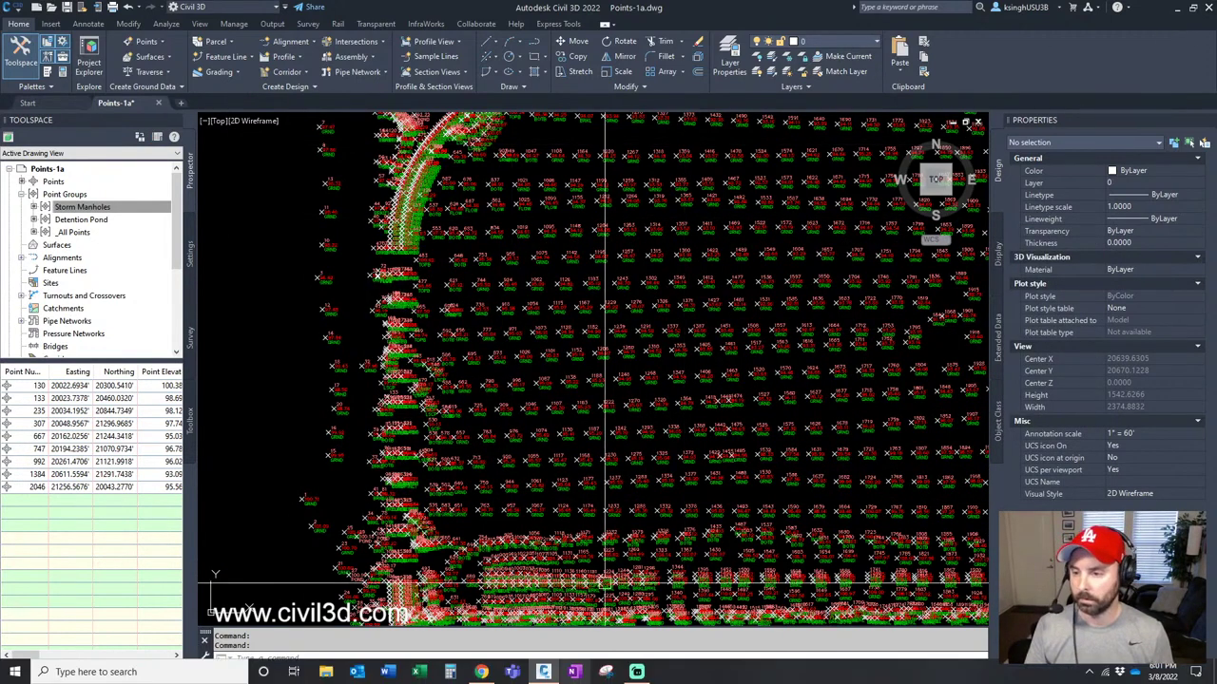
pyautogui.moveTo(481, 672)
pyautogui.click(481, 613)
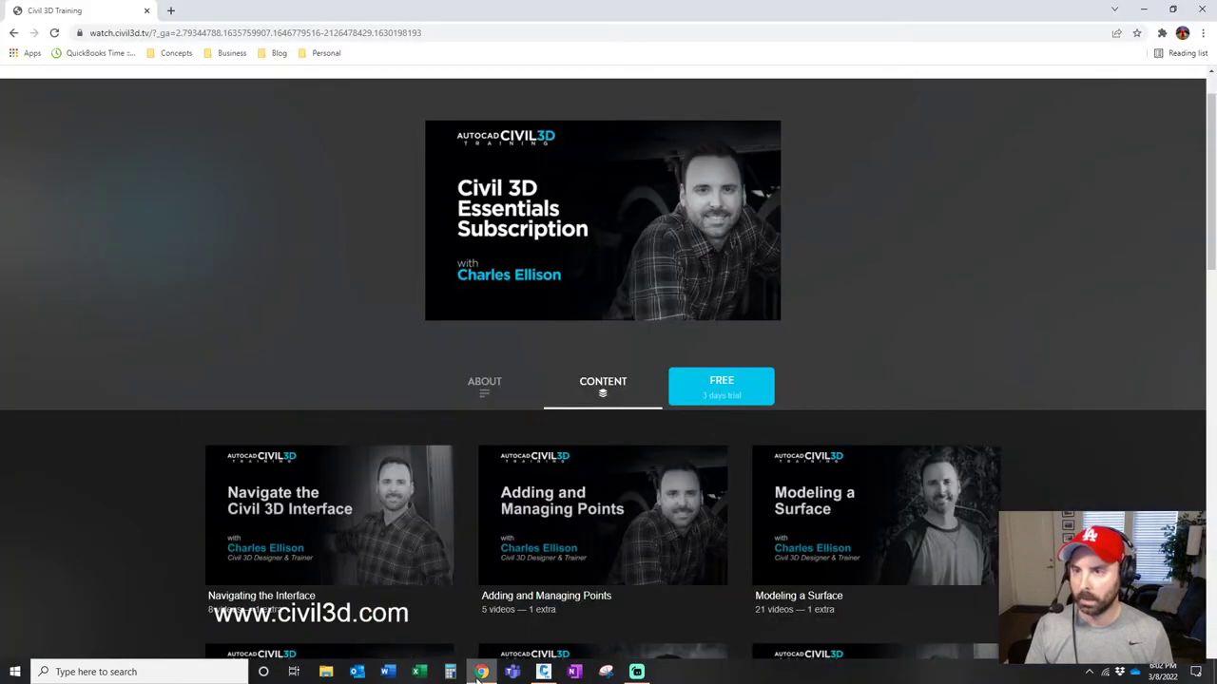
# Look over the Civil 3D Essentials Subscription page and its available courses
pyautogui.scroll(1, 936, 302)
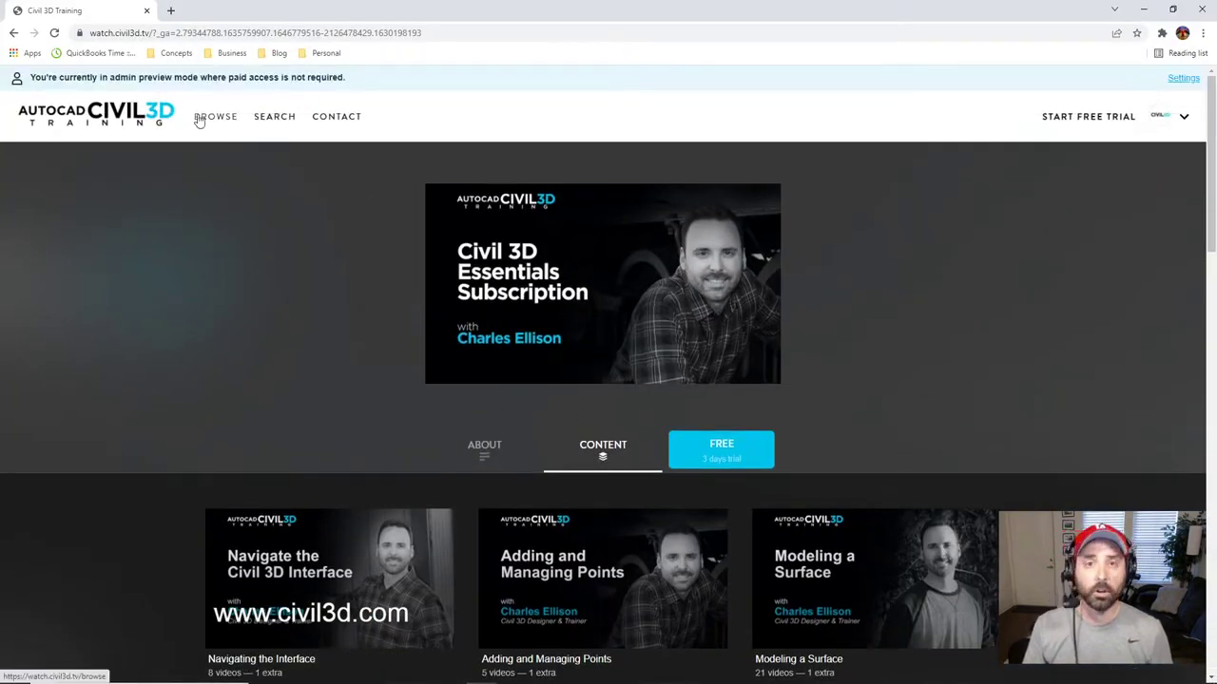
pyautogui.scroll(-5, 1046, 319)
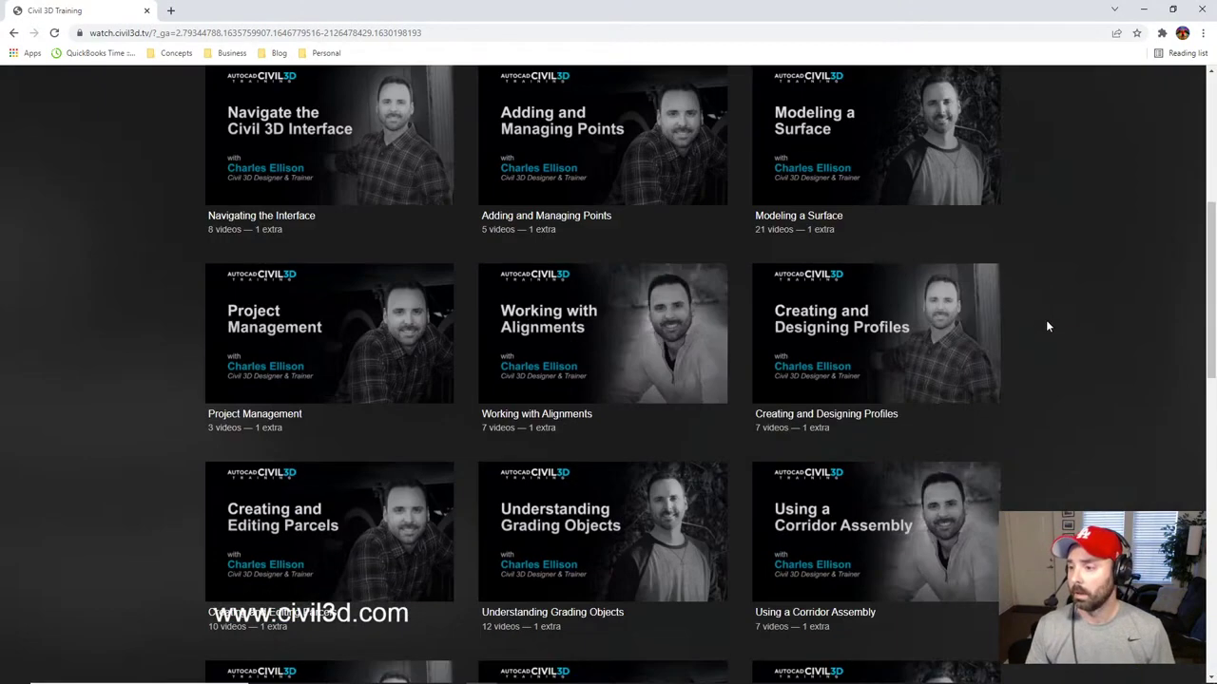
pyautogui.scroll(5, 1056, 331)
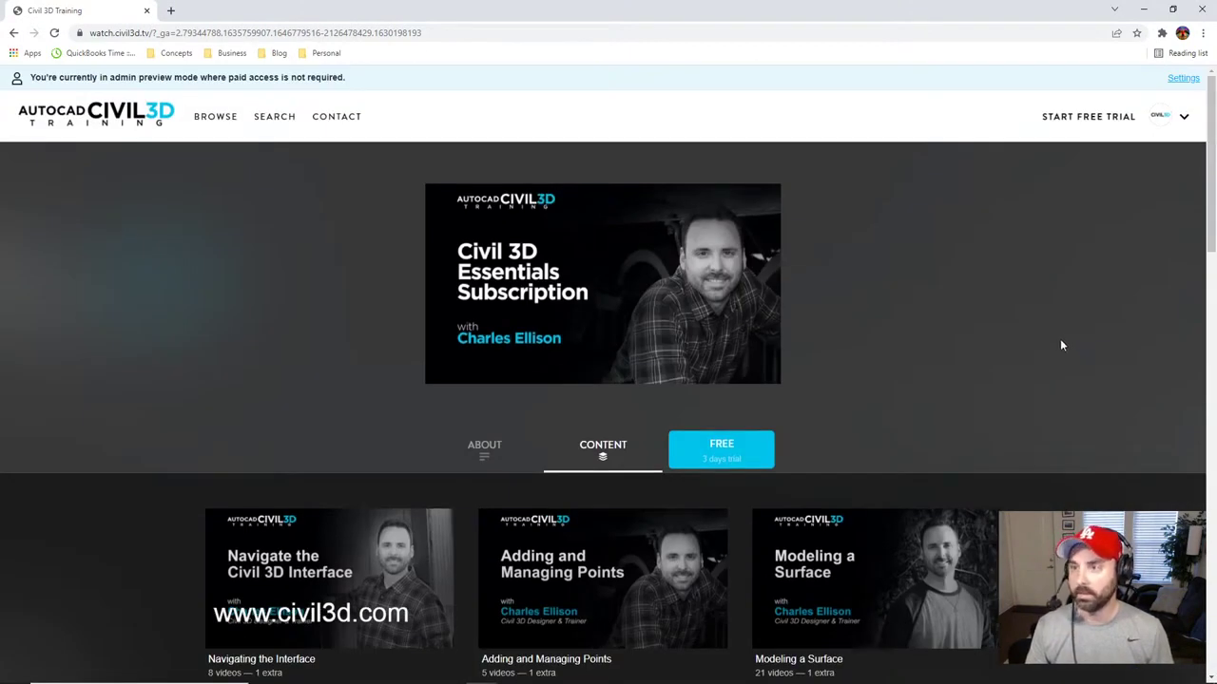
# Open the free trial sign-up page and examine its subscription plans and registration form
pyautogui.click(1112, 118)
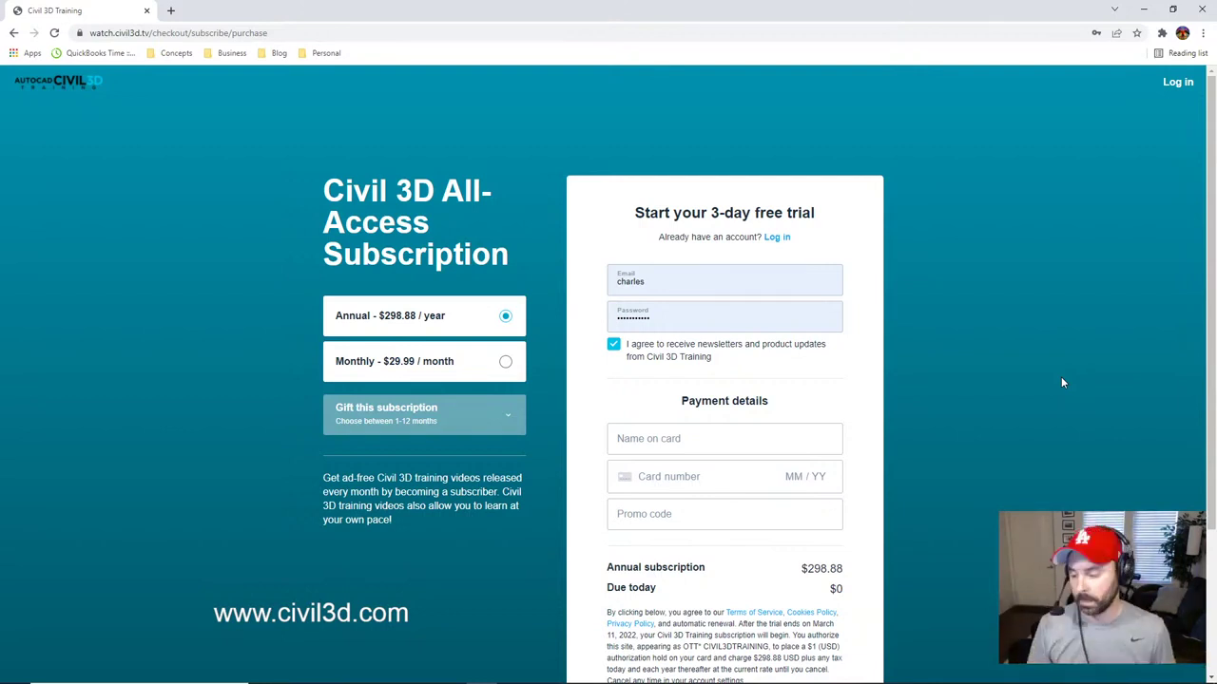
pyautogui.click(1104, 364)
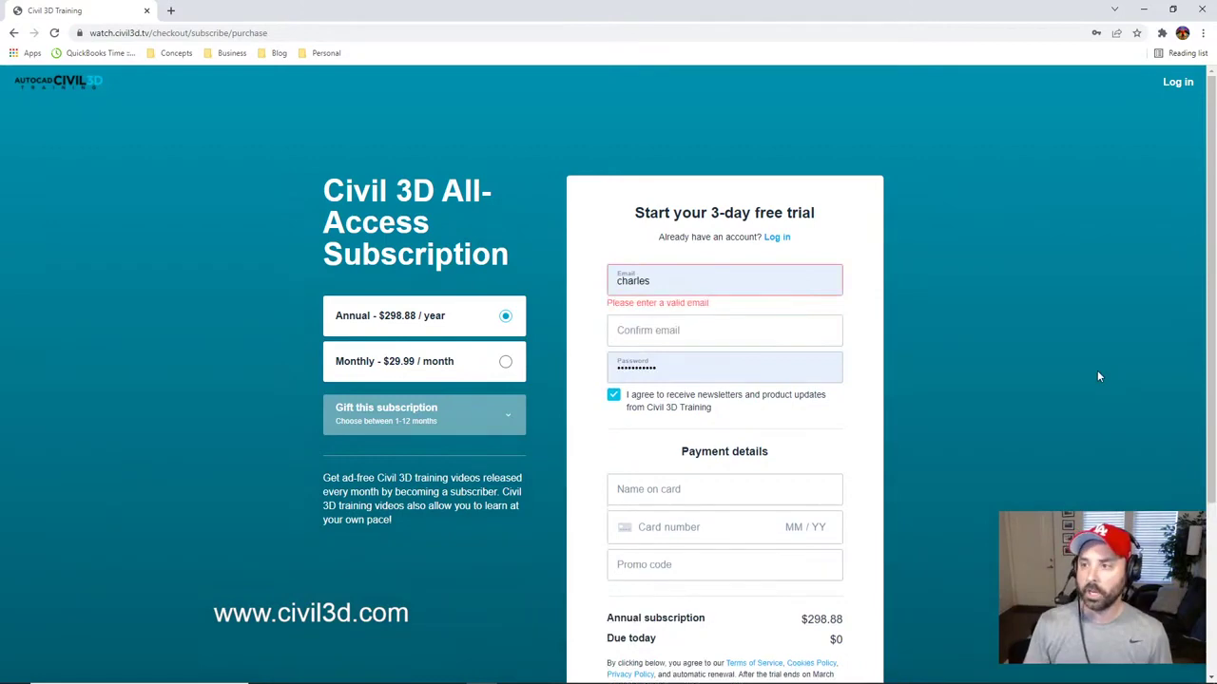
pyautogui.scroll(-2, 1096, 376)
pyautogui.scroll(2, 1084, 380)
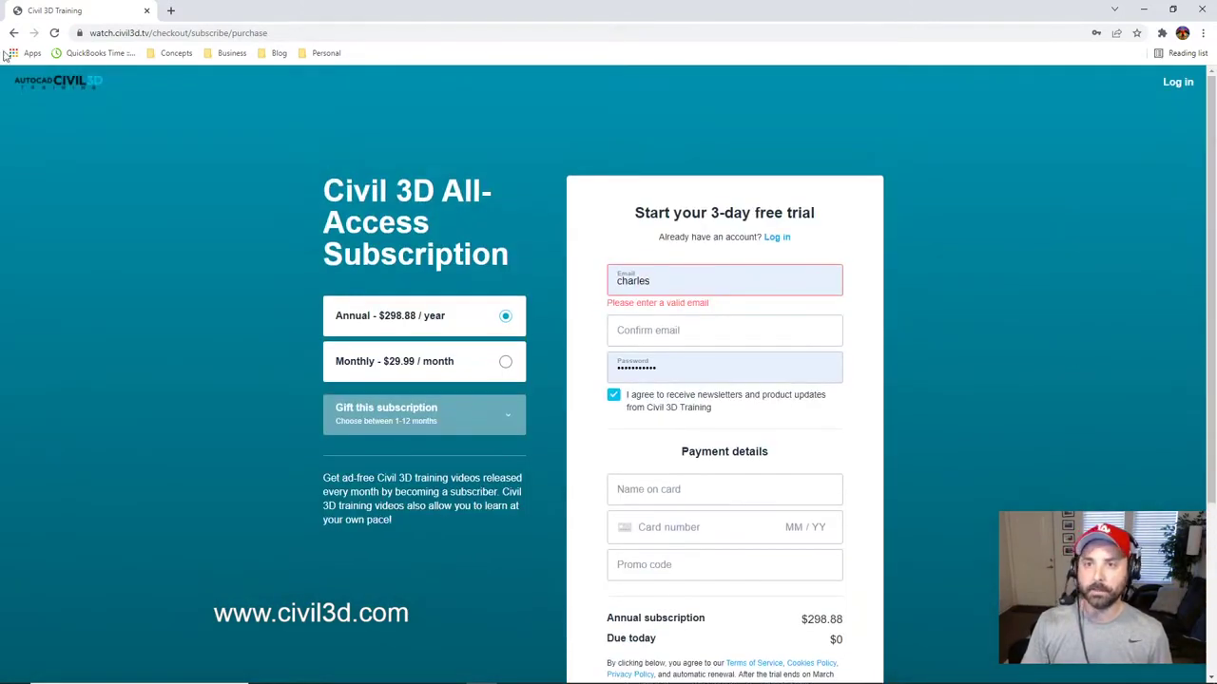
# Return to the subscription page and review its course content, from Navigating the Interface to Creating Section Views
pyautogui.click(13, 32)
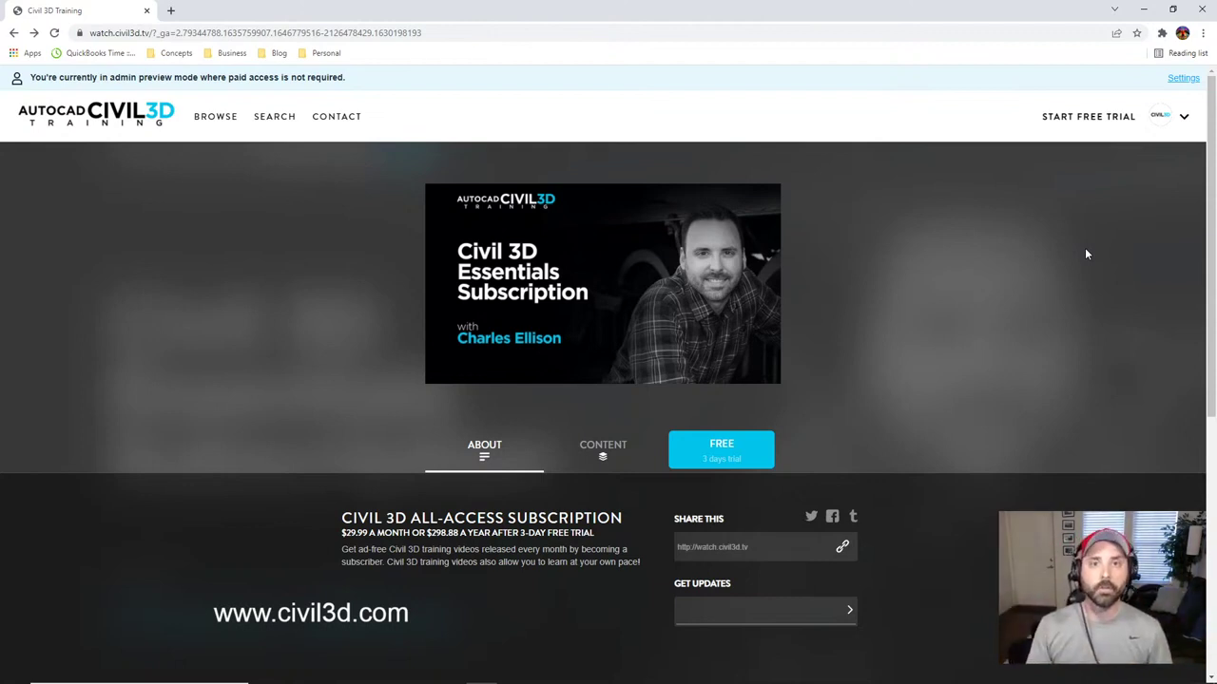
pyautogui.click(602, 460)
pyautogui.scroll(-6, 1043, 418)
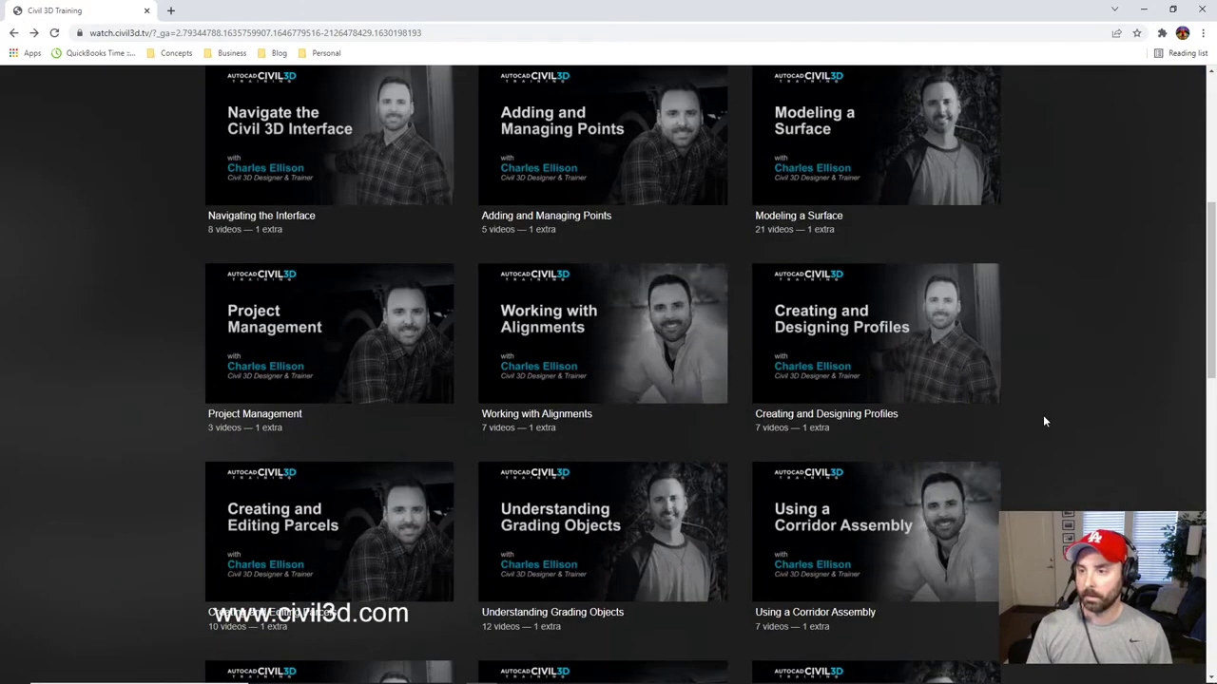
pyautogui.scroll(1, 1045, 422)
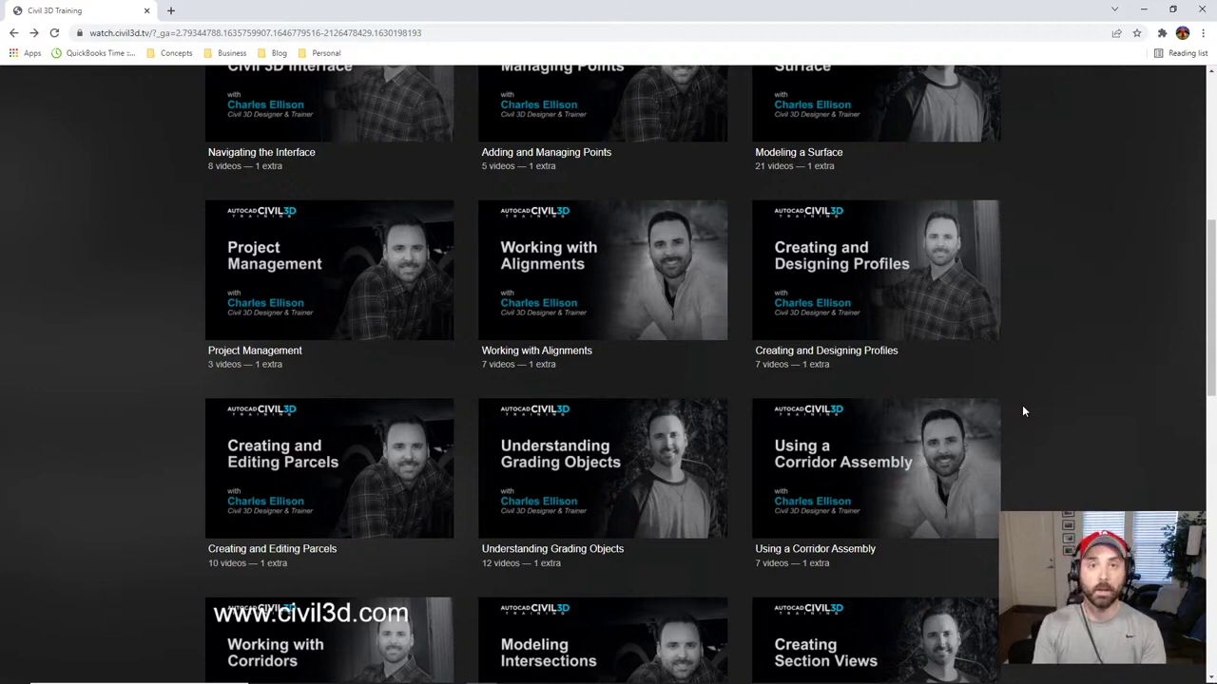
pyautogui.scroll(-1, 1062, 321)
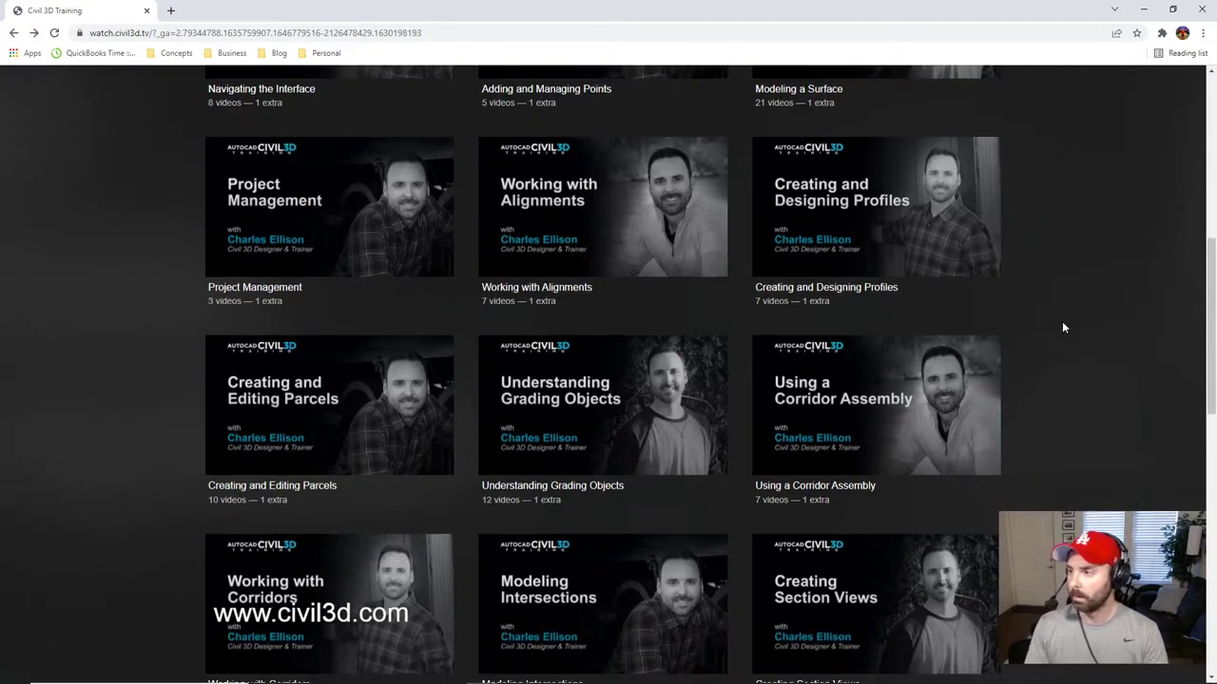
pyautogui.scroll(5, 1066, 320)
pyautogui.scroll(-6, 1074, 342)
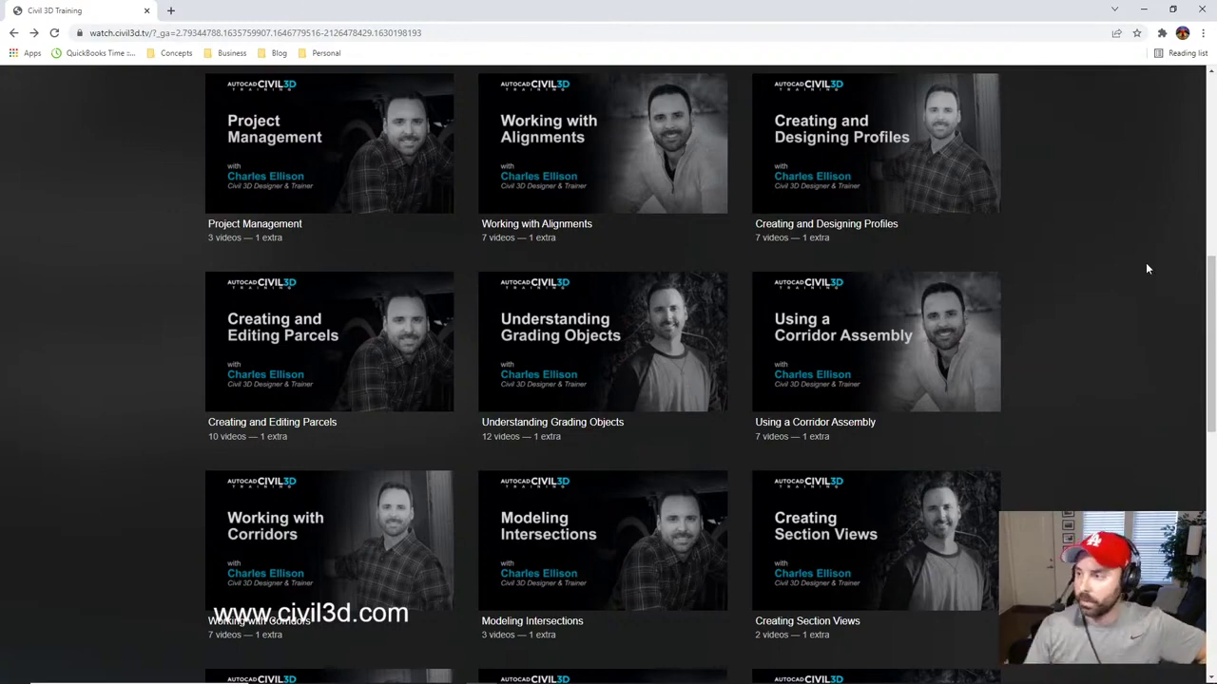
pyautogui.scroll(7, 1094, 334)
pyautogui.scroll(-3, 1095, 378)
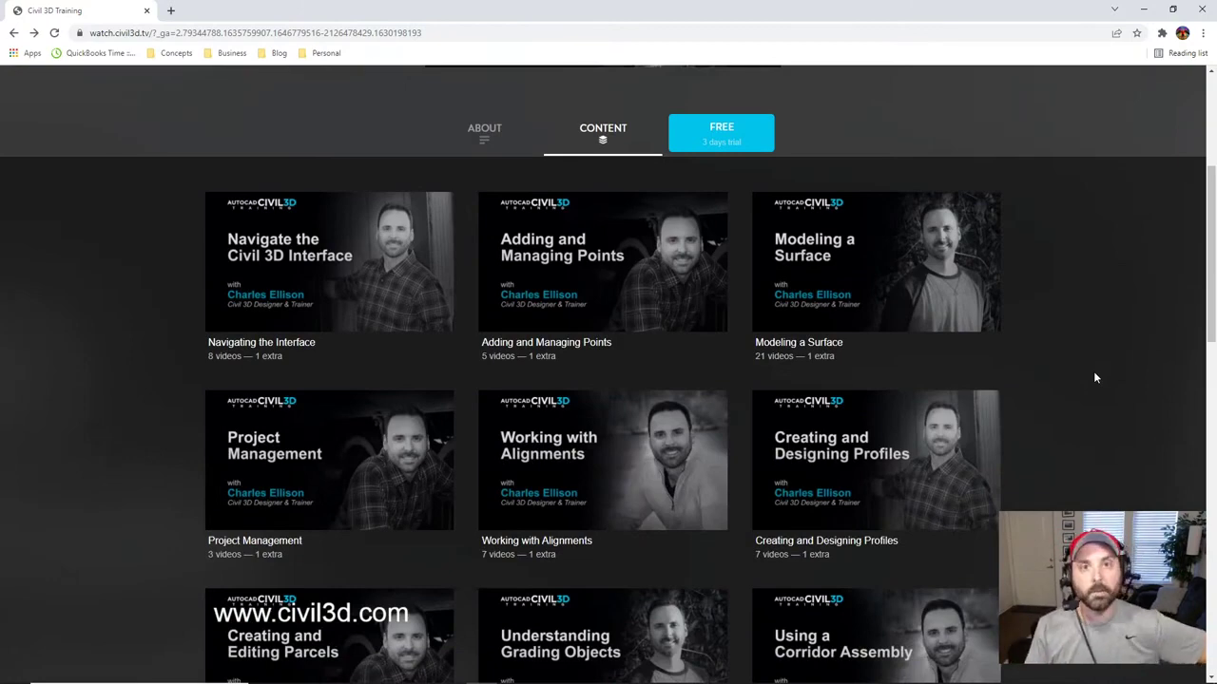
pyautogui.scroll(3, 1099, 382)
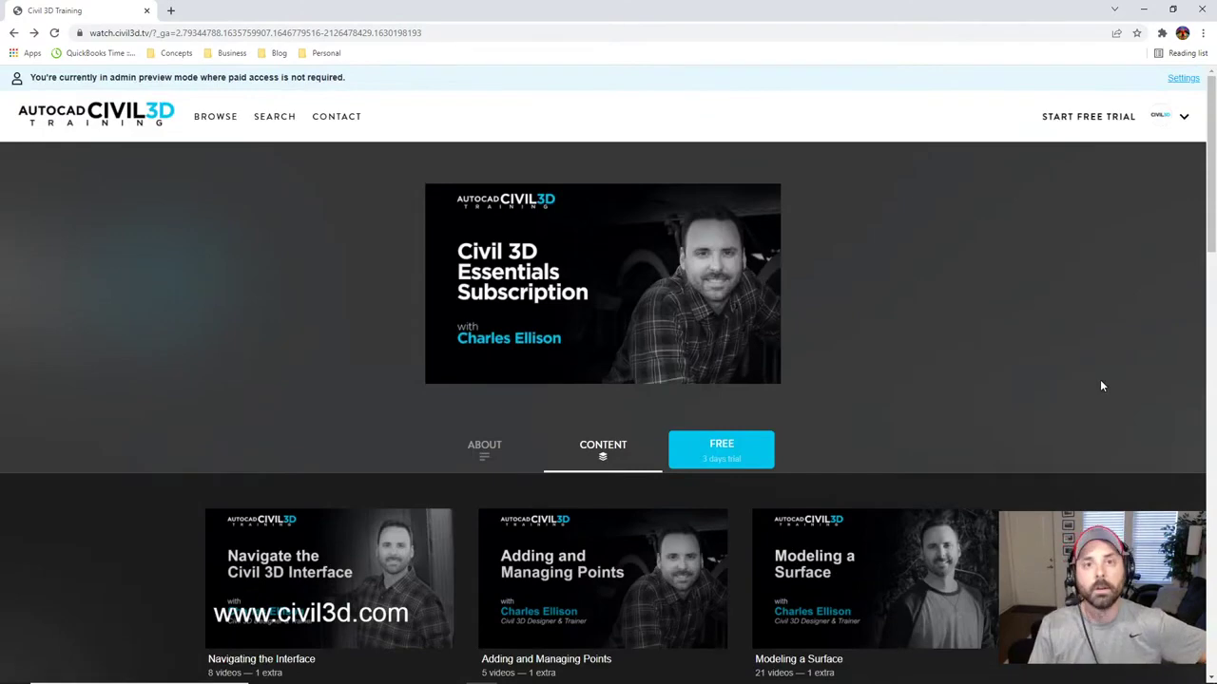
pyautogui.scroll(-4, 1101, 386)
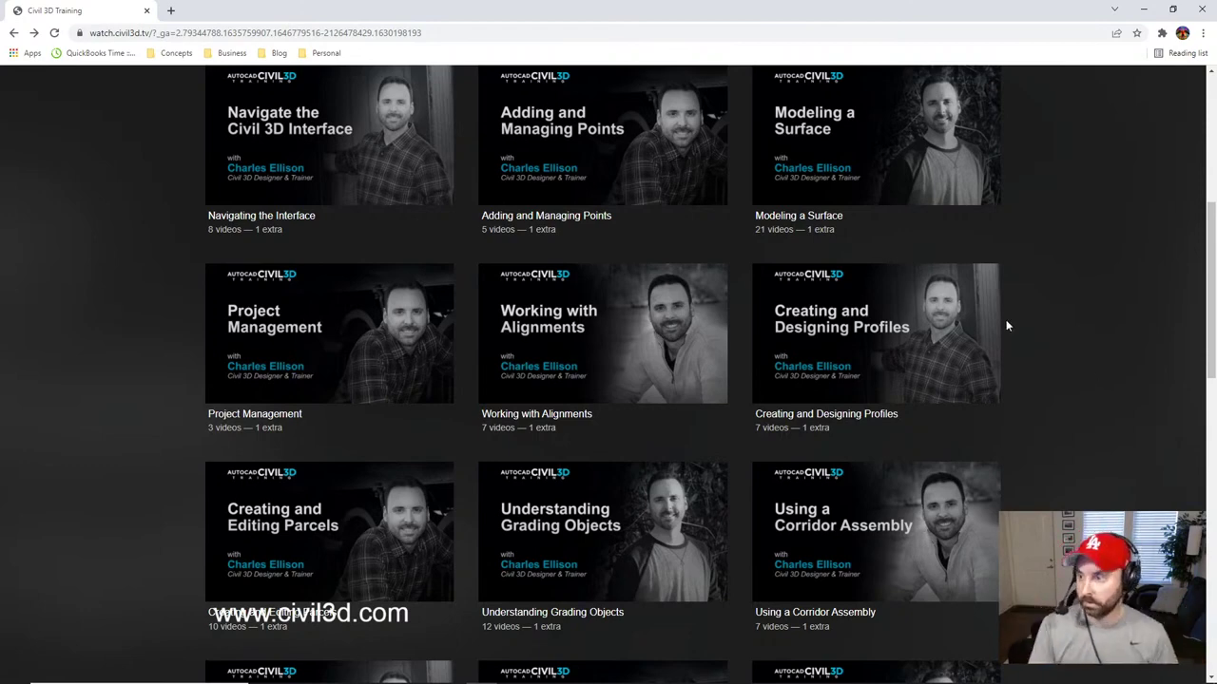
pyautogui.scroll(4, 1006, 319)
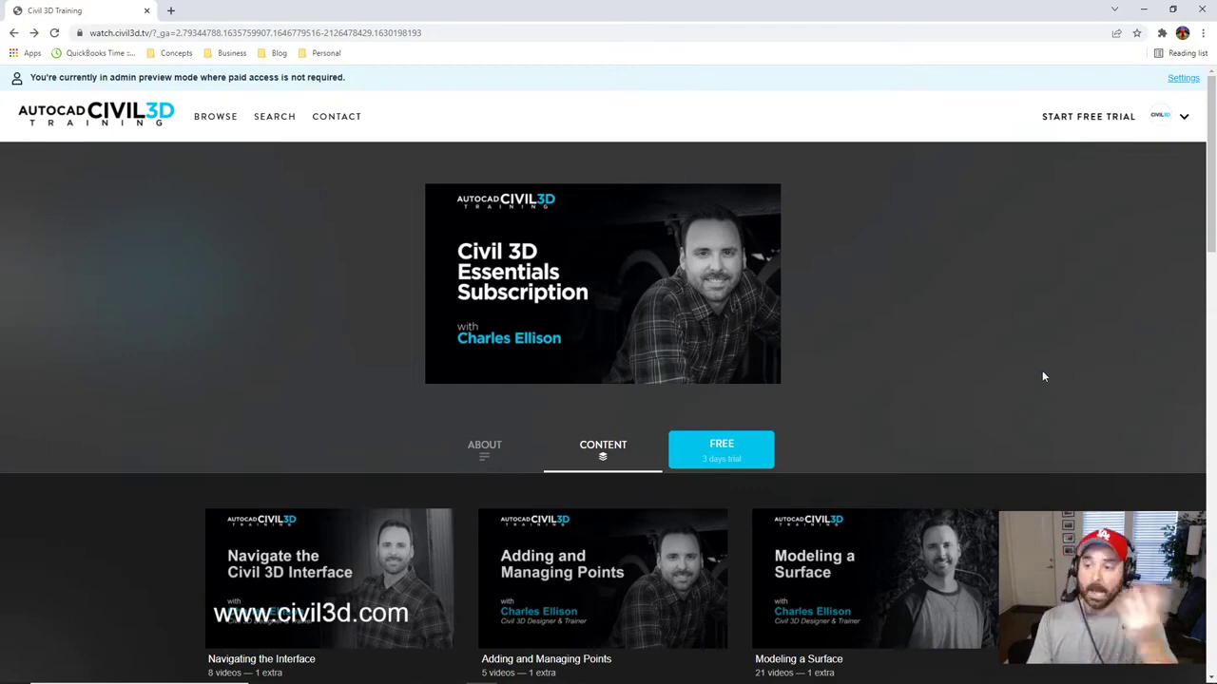
pyautogui.scroll(-4, 1034, 367)
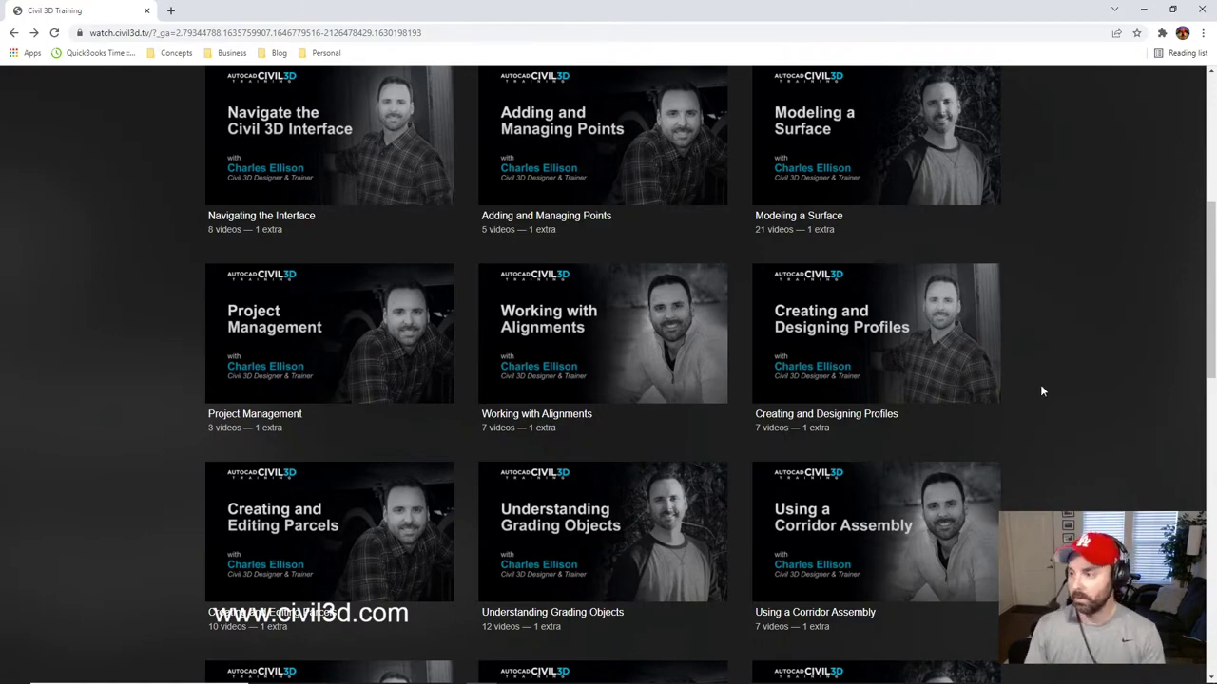
pyautogui.scroll(4, 1049, 395)
pyautogui.scroll(-6, 1051, 401)
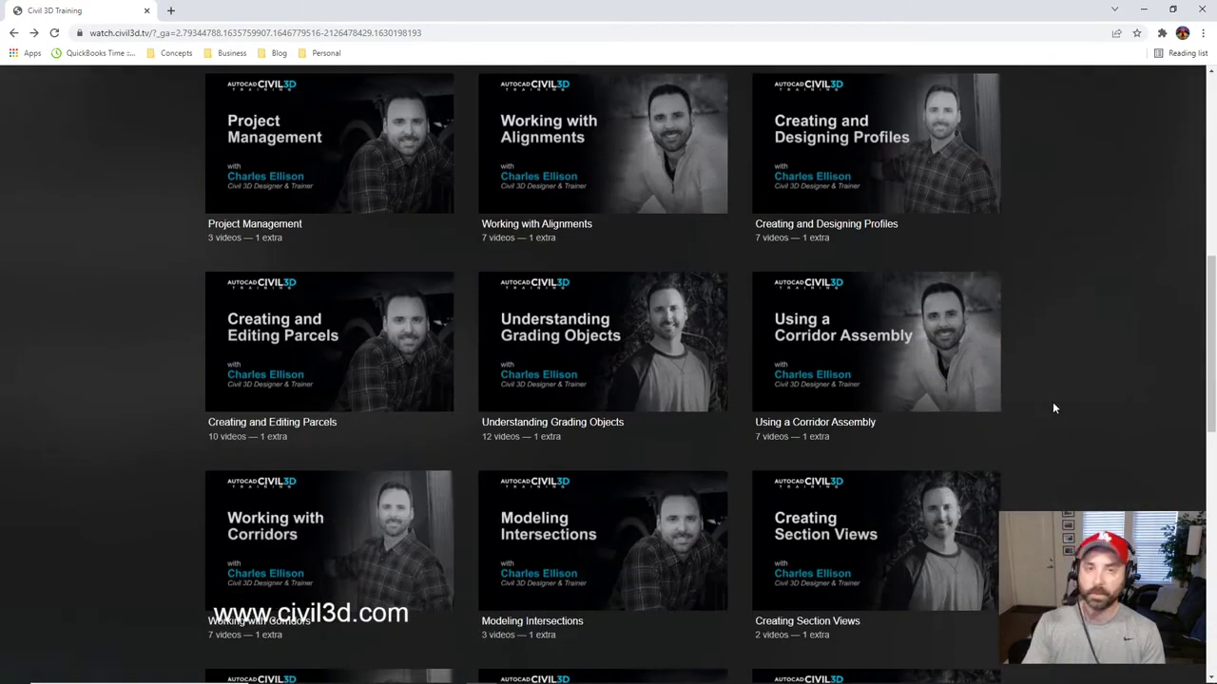